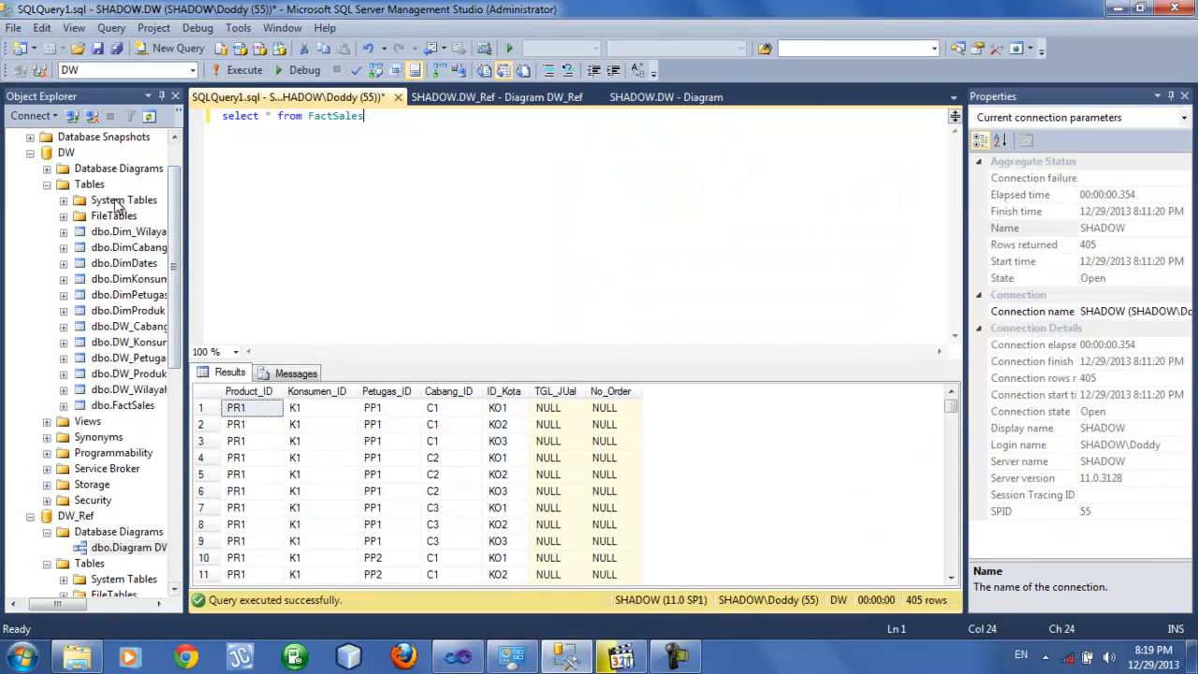
# - Expand the DW database's diagrams and bring up the DW diagram to view its star schema around FactSales
pyautogui.moveTo(175, 253); pyautogui.dragTo(176, 214)
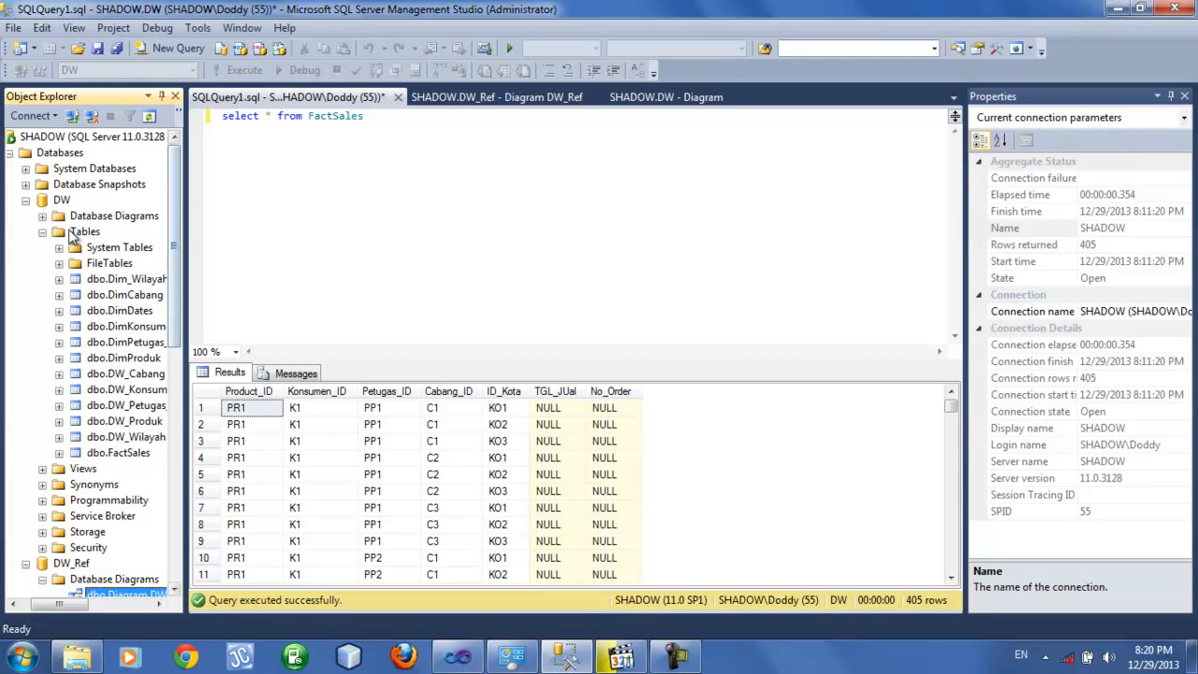
pyautogui.click(42, 216)
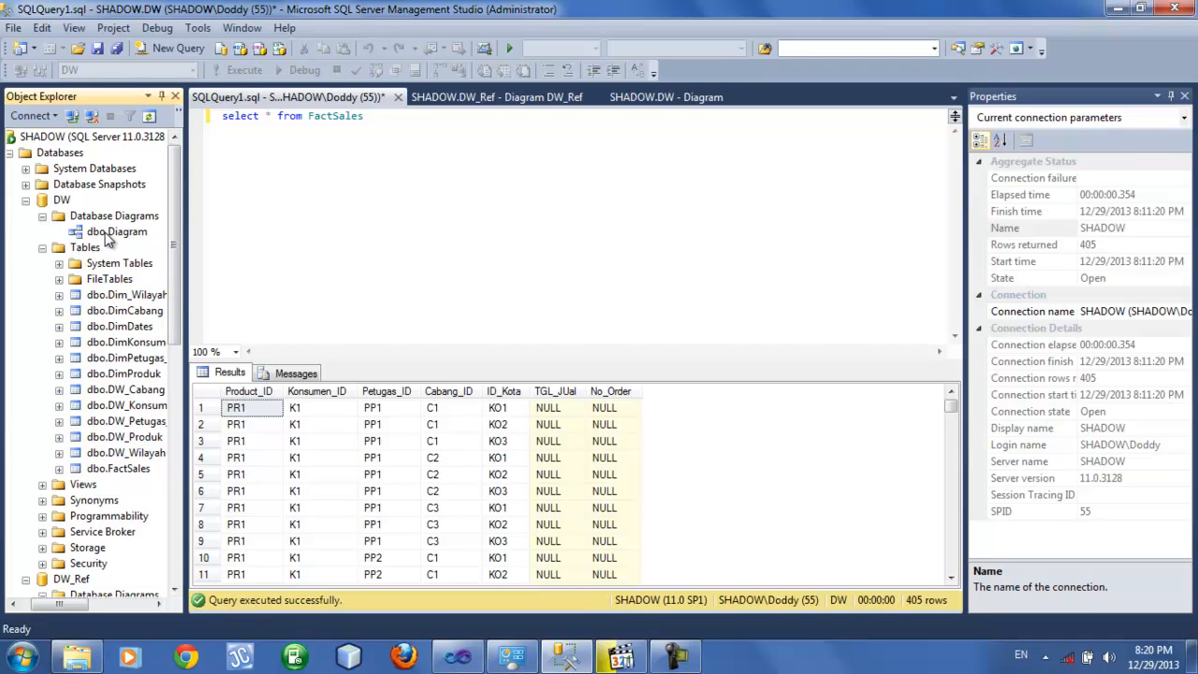
pyautogui.click(635, 103)
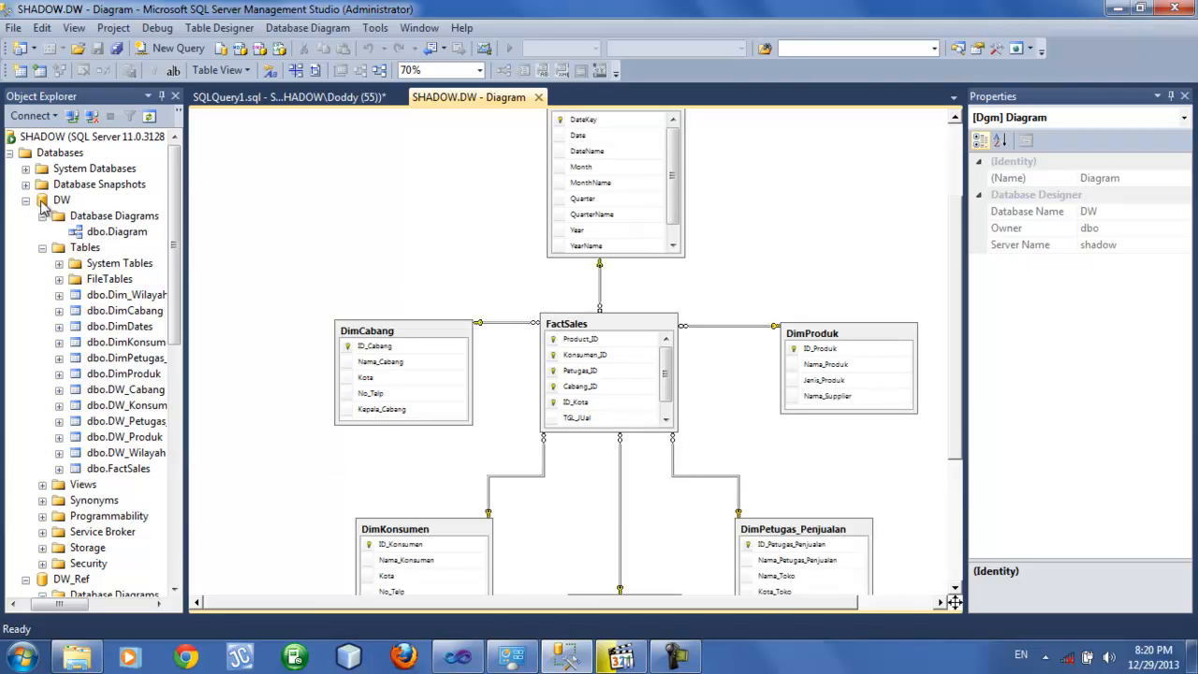
pyautogui.scroll(1, 602, 285)
pyautogui.scroll(-2, 604, 280)
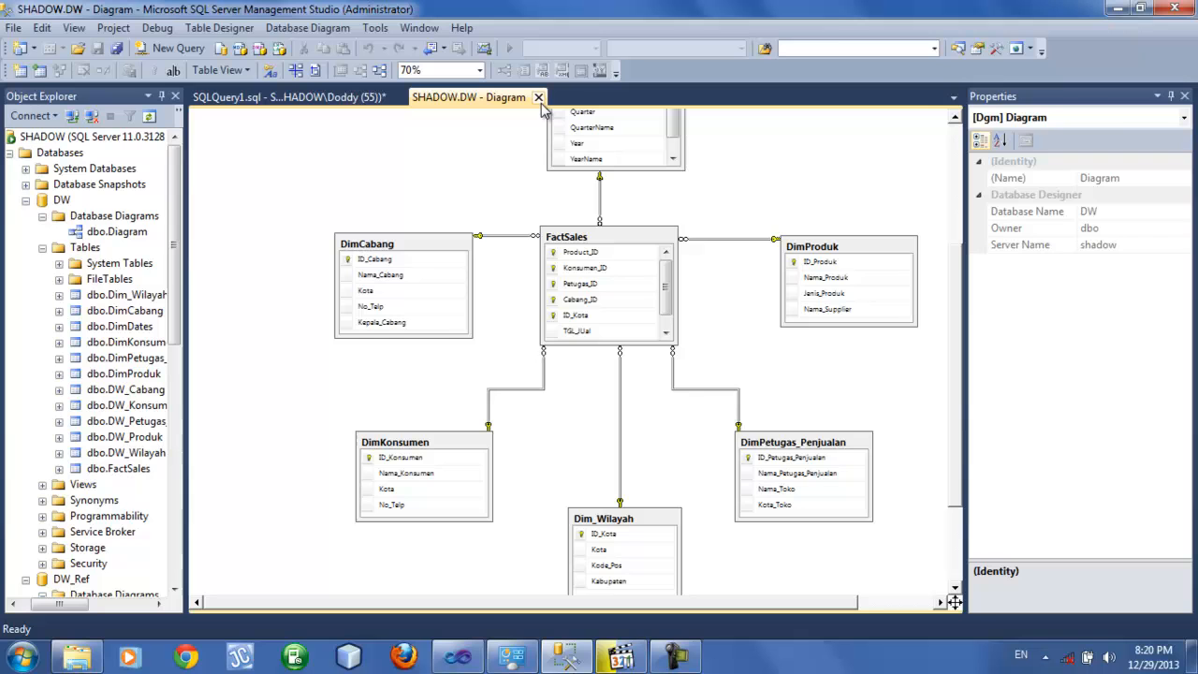
# - Inspect the FactSales relationships to DimKonsumen, Dim_Wilayah, DimPetugas_Penjualan and DimProduk in the diagram
pyautogui.click(531, 389)
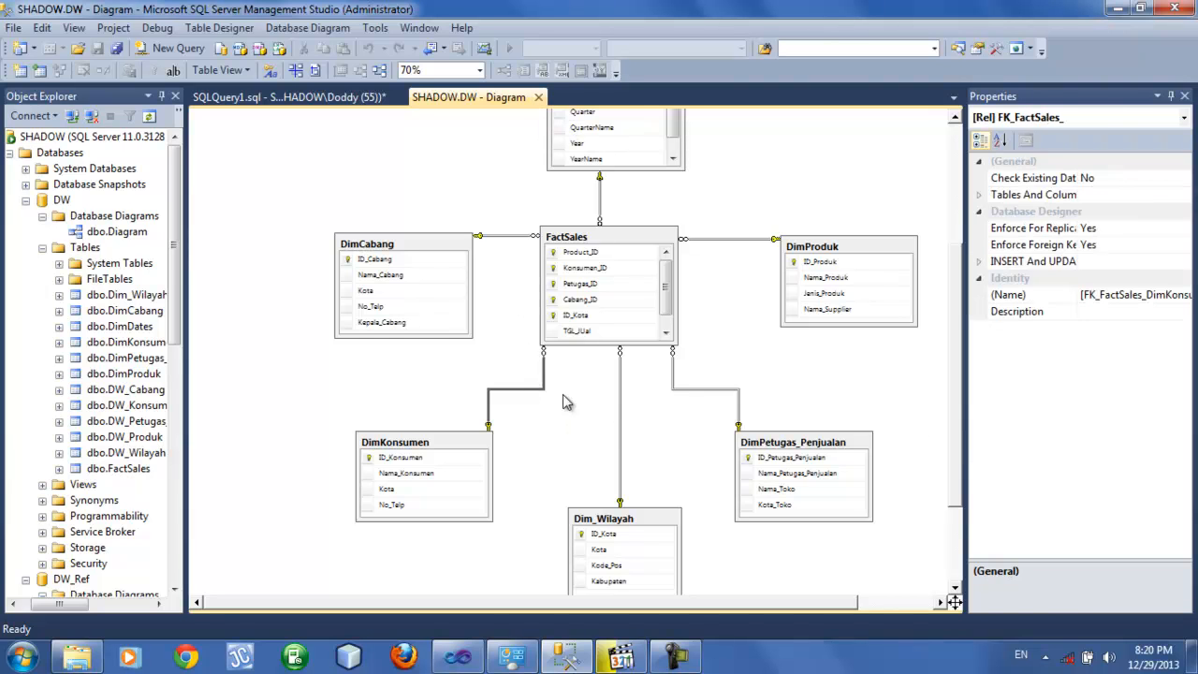
pyautogui.click(620, 405)
pyautogui.click(672, 382)
pyautogui.click(726, 240)
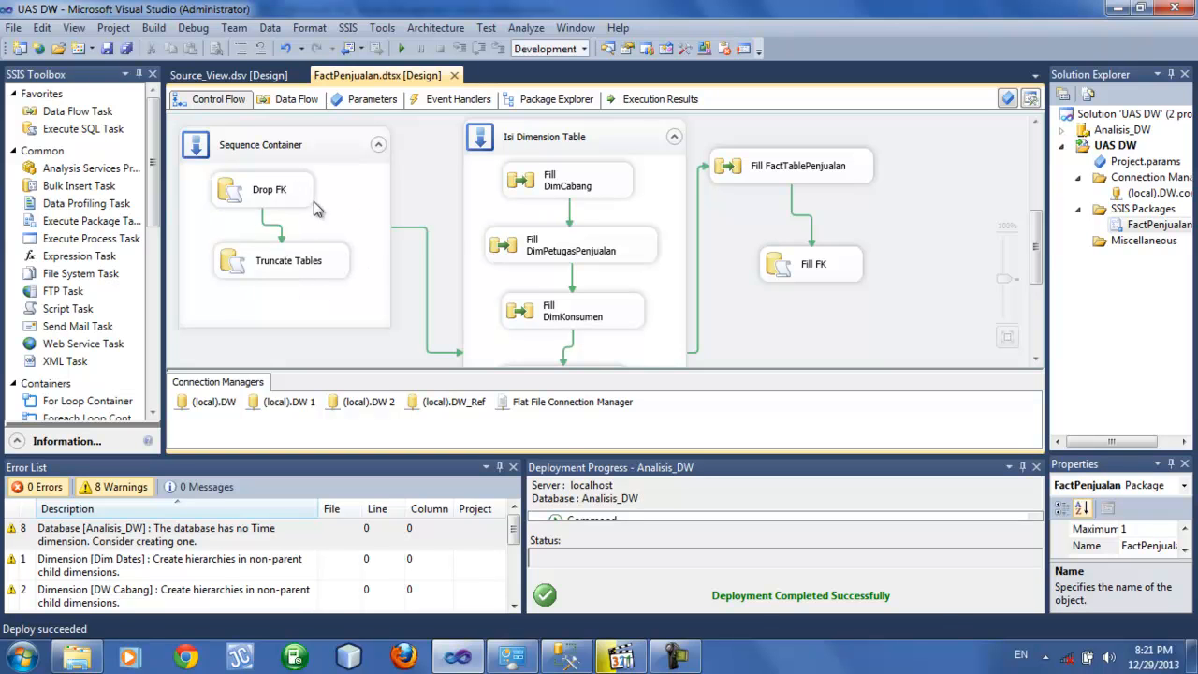
# - In Visual Studio, open the Drop FK task of the FactPenjualan package and view its full SQL statement
pyautogui.click(284, 202)
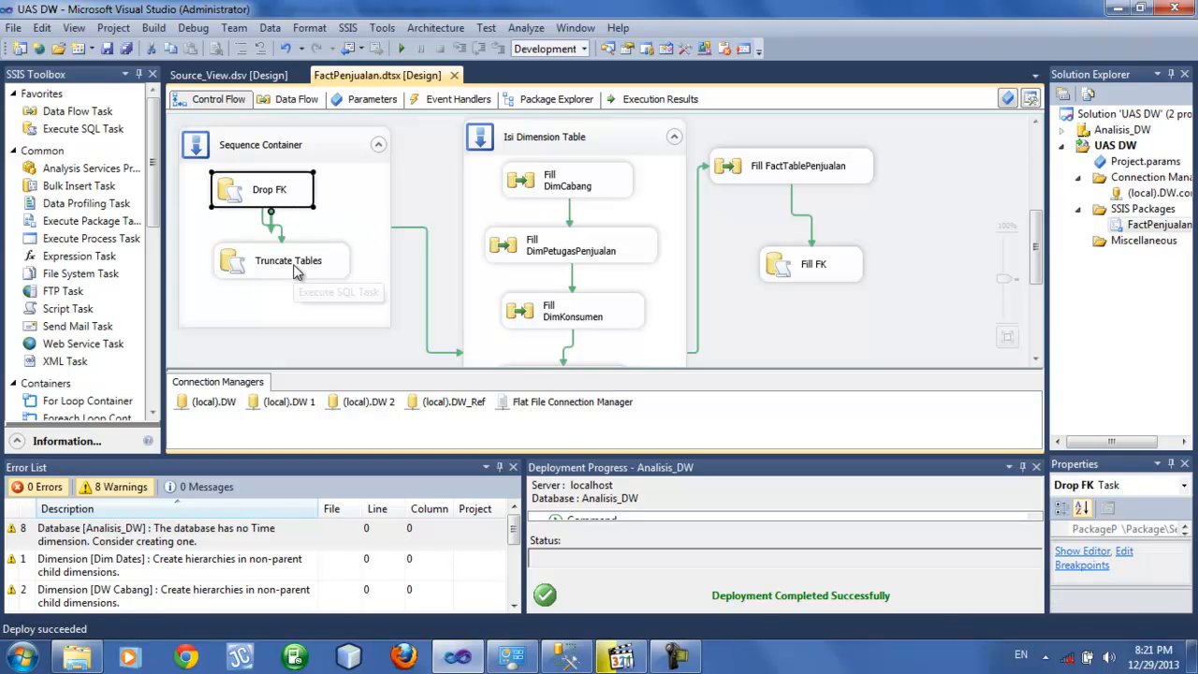
pyautogui.click(281, 269)
pyautogui.click(280, 206)
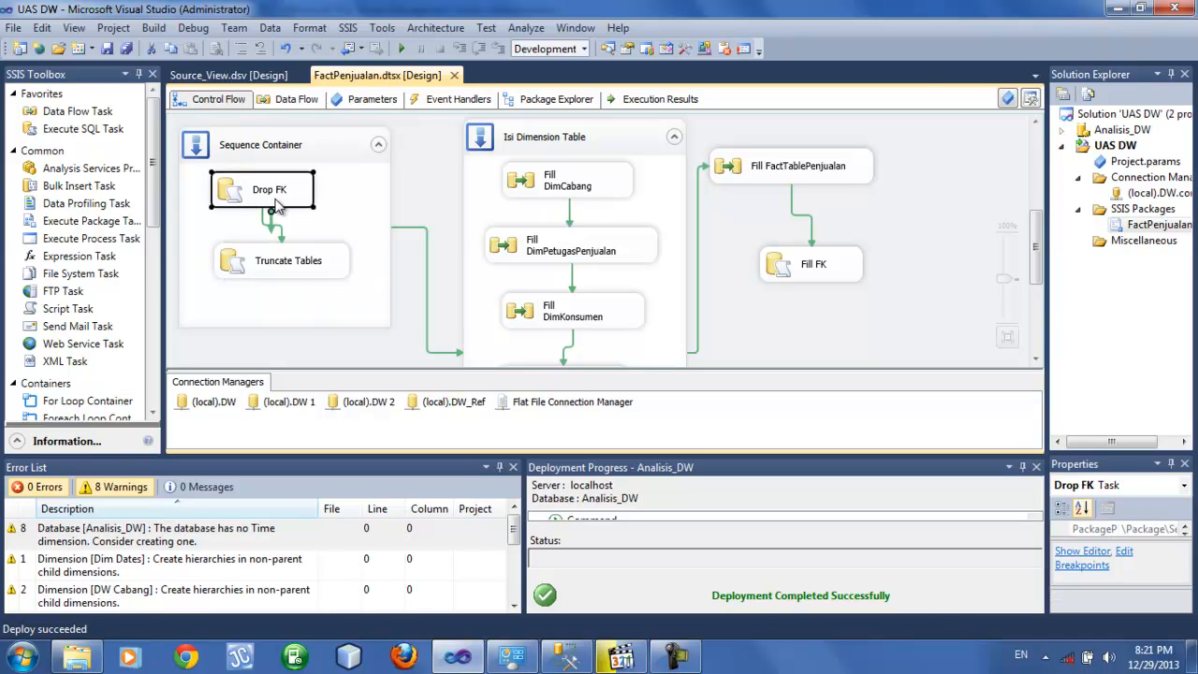
pyautogui.doubleClick(278, 206)
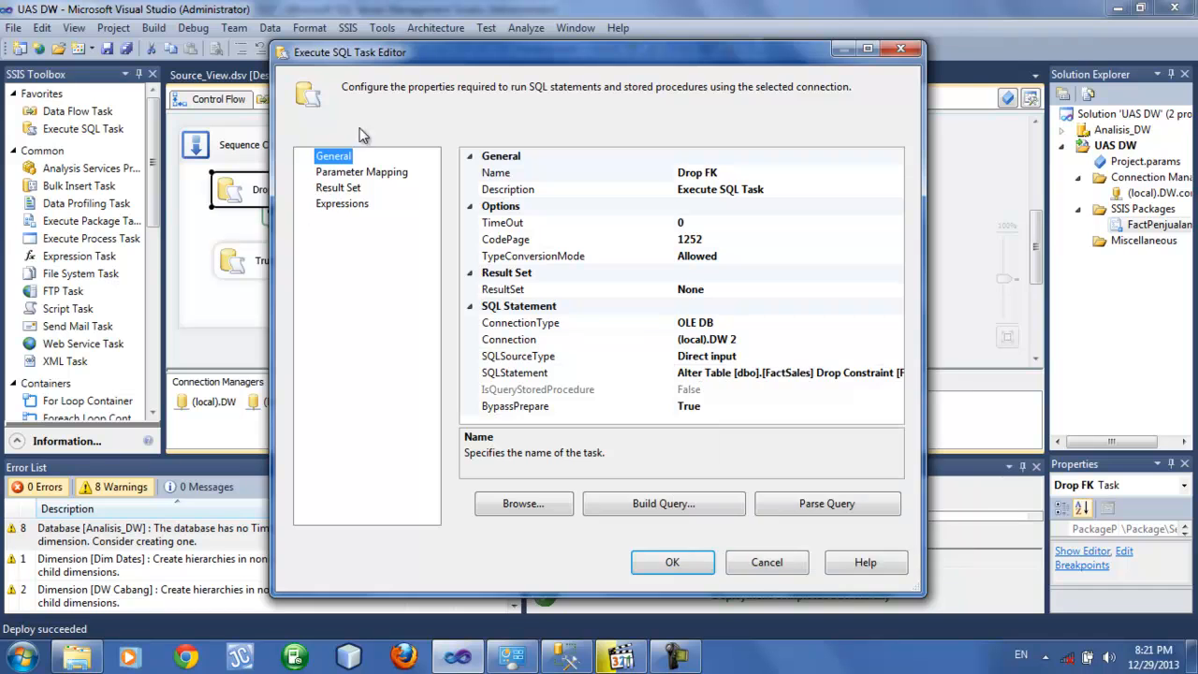
pyautogui.moveTo(400, 61); pyautogui.dragTo(502, 74)
pyautogui.click(964, 386)
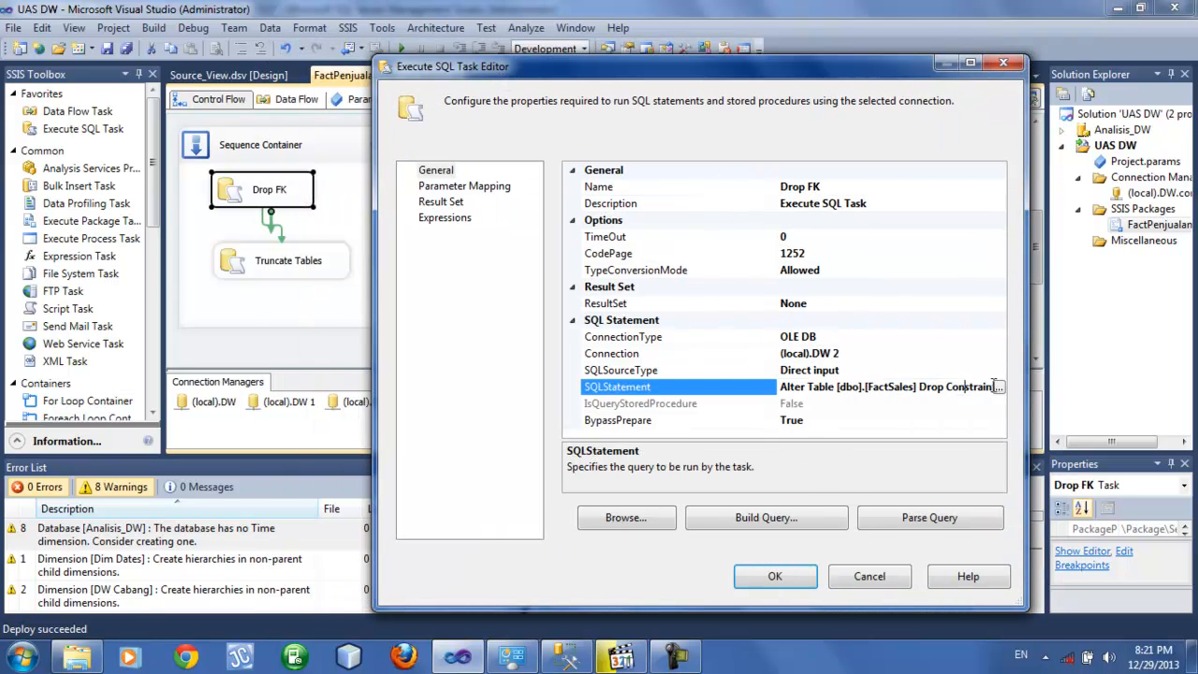
pyautogui.click(999, 387)
pyautogui.click(771, 356)
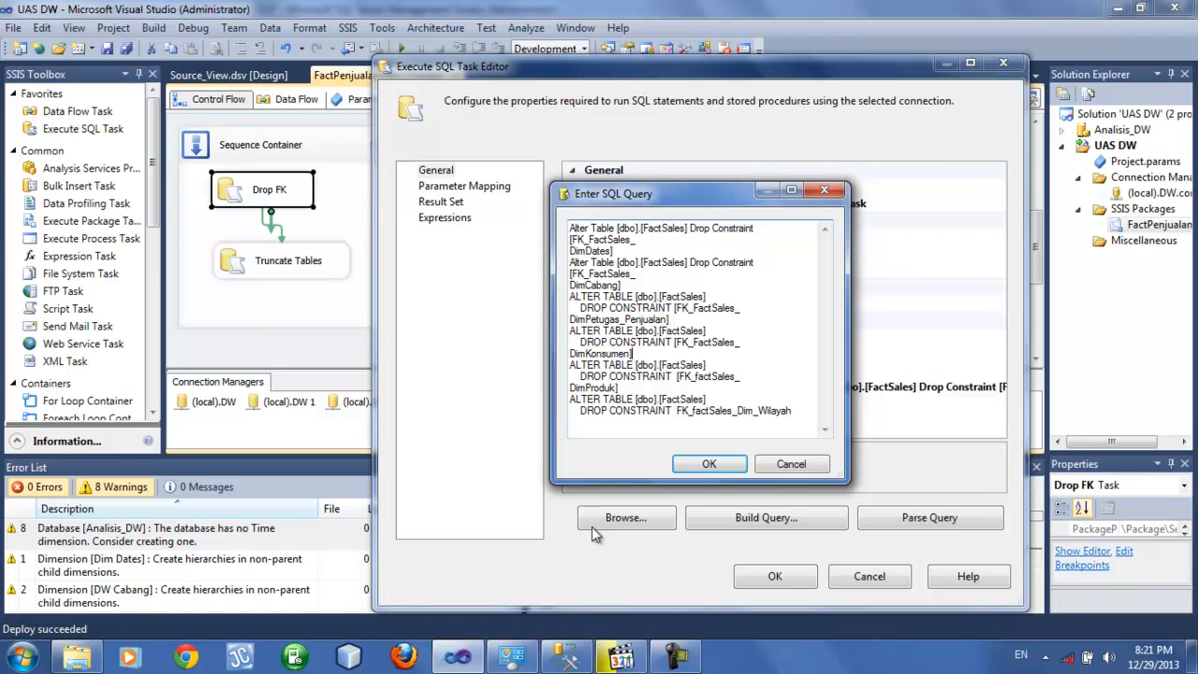
# - Switch to SQL Server Management Studio, reopen the DW diagram, inspect each FactSales relationship to its dimension tables, and close the diagram
pyautogui.click(566, 655)
pyautogui.doubleClick(117, 231)
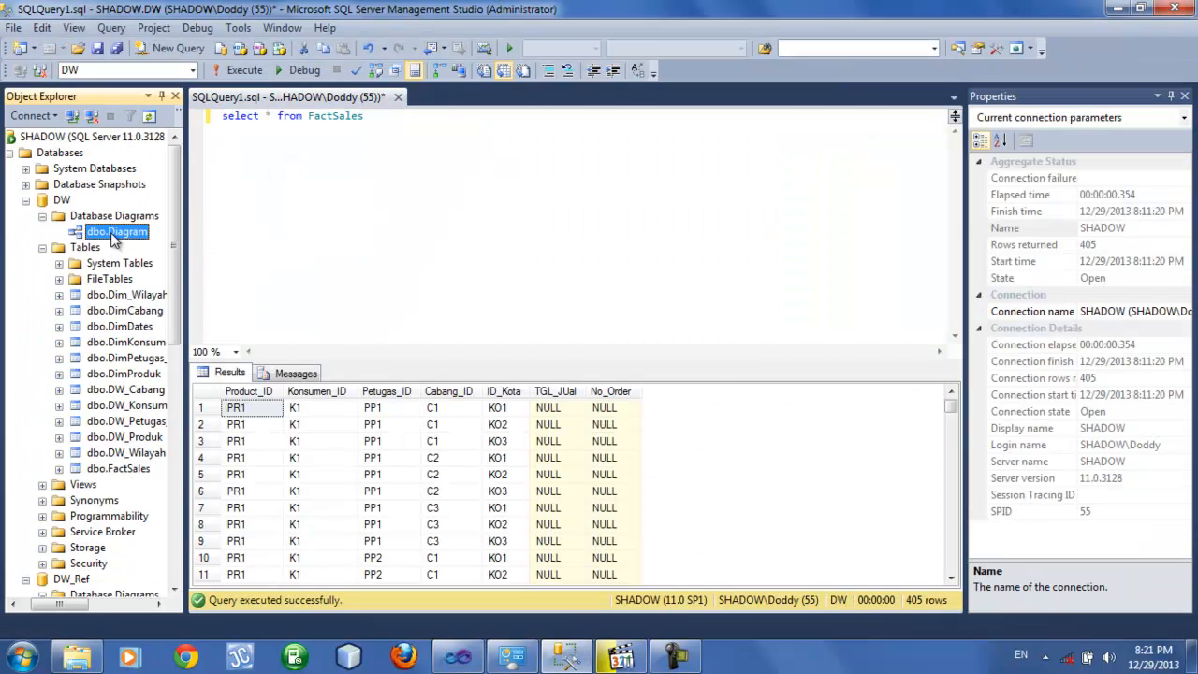
pyautogui.click(531, 304)
pyautogui.click(551, 406)
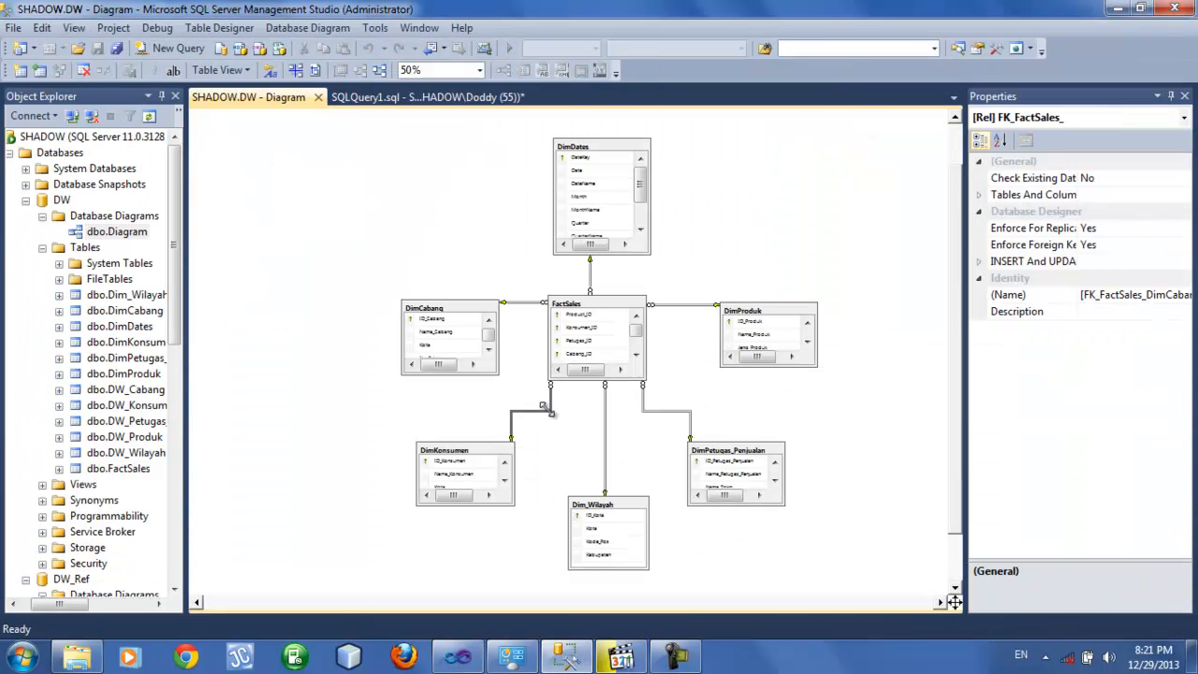
pyautogui.click(603, 420)
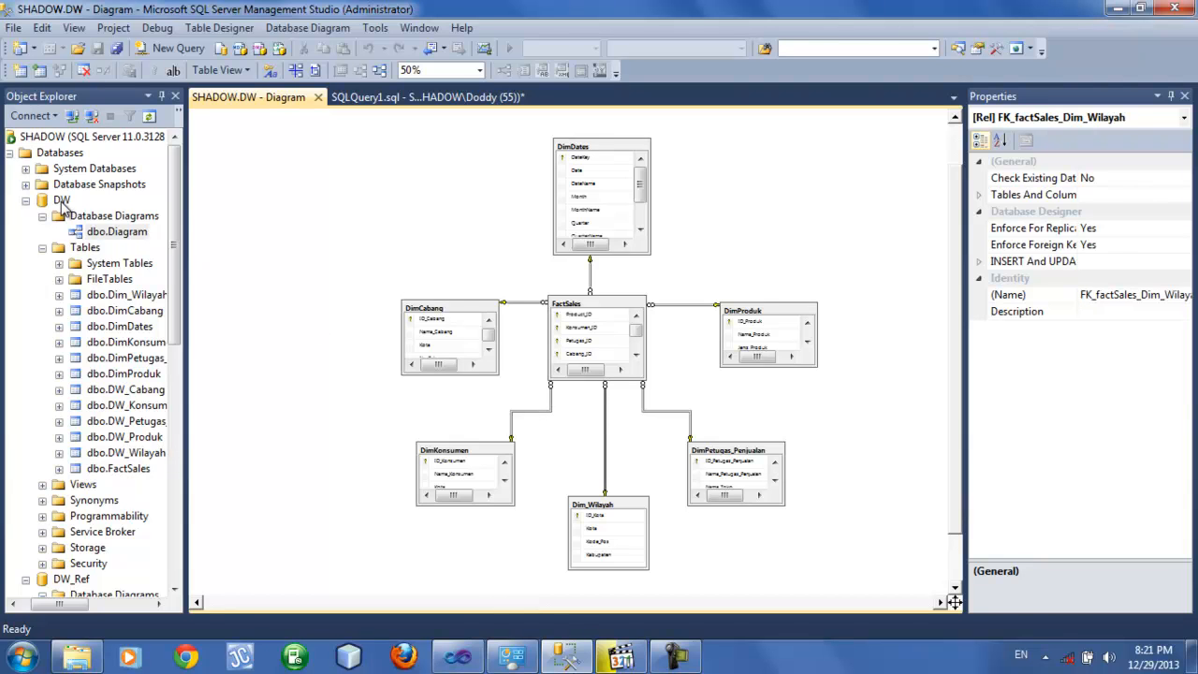
pyautogui.click(655, 411)
pyautogui.click(664, 304)
pyautogui.click(590, 273)
pyautogui.click(317, 97)
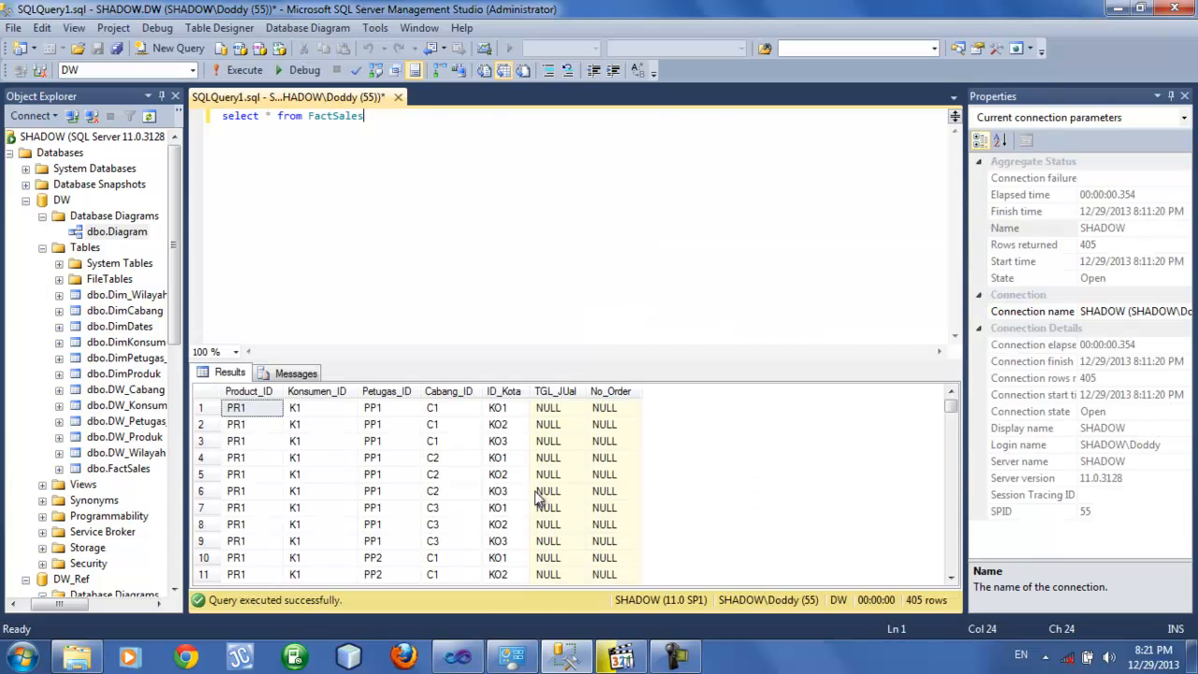
# - Return to Visual Studio and accept the Drop FK query and task settings as they are
pyautogui.click(468, 659)
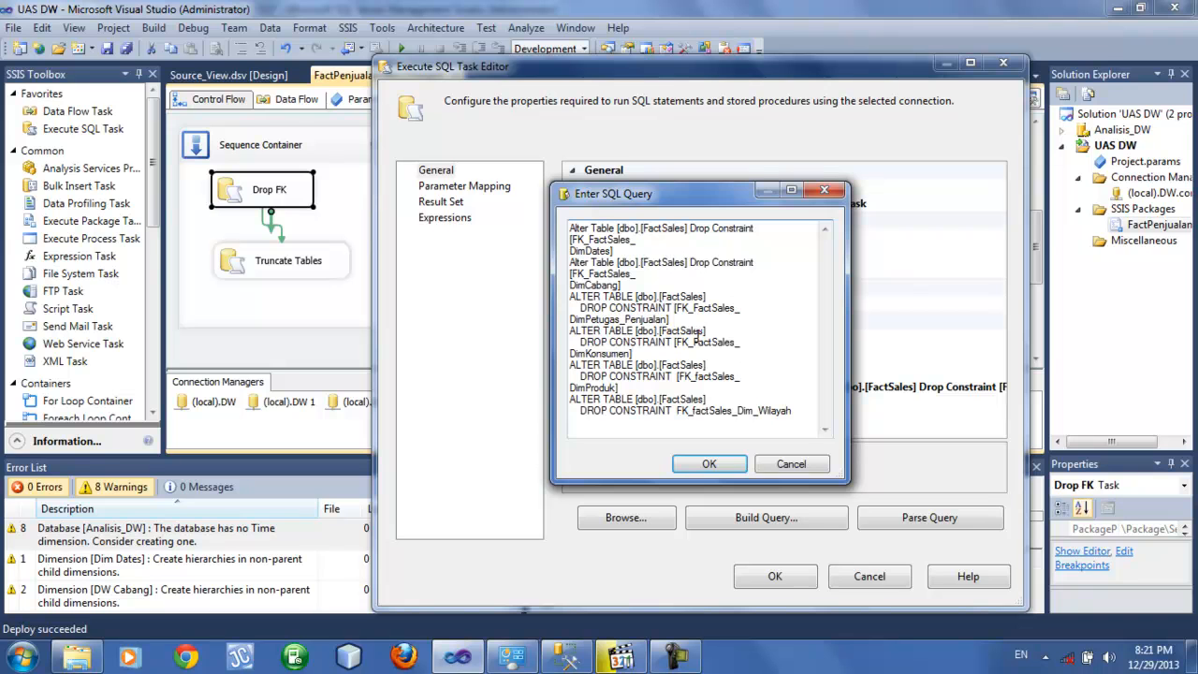
pyautogui.click(730, 472)
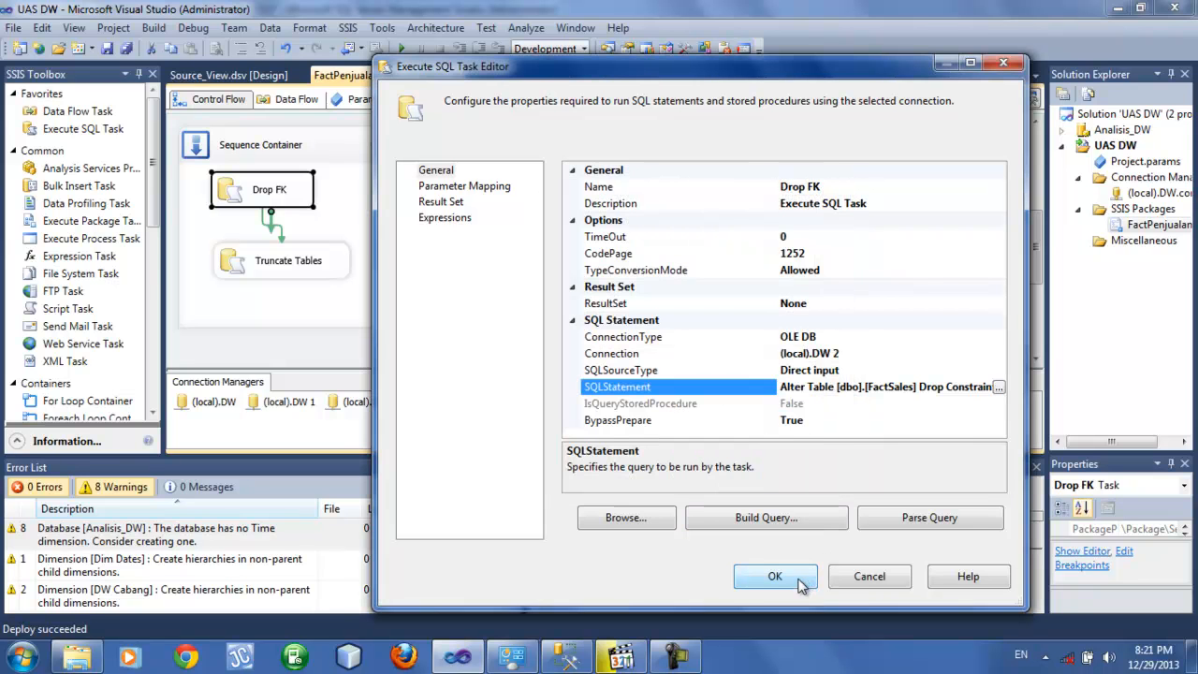
pyautogui.click(802, 578)
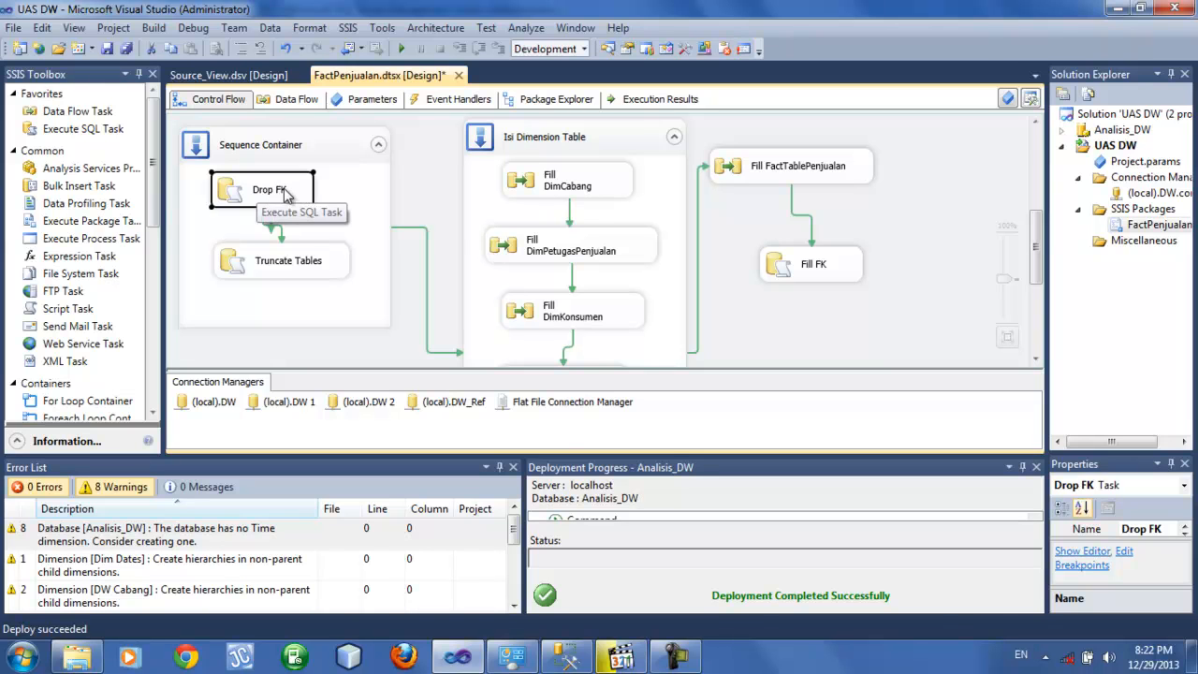
# - Review the Truncate Tables task and the sequence of dimension fill tasks inside the Isi Dimension Table container
pyautogui.click(290, 269)
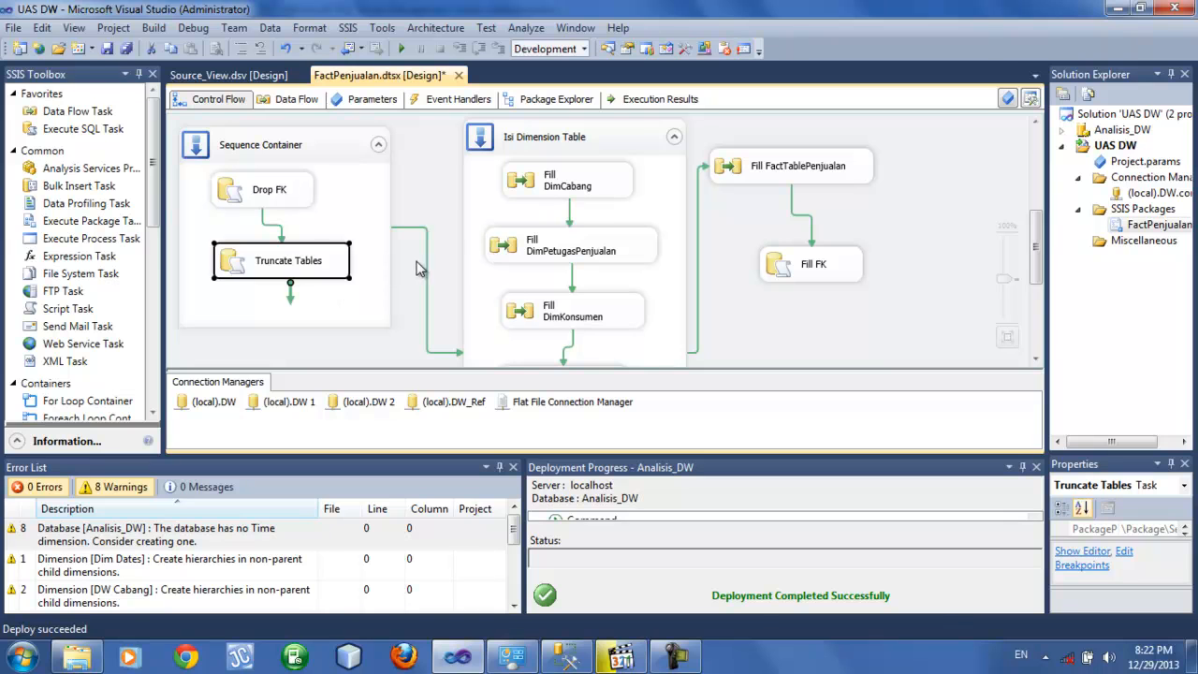
pyautogui.click(449, 192)
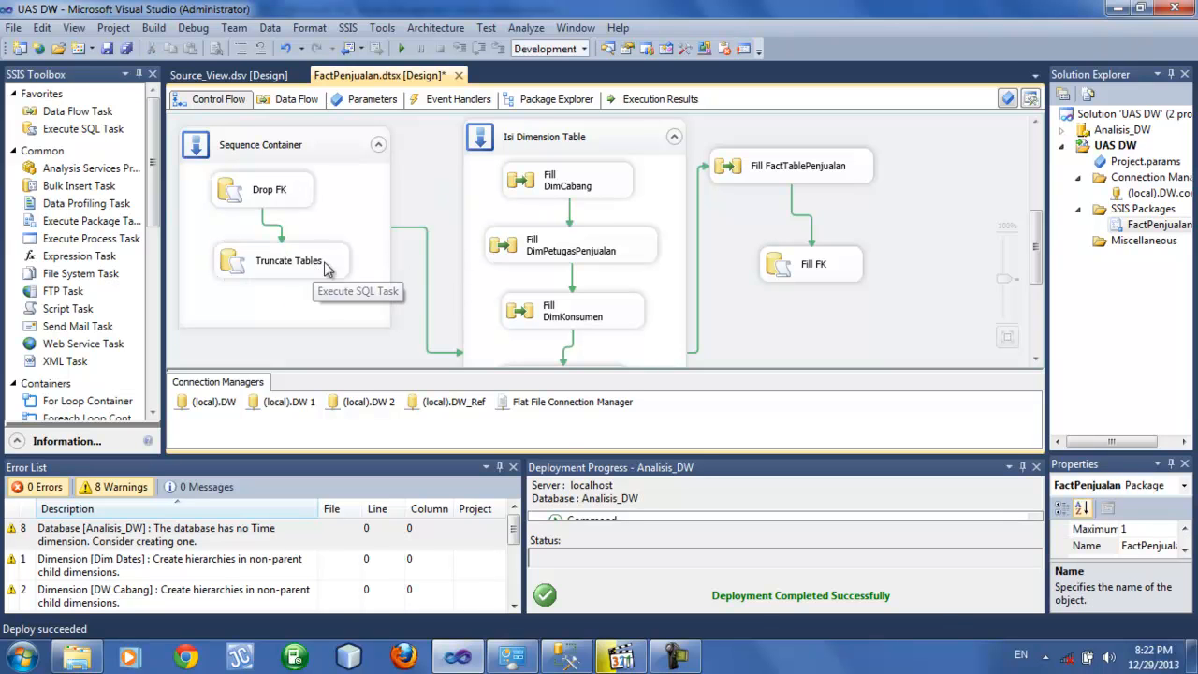
pyautogui.click(563, 189)
pyautogui.click(587, 257)
pyautogui.click(609, 318)
pyautogui.scroll(-4, 608, 318)
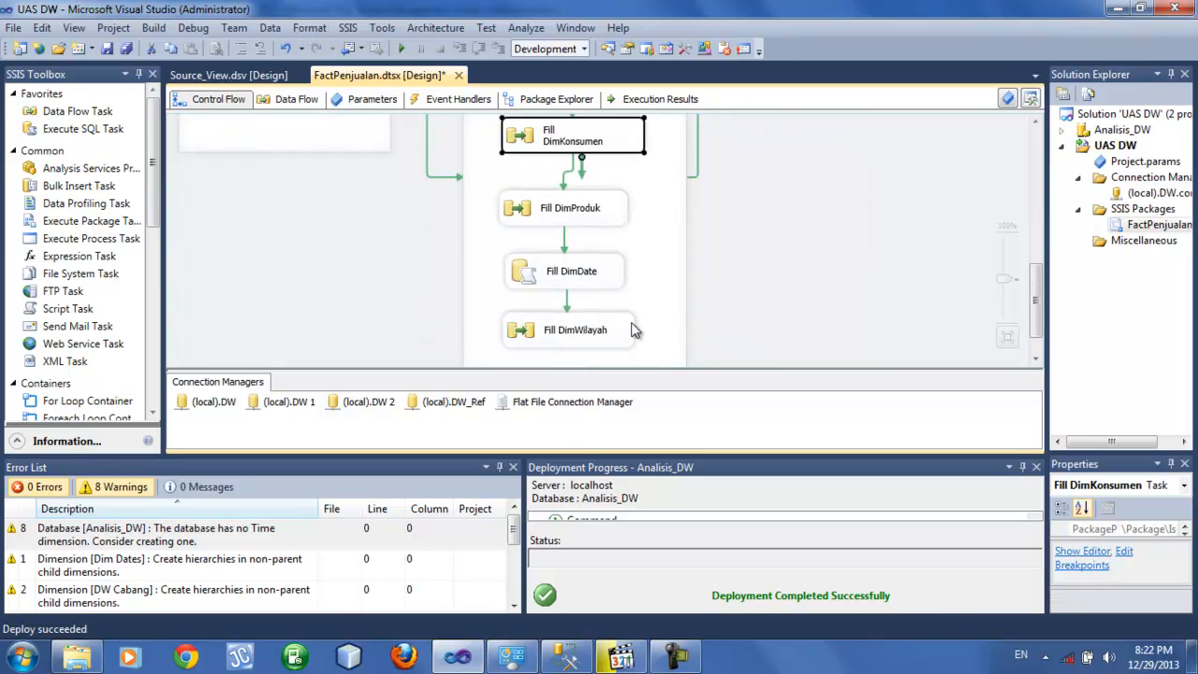
pyautogui.scroll(4, 562, 208)
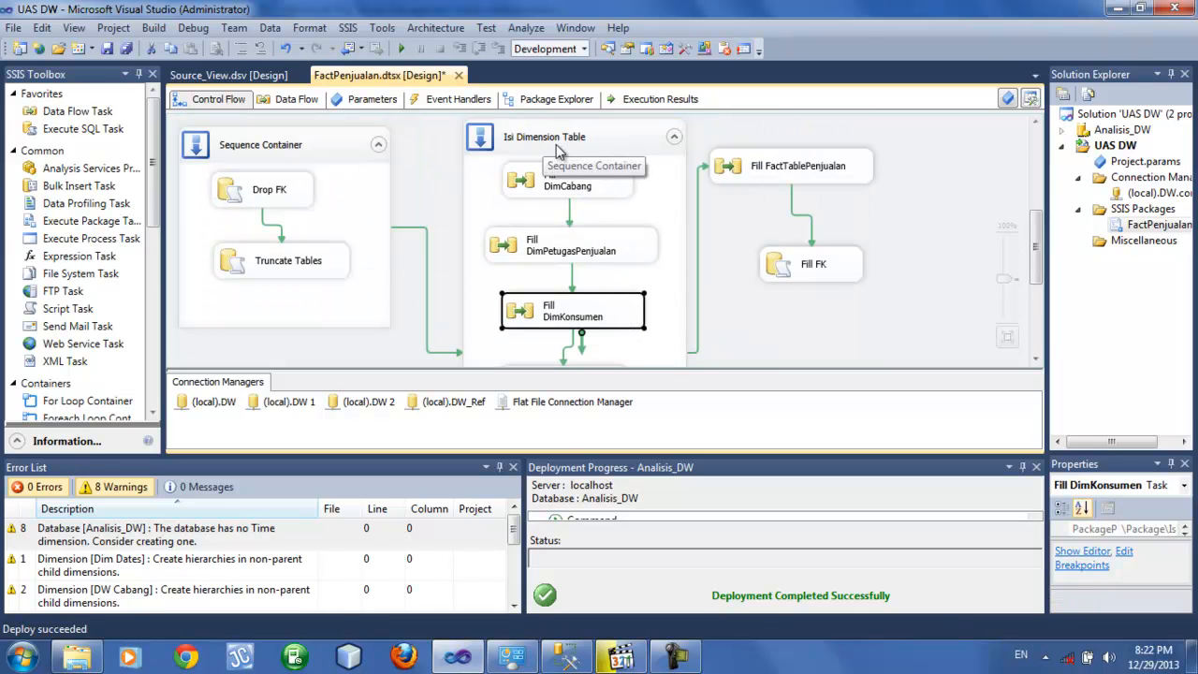
pyautogui.scroll(-3, 623, 241)
pyautogui.scroll(3, 623, 242)
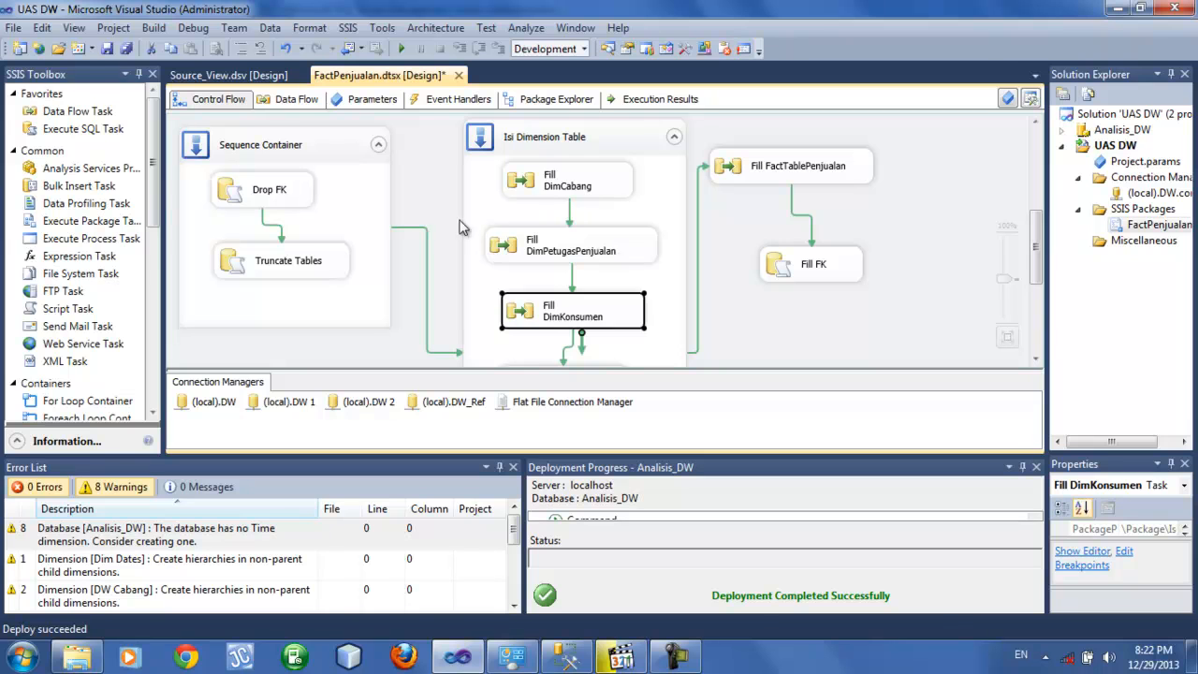
# - Open the Fill DimCabang data flow and review the Get Cabang source's connection, table and columns
pyautogui.doubleClick(599, 187)
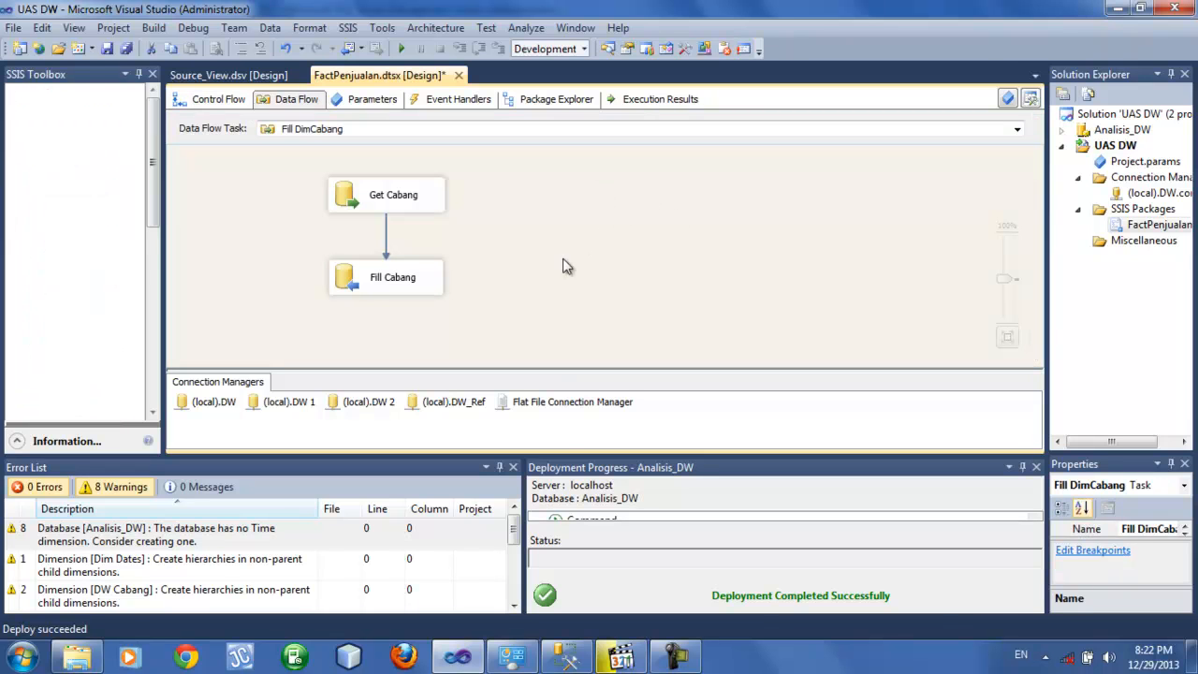
pyautogui.doubleClick(413, 204)
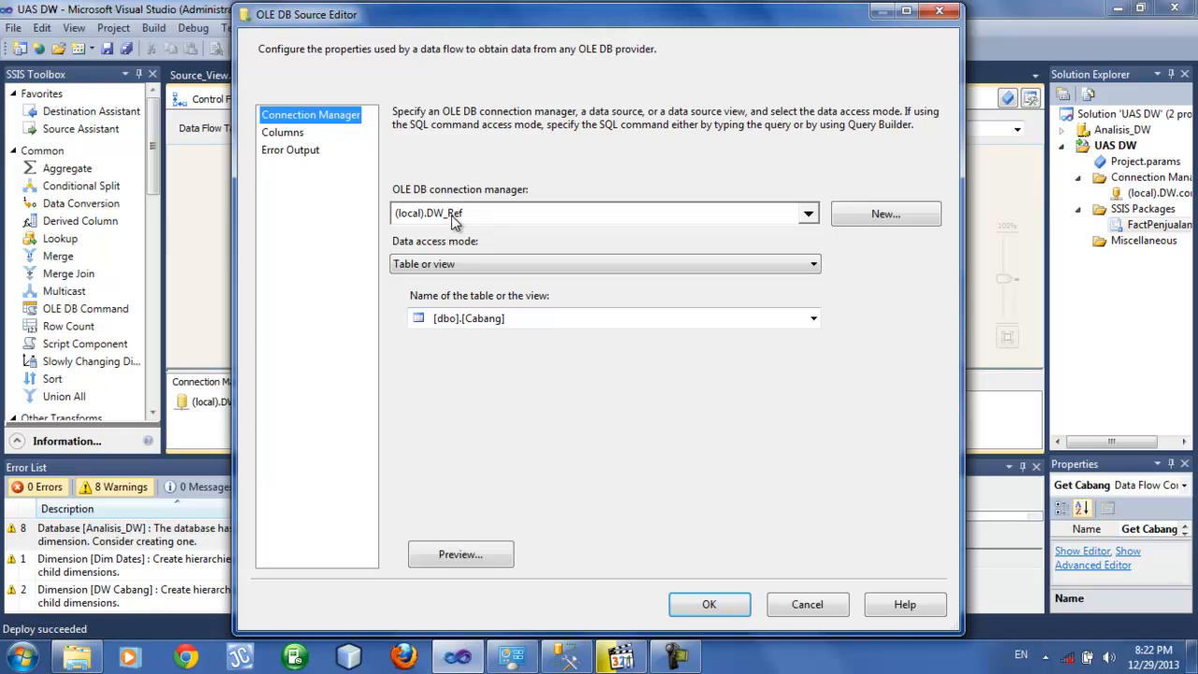
pyautogui.click(808, 215)
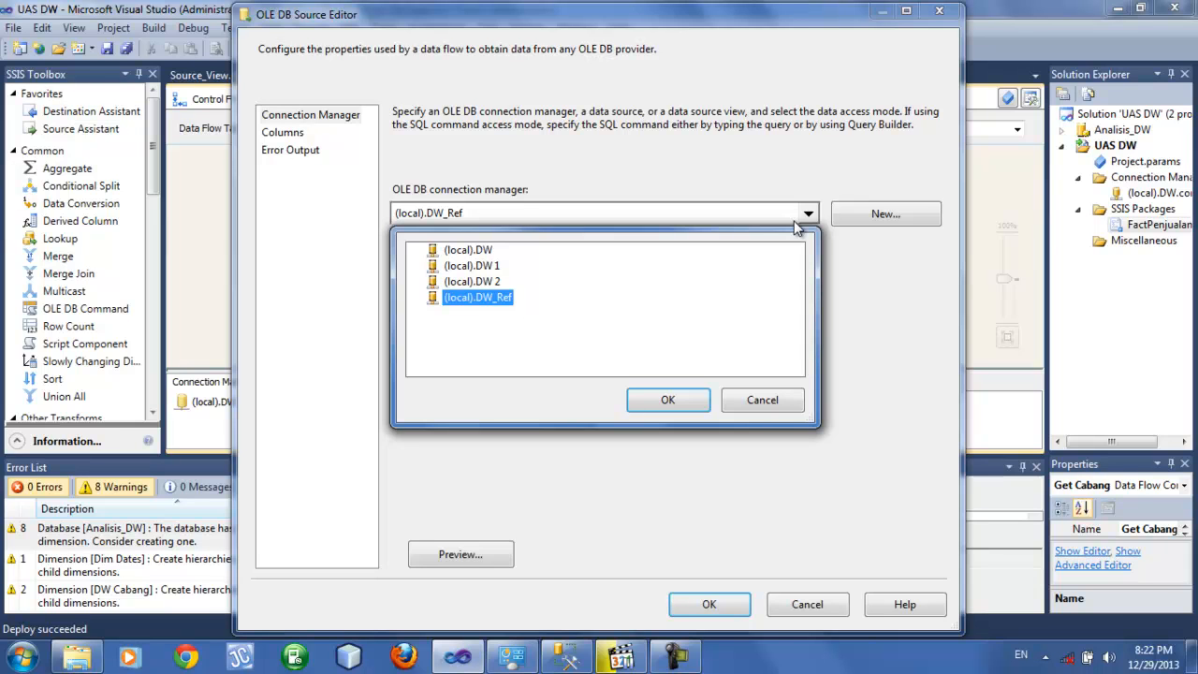
pyautogui.click(792, 402)
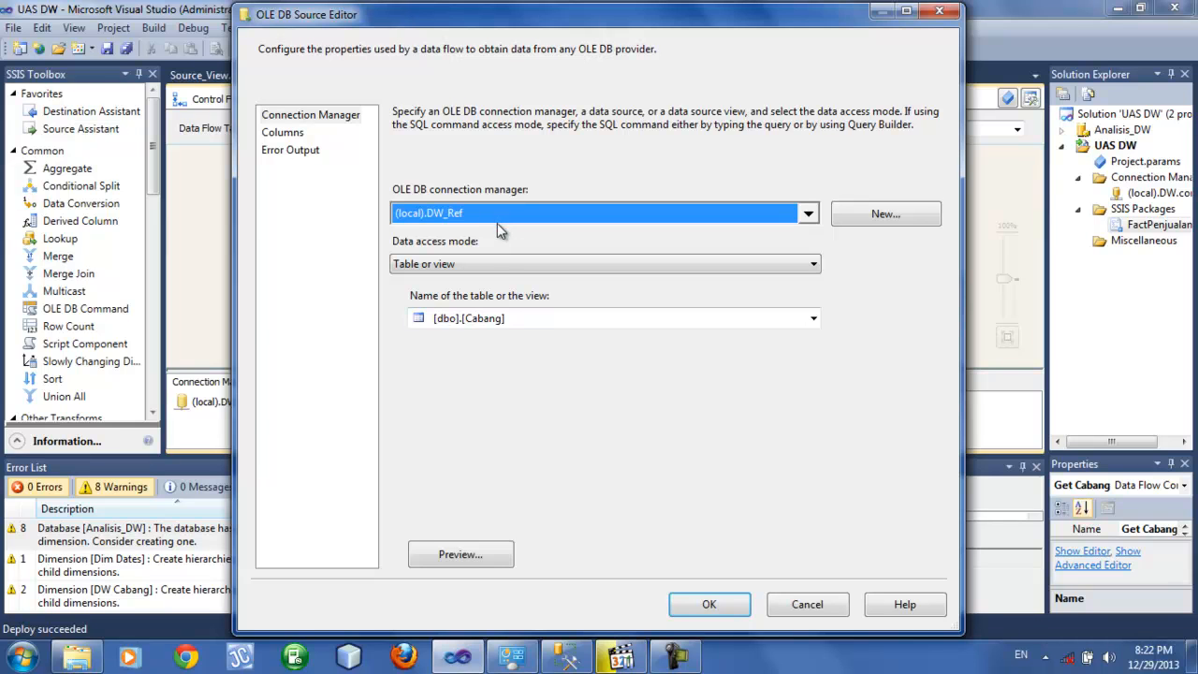
pyautogui.click(286, 132)
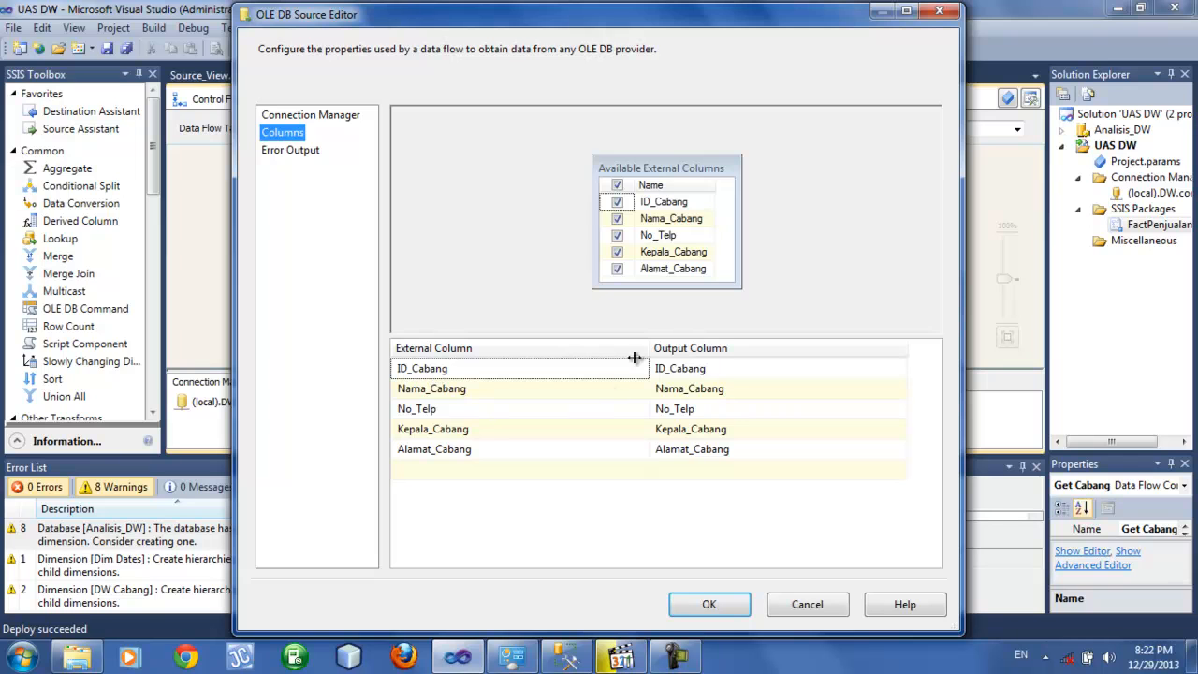
pyautogui.click(709, 604)
# - Review the Fill Cabang destination's connection, target table and column mappings
pyautogui.doubleClick(409, 281)
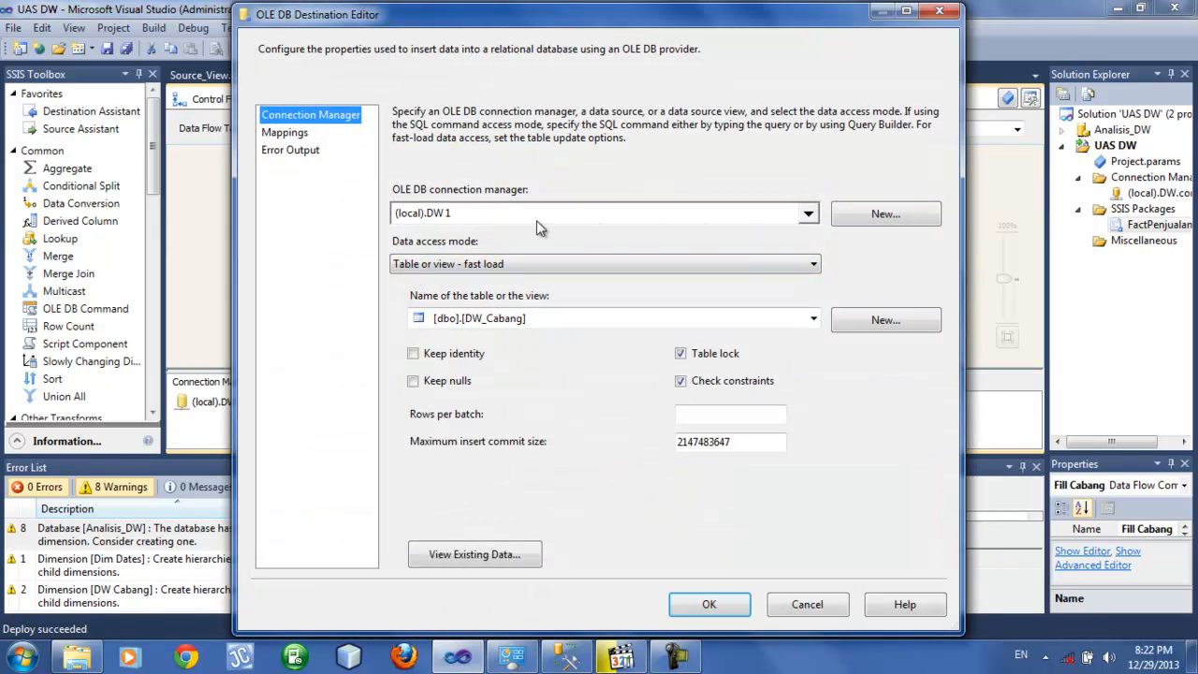
pyautogui.moveTo(468, 20); pyautogui.dragTo(551, 28)
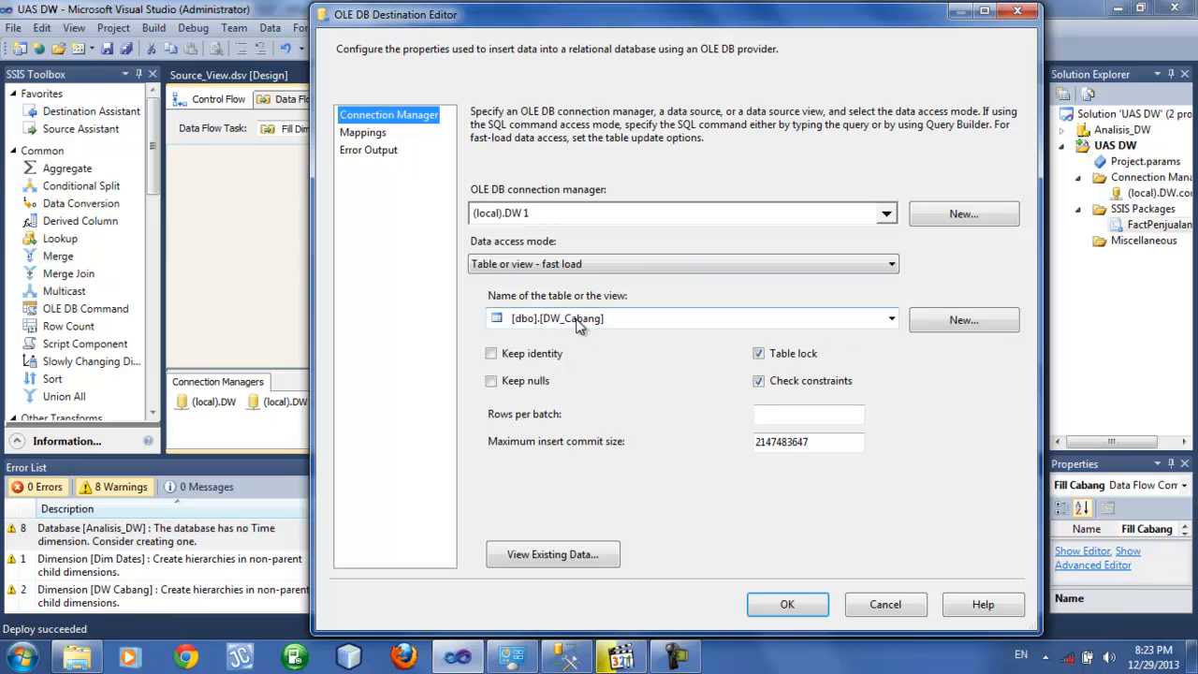
pyautogui.click(364, 134)
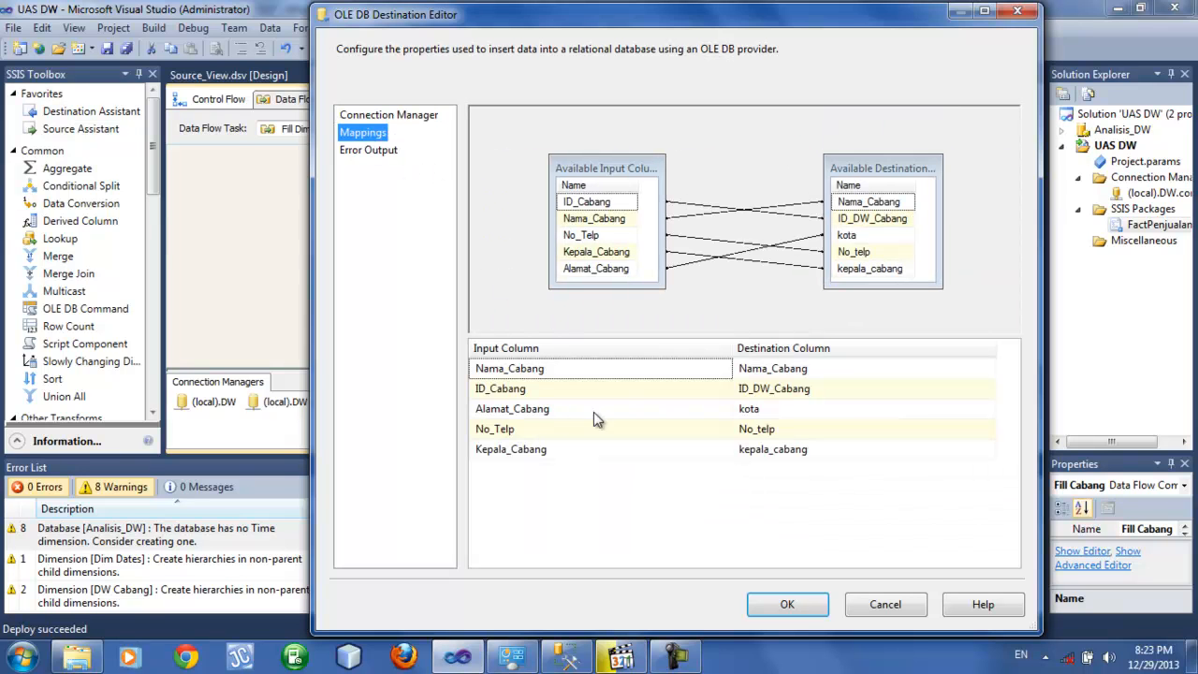
pyautogui.click(797, 602)
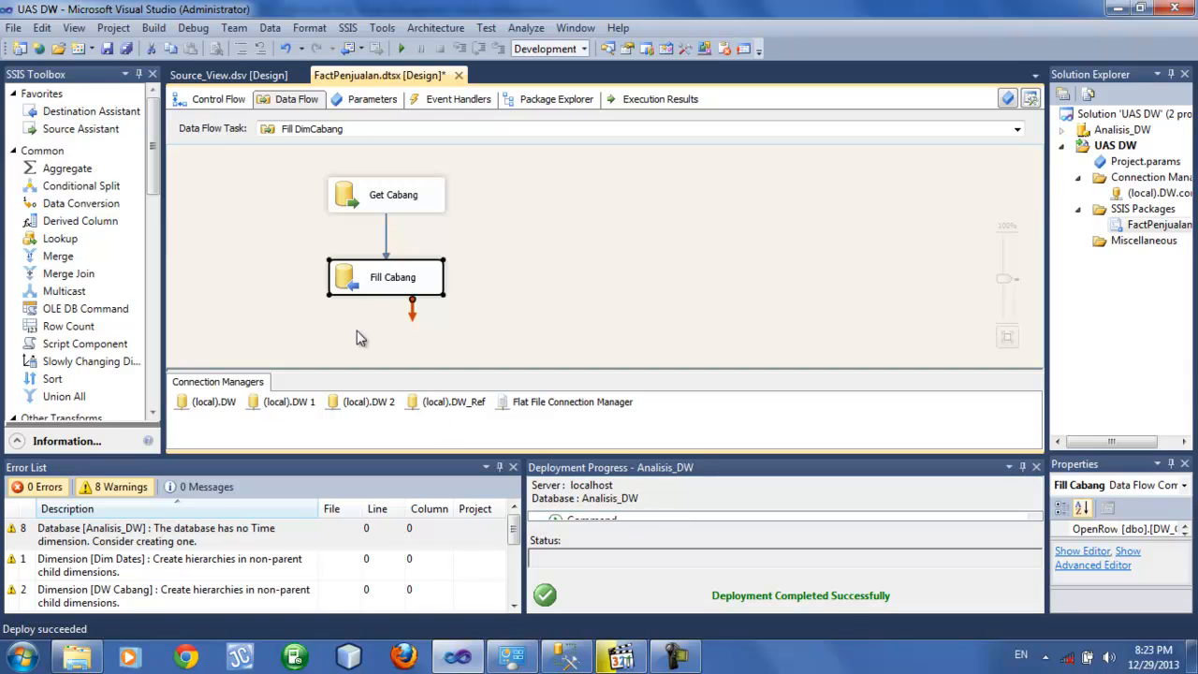
# - Return to the package's control flow and look over the Fill DimKonsumen task and the remaining dimension fill tasks
pyautogui.click(218, 99)
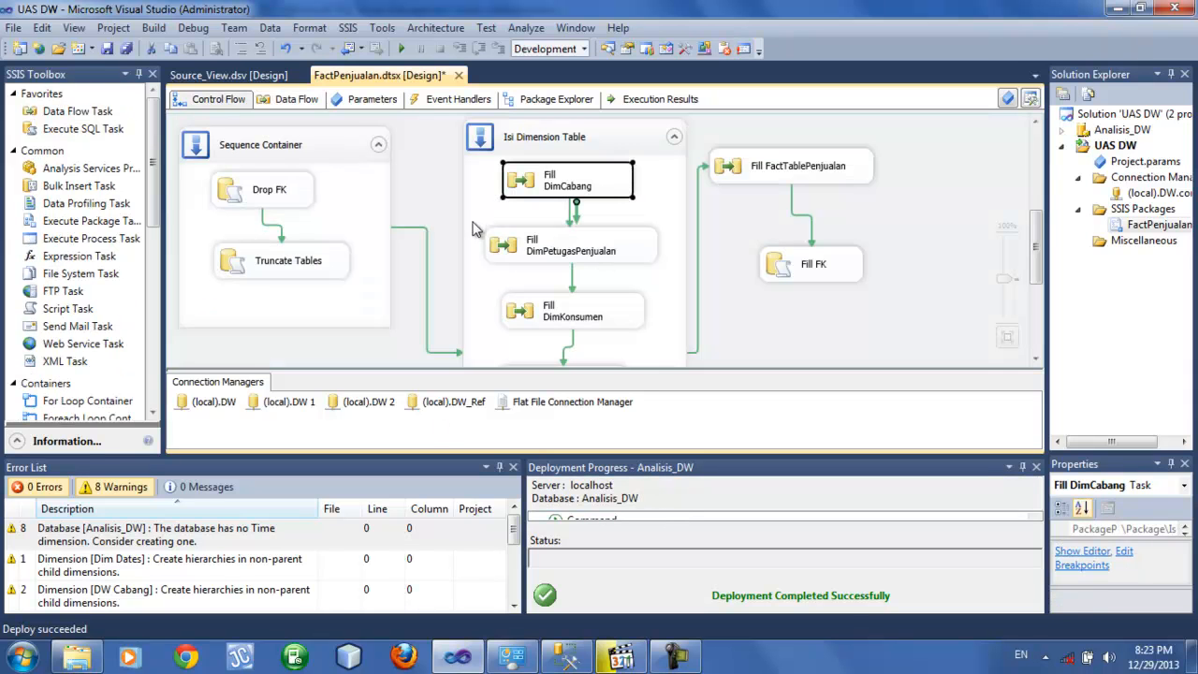
pyautogui.click(588, 319)
pyautogui.scroll(-3, 674, 341)
pyautogui.scroll(-2, 608, 328)
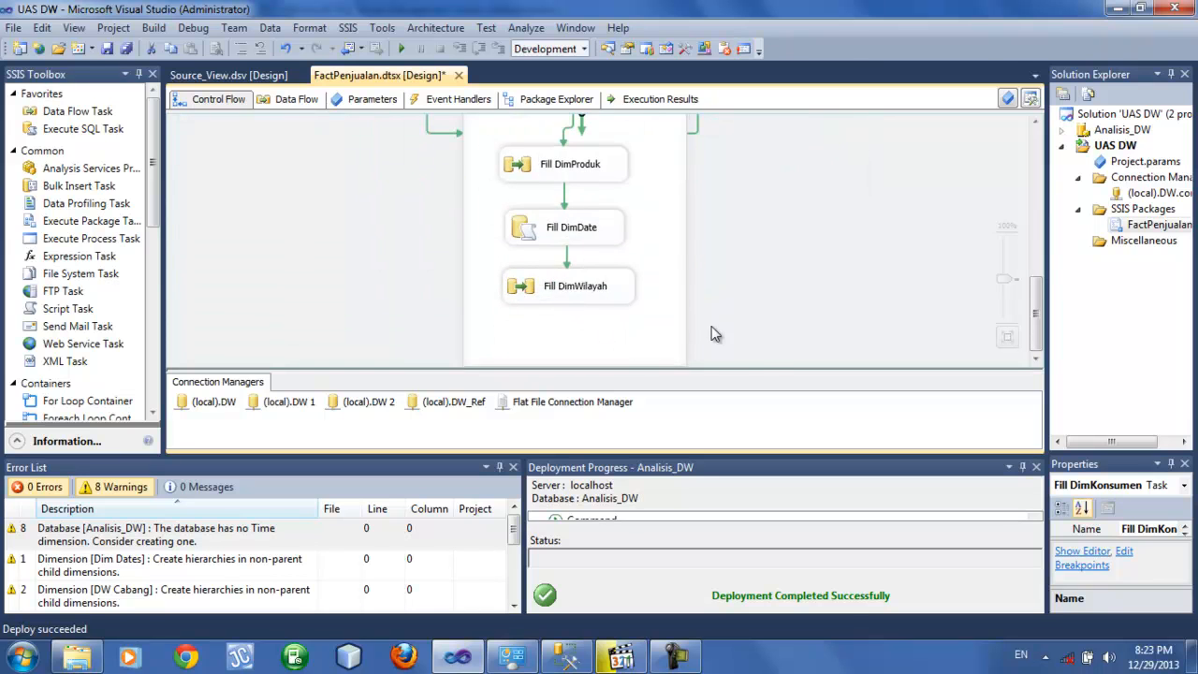
pyautogui.scroll(5, 740, 328)
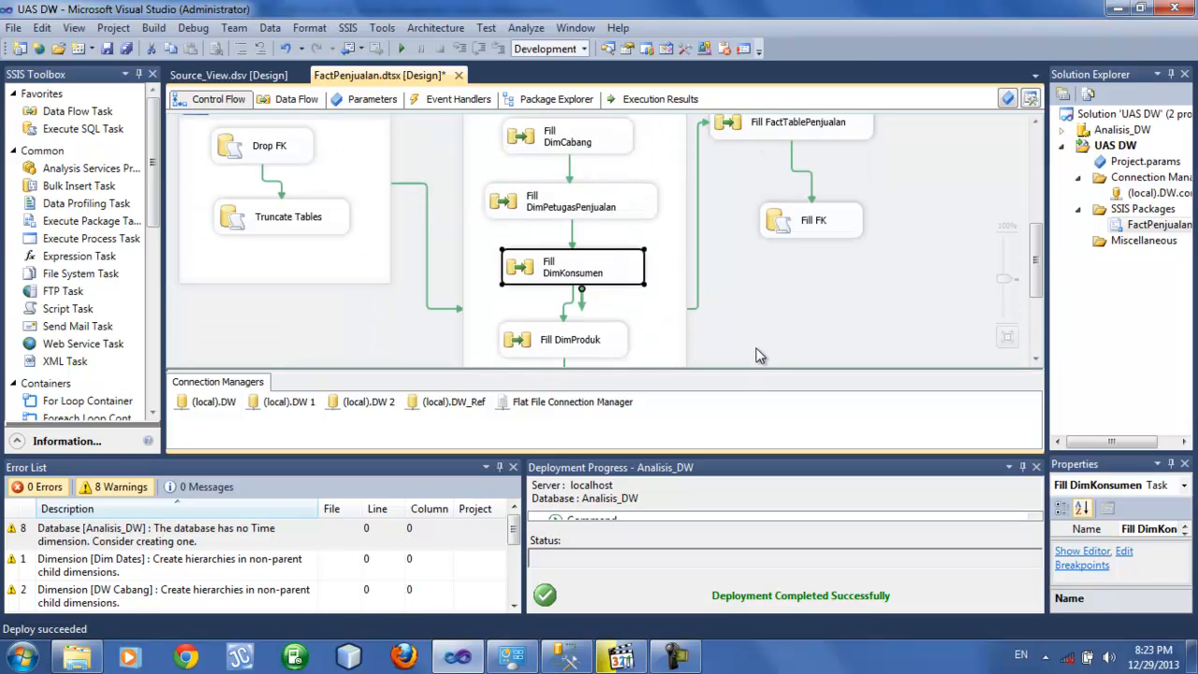
# - Open the Fill FactTablePenjualan data flow and review the Get Data source's connection, access mode and SQL command
pyautogui.click(747, 292)
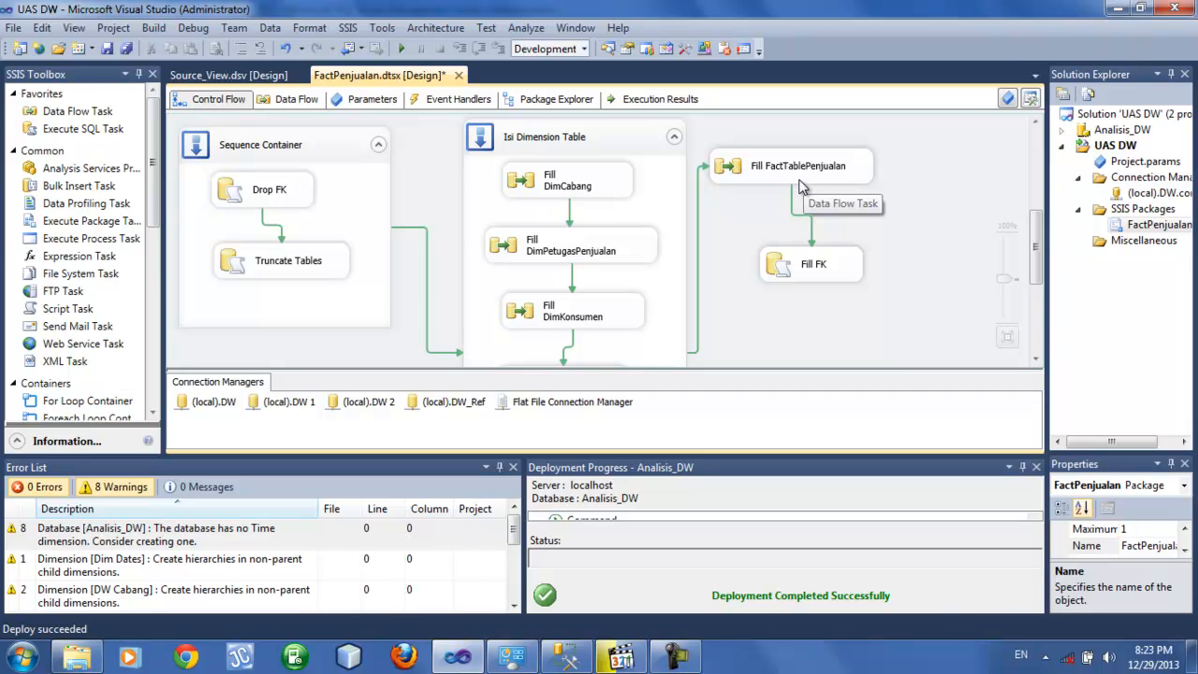
pyautogui.scroll(-5, 800, 192)
pyautogui.scroll(6, 805, 210)
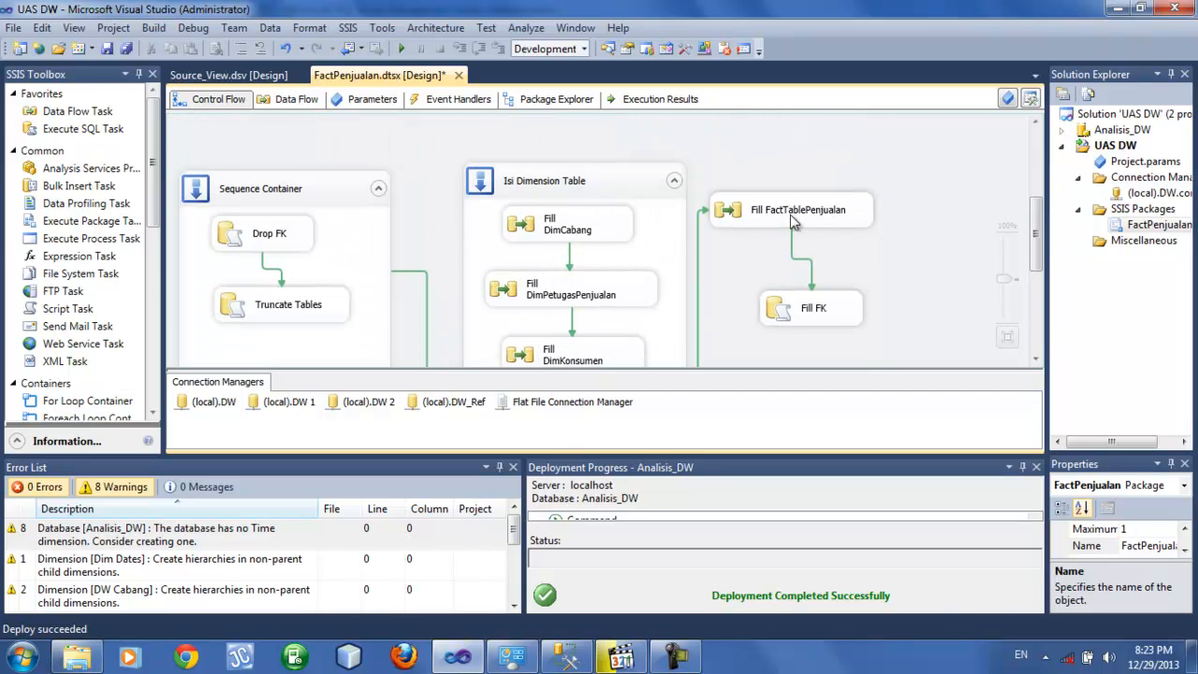
pyautogui.doubleClick(800, 207)
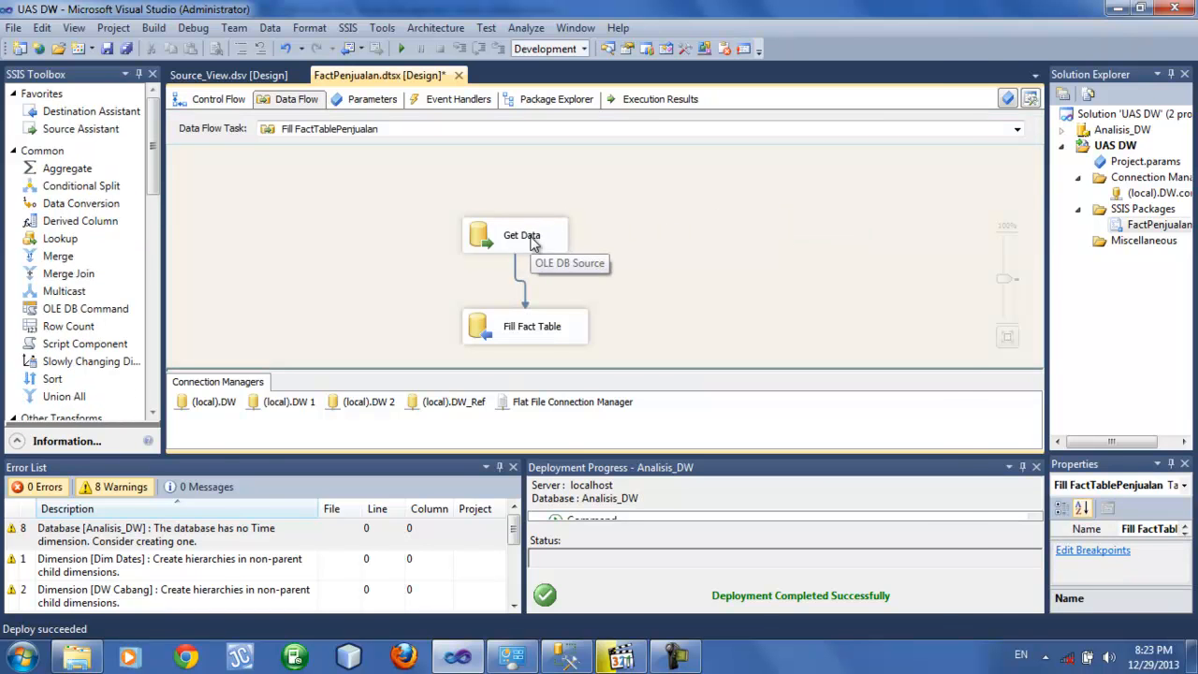
pyautogui.doubleClick(534, 240)
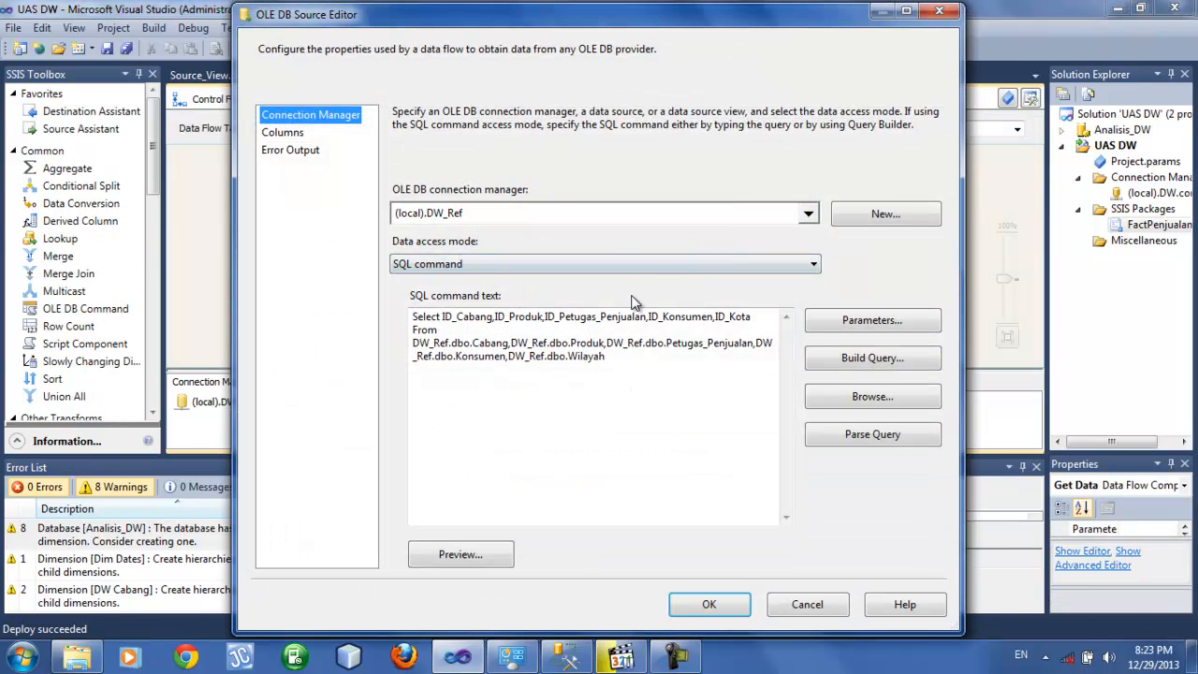
pyautogui.click(499, 270)
pyautogui.click(634, 410)
pyautogui.click(633, 410)
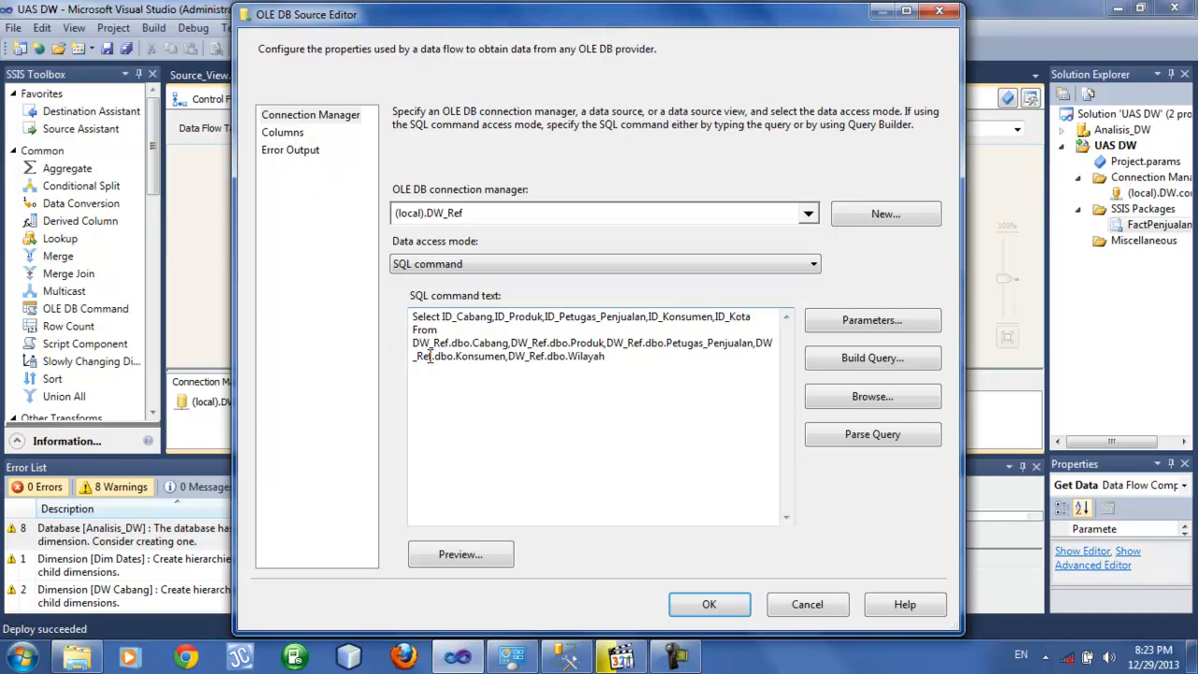
# - Preview the Get Data query results and review the source's output columns
pyautogui.click(475, 560)
pyautogui.moveTo(797, 193); pyautogui.dragTo(806, 426)
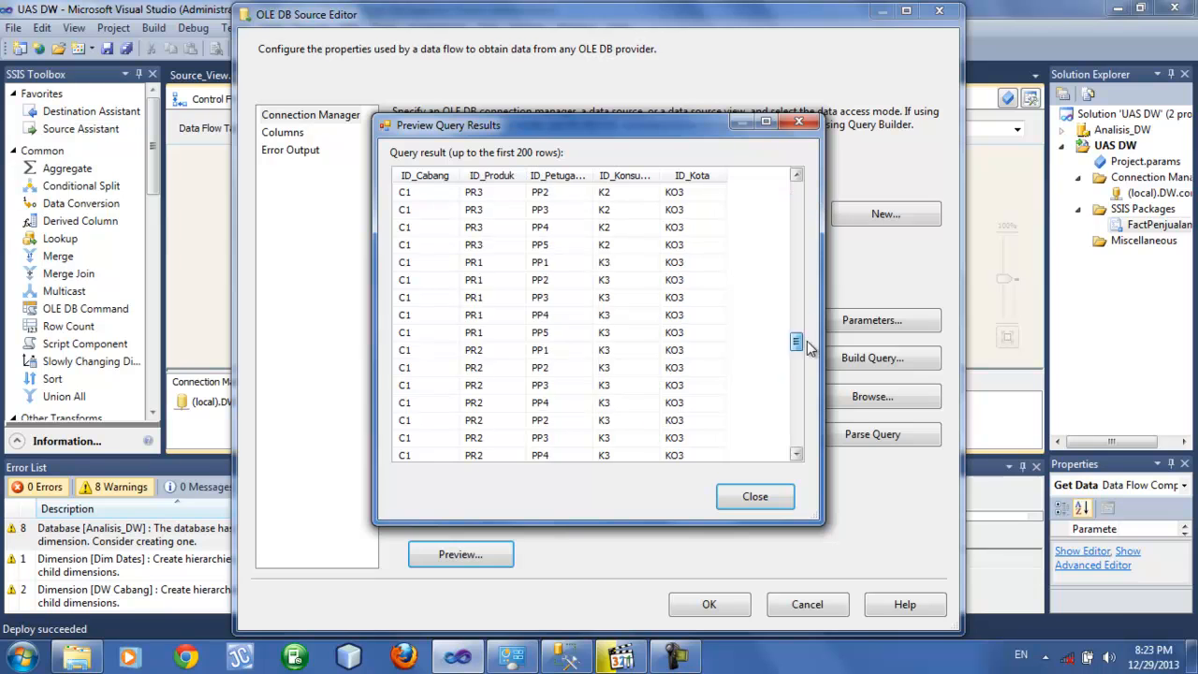
pyautogui.scroll(-1, 754, 495)
pyautogui.click(754, 495)
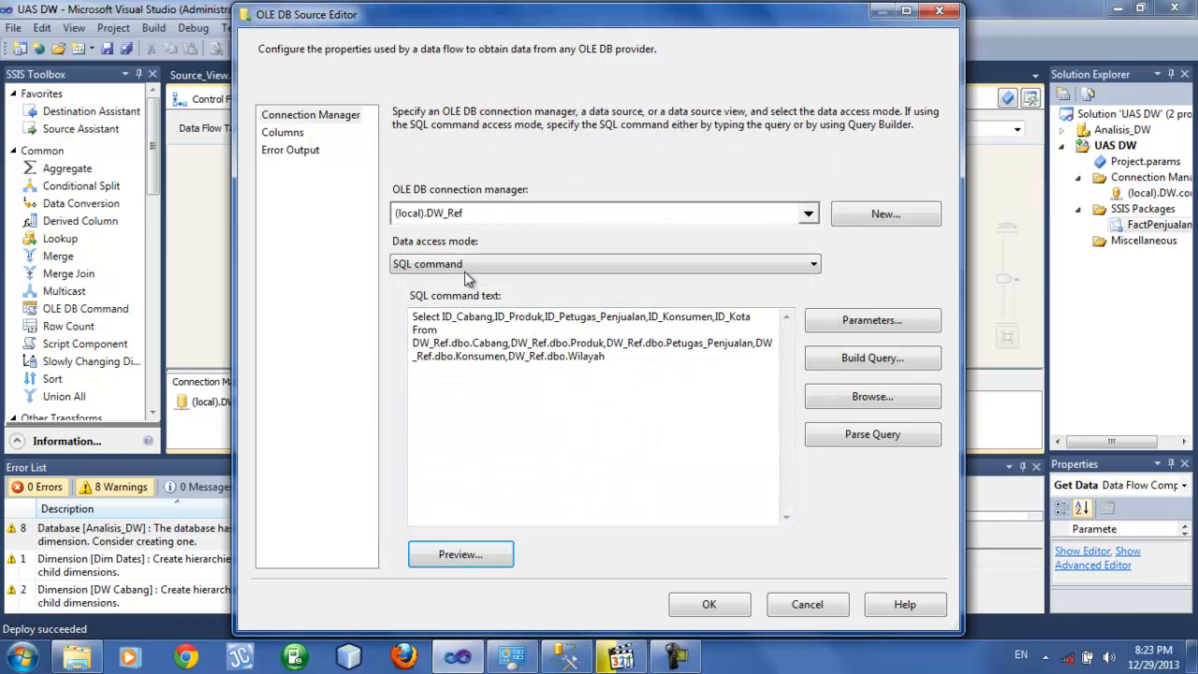
pyautogui.click(286, 132)
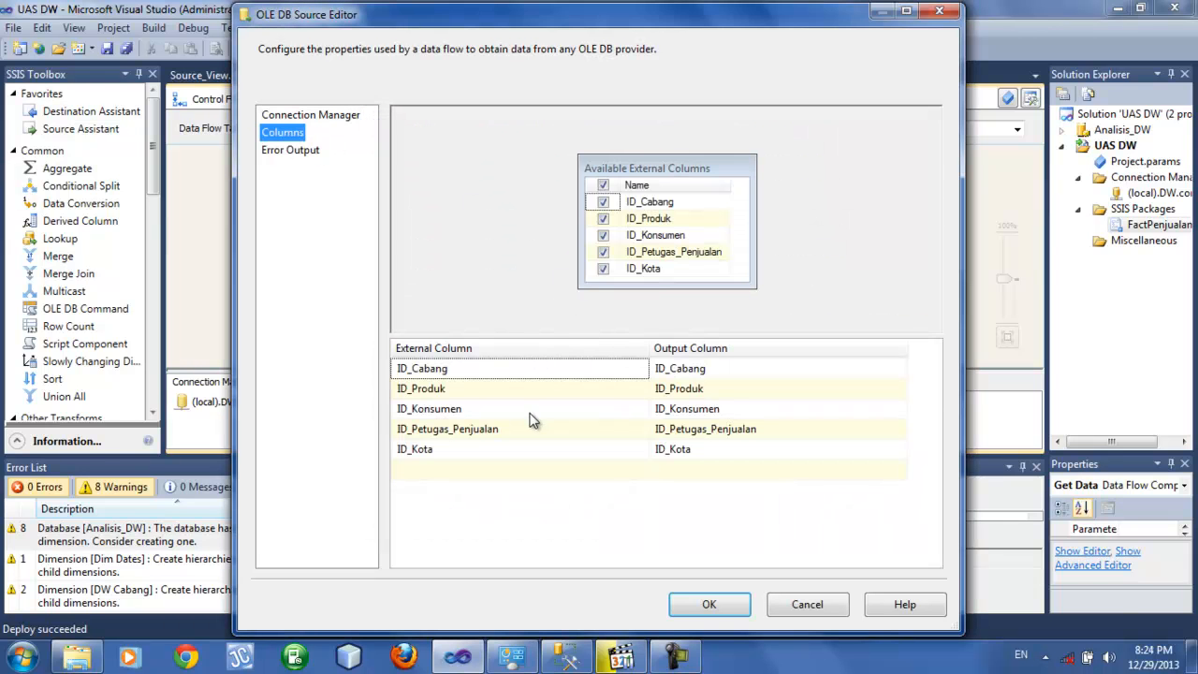
pyautogui.click(709, 604)
# - Review the Fill Fact Table destination's connection, target table and column mappings
pyautogui.click(522, 335)
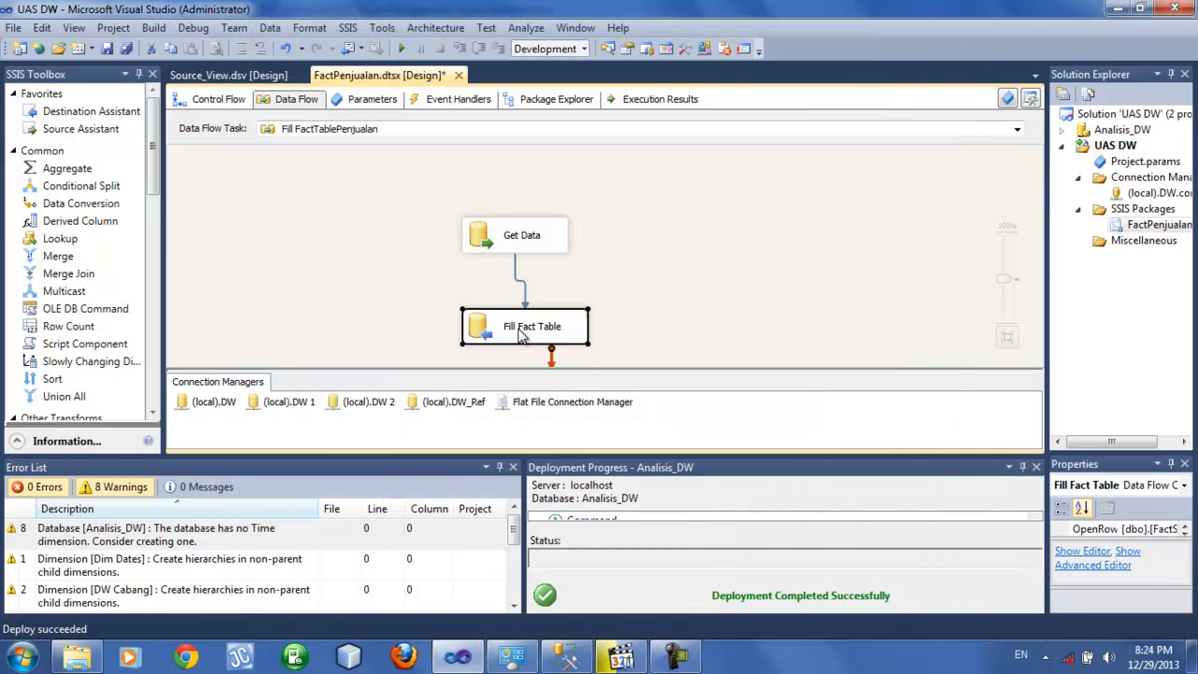
pyautogui.doubleClick(521, 335)
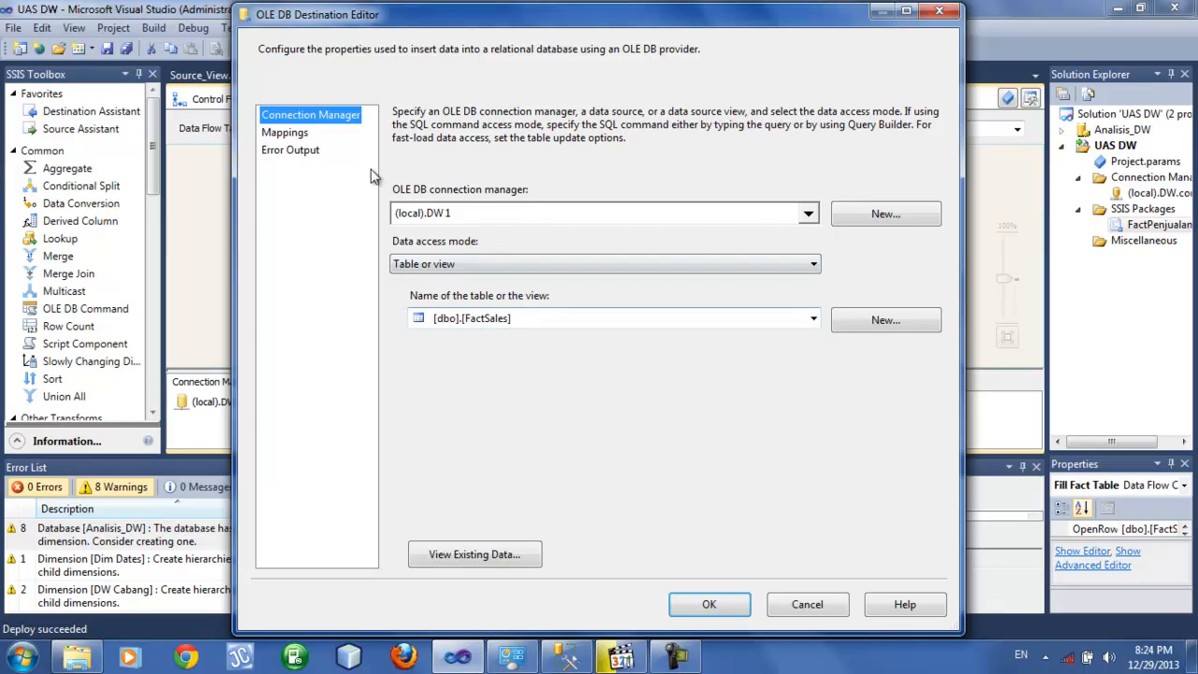
pyautogui.click(292, 136)
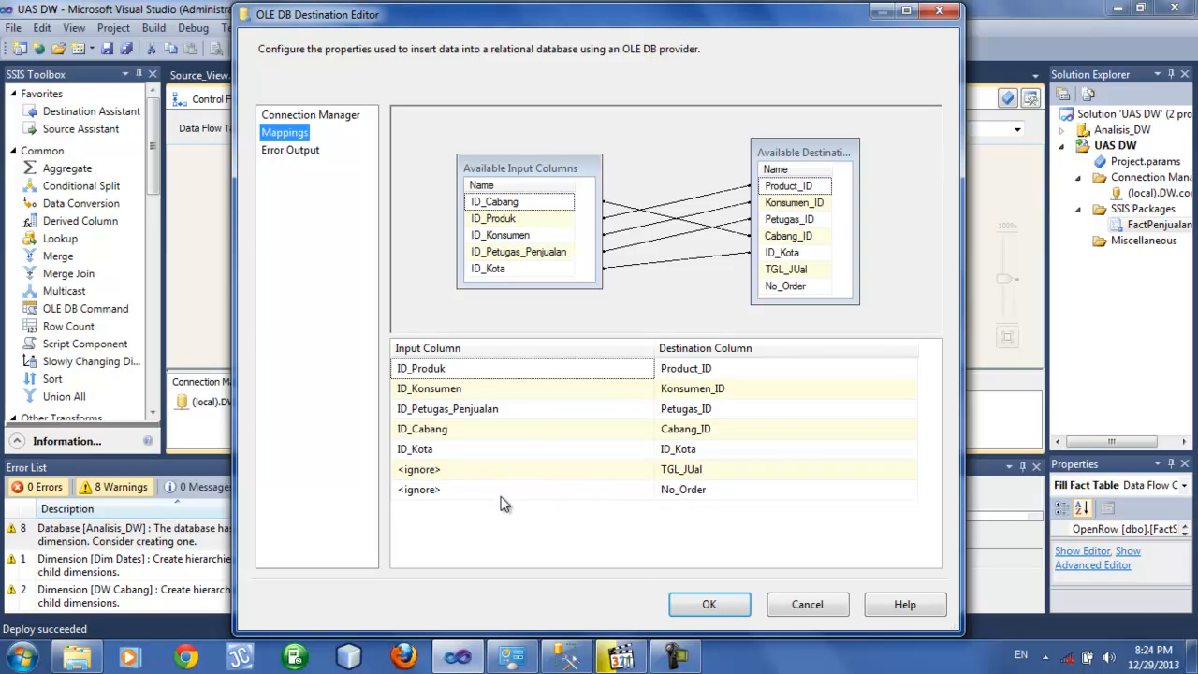
pyautogui.click(709, 604)
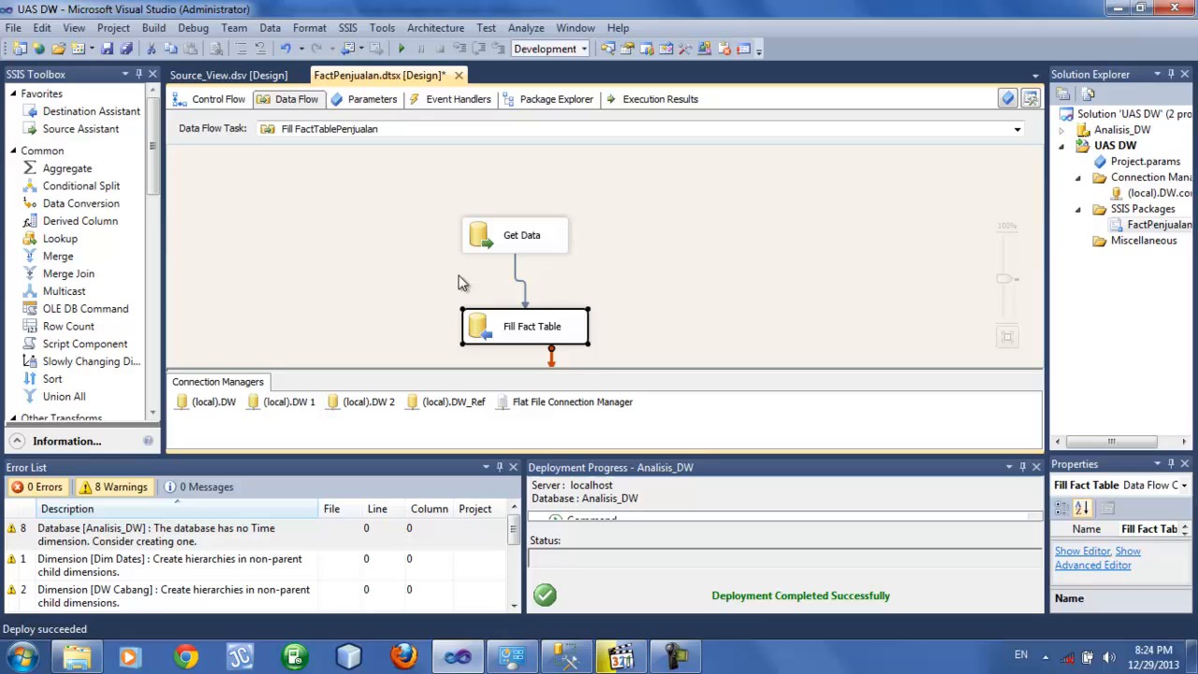
# - Return to the control flow and review the Fill FK task's SQL statement that adds the FactSales foreign key constraints, leaving it unedited
pyautogui.click(219, 99)
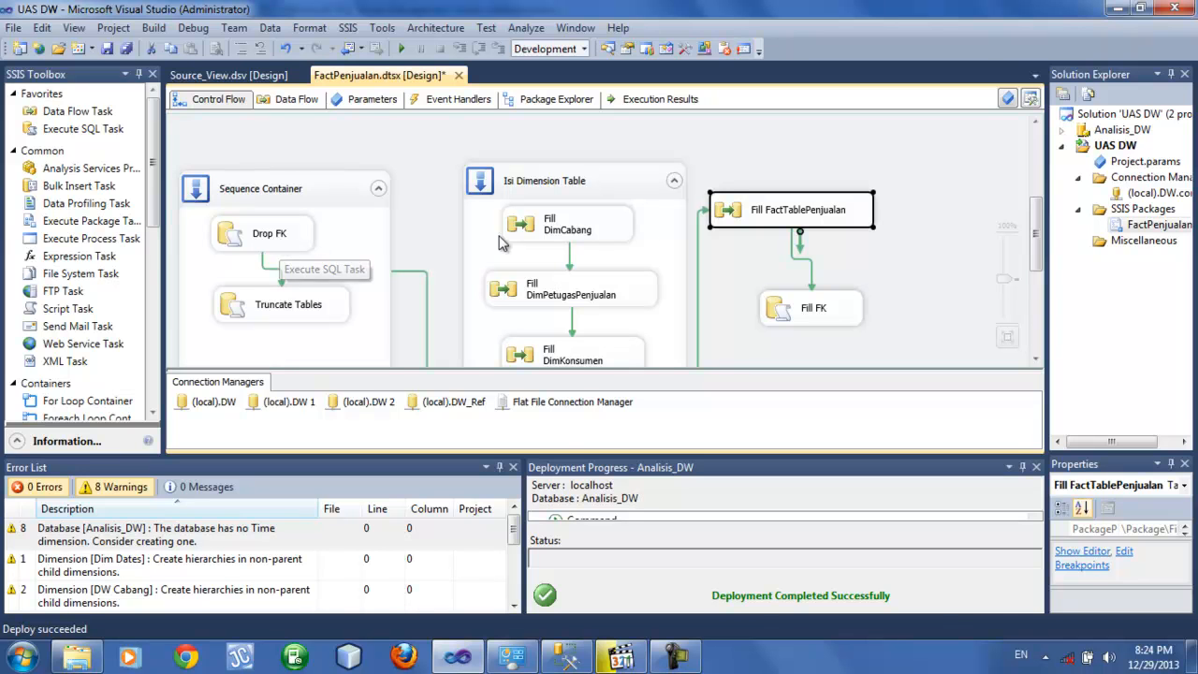
pyautogui.doubleClick(818, 310)
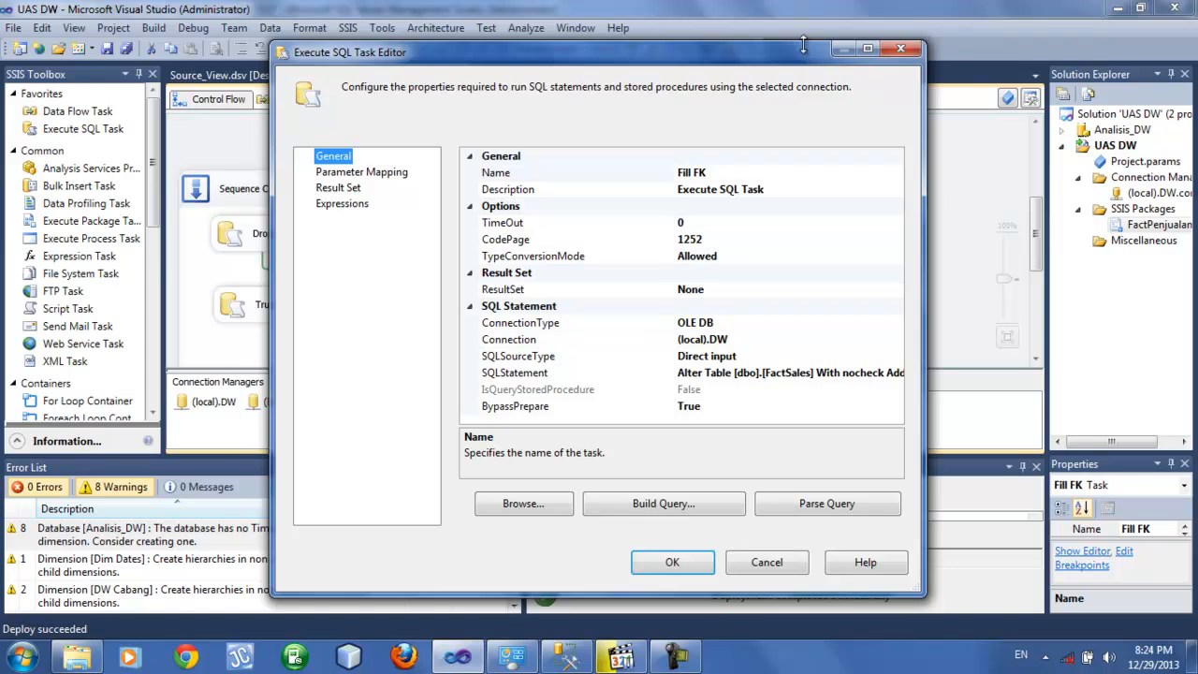
pyautogui.moveTo(803, 45); pyautogui.dragTo(567, 49)
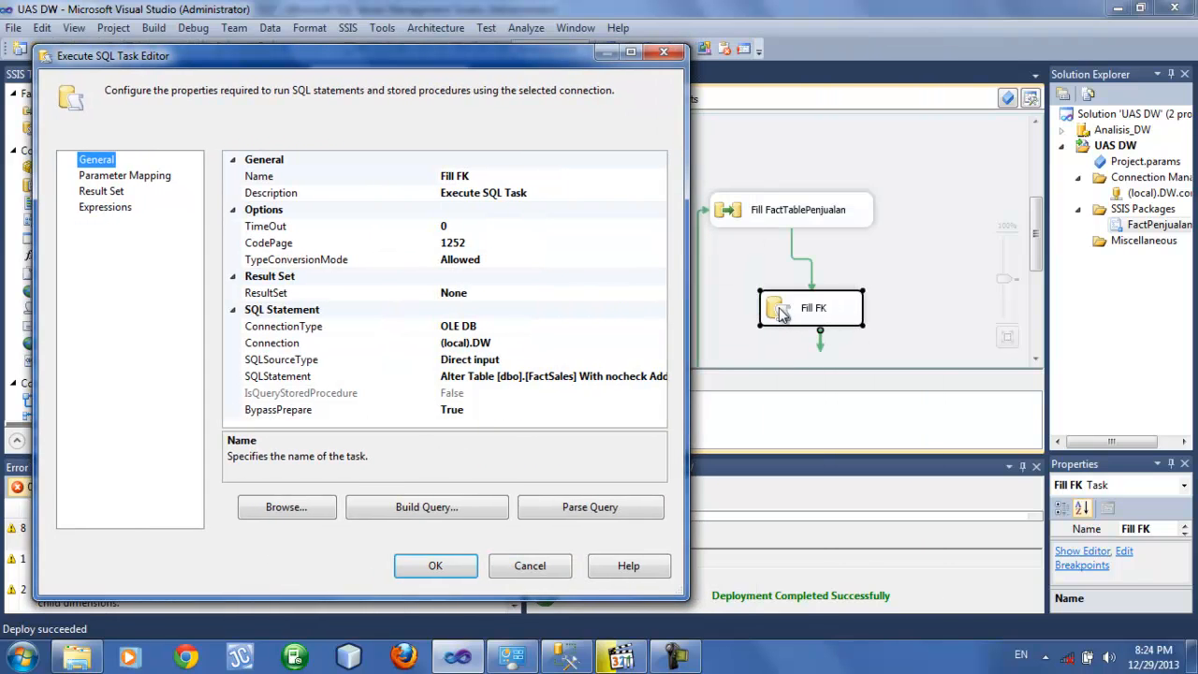
pyautogui.click(449, 376)
pyautogui.click(660, 376)
pyautogui.click(419, 309)
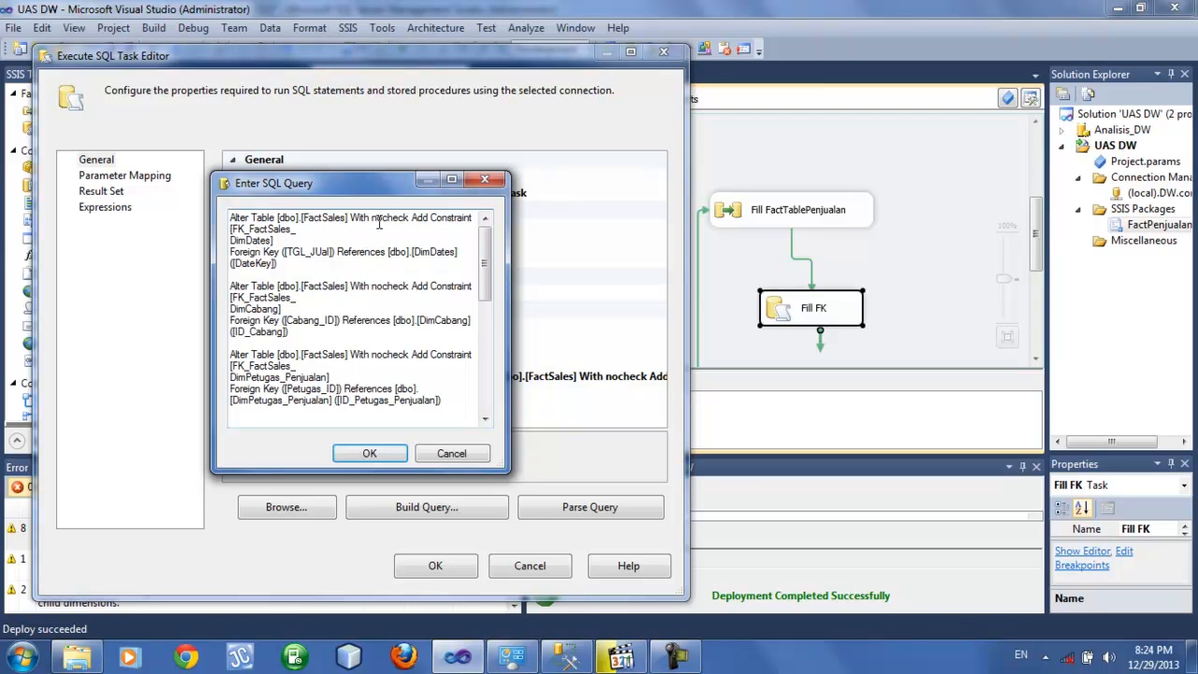
pyautogui.moveTo(264, 228); pyautogui.dragTo(228, 229)
pyautogui.click(263, 234)
pyautogui.click(272, 240)
pyautogui.click(453, 454)
pyautogui.click(532, 566)
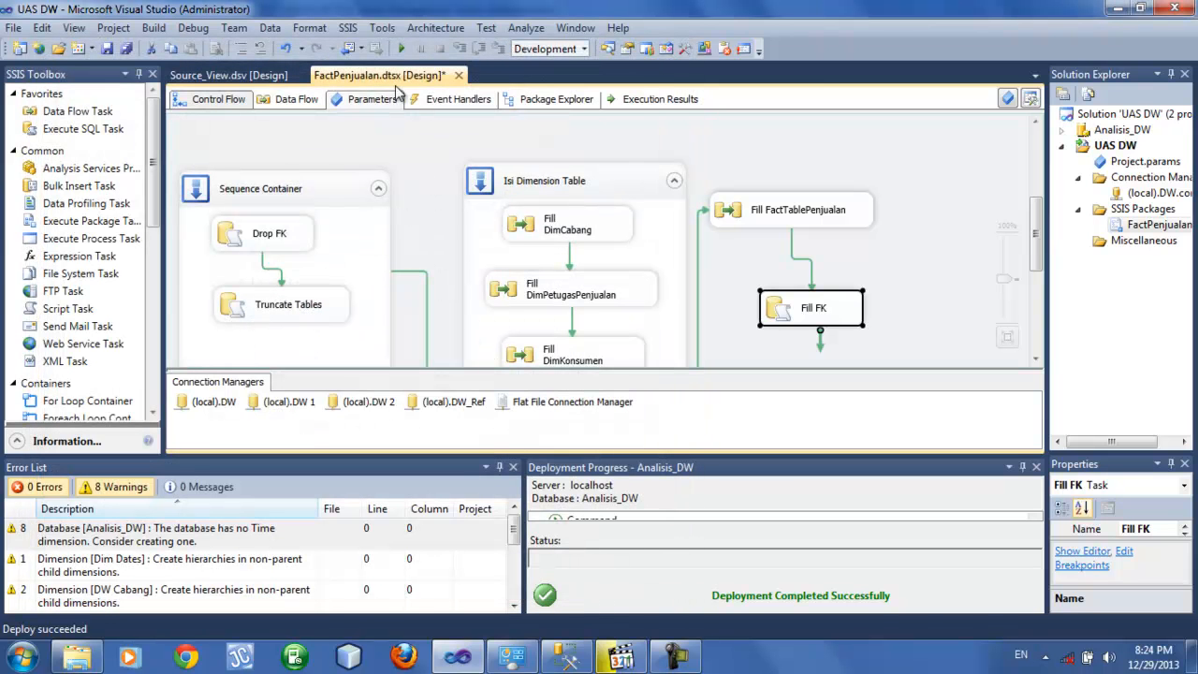
# - Run the FactPenjualan package, check the execution status of all its tasks, and stop debugging
pyautogui.click(401, 48)
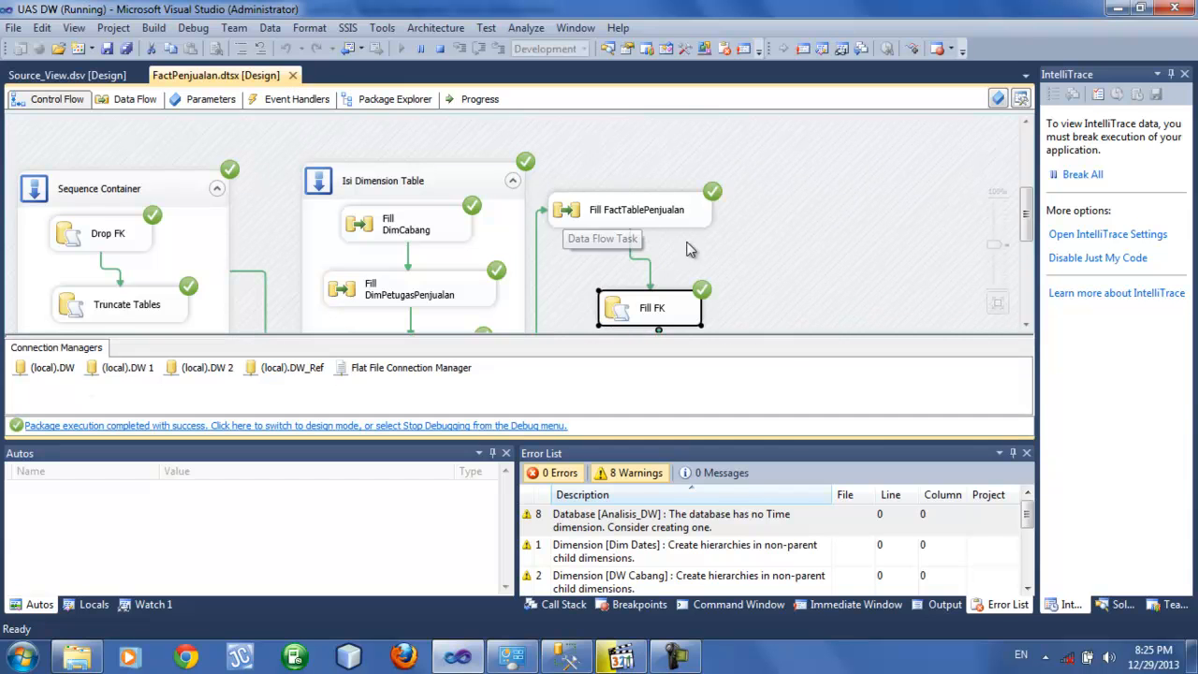
pyautogui.click(240, 216)
pyautogui.scroll(-1, 234, 216)
pyautogui.scroll(-5, 243, 222)
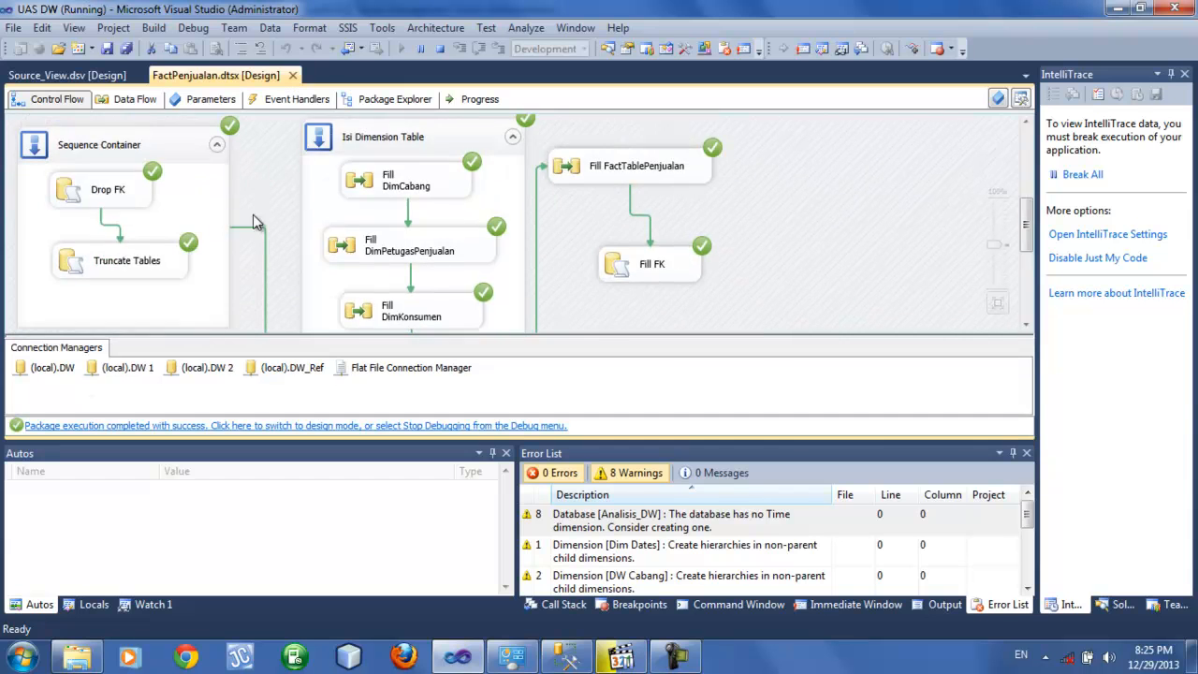
pyautogui.scroll(6, 507, 200)
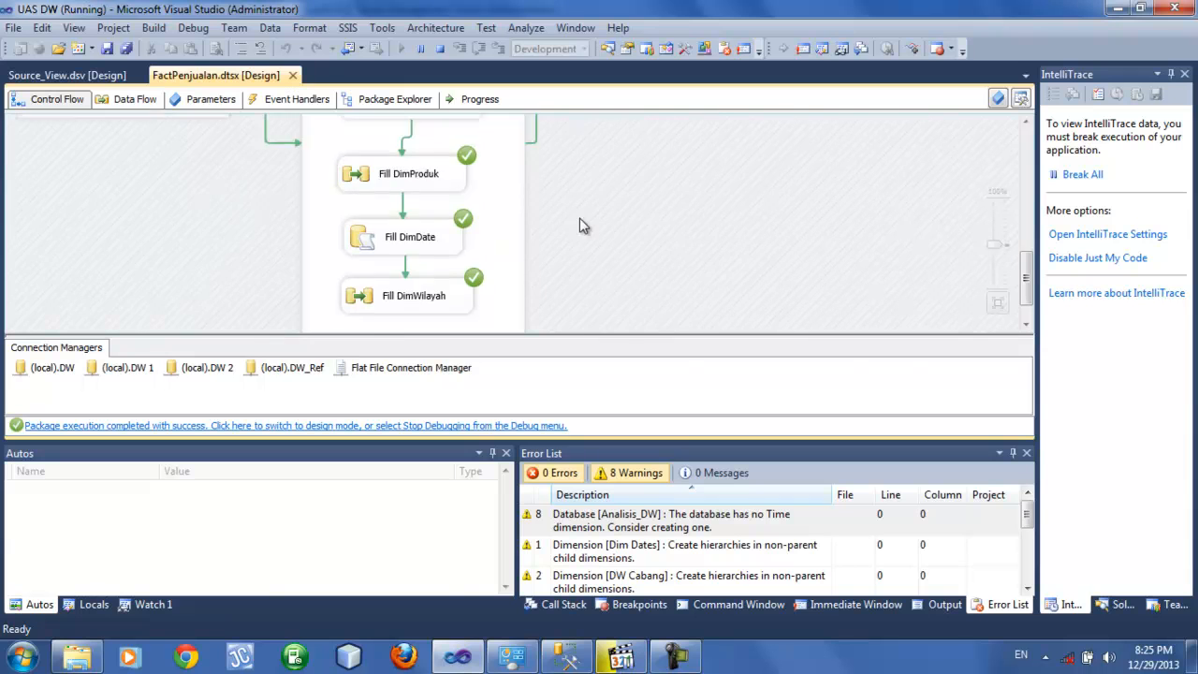
pyautogui.scroll(1, 709, 274)
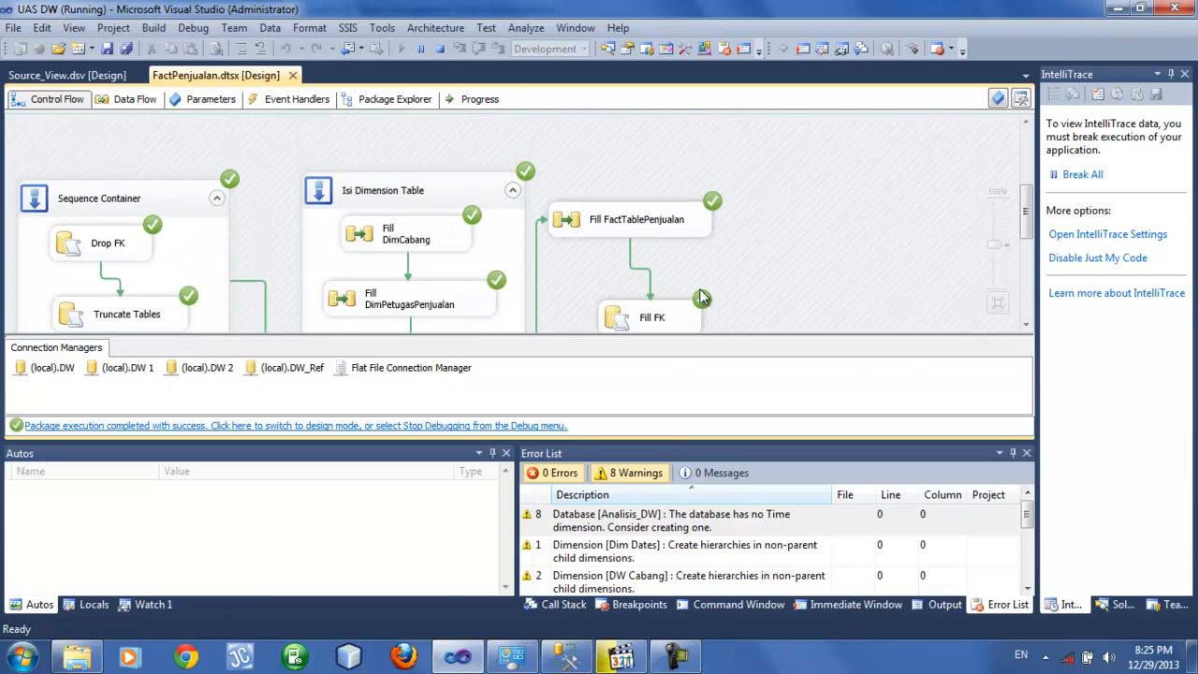
pyautogui.click(446, 58)
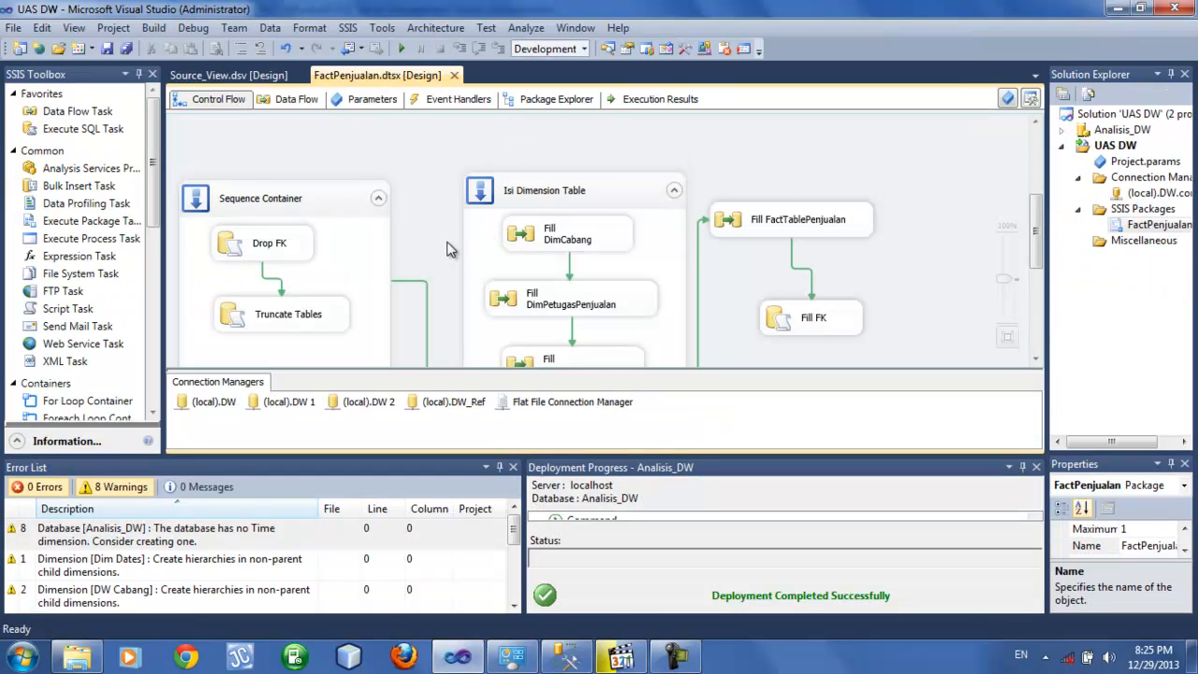
pyautogui.scroll(-3, 569, 230)
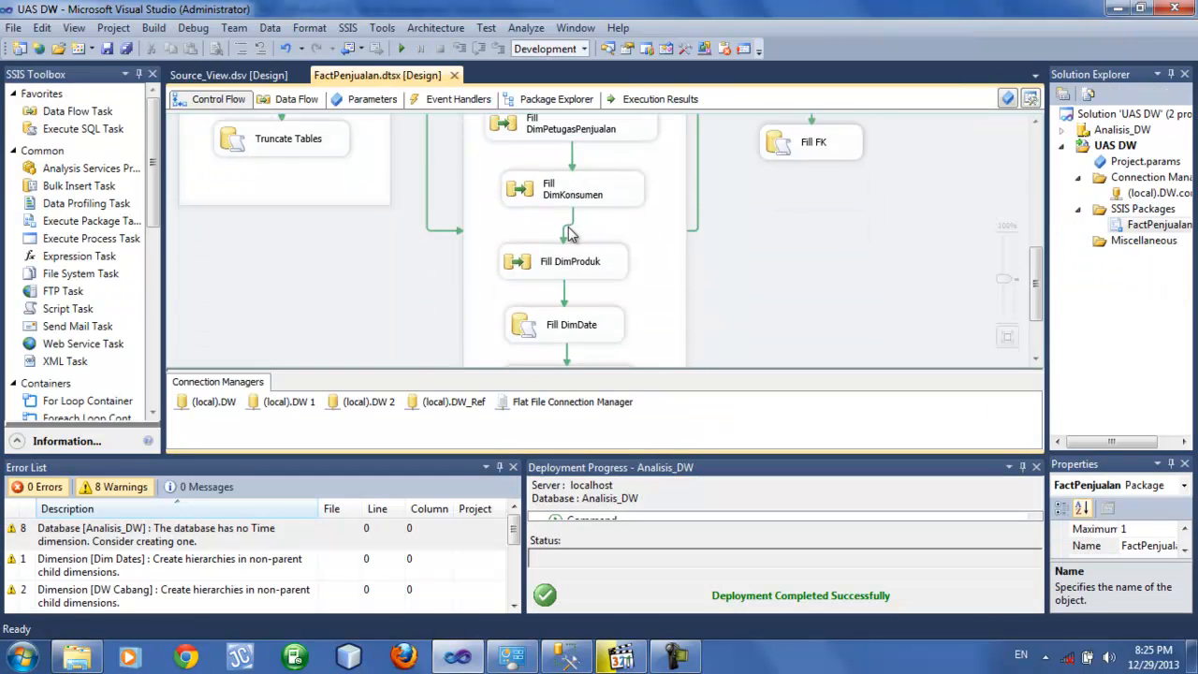
pyautogui.scroll(-2, 571, 232)
pyautogui.scroll(5, 789, 296)
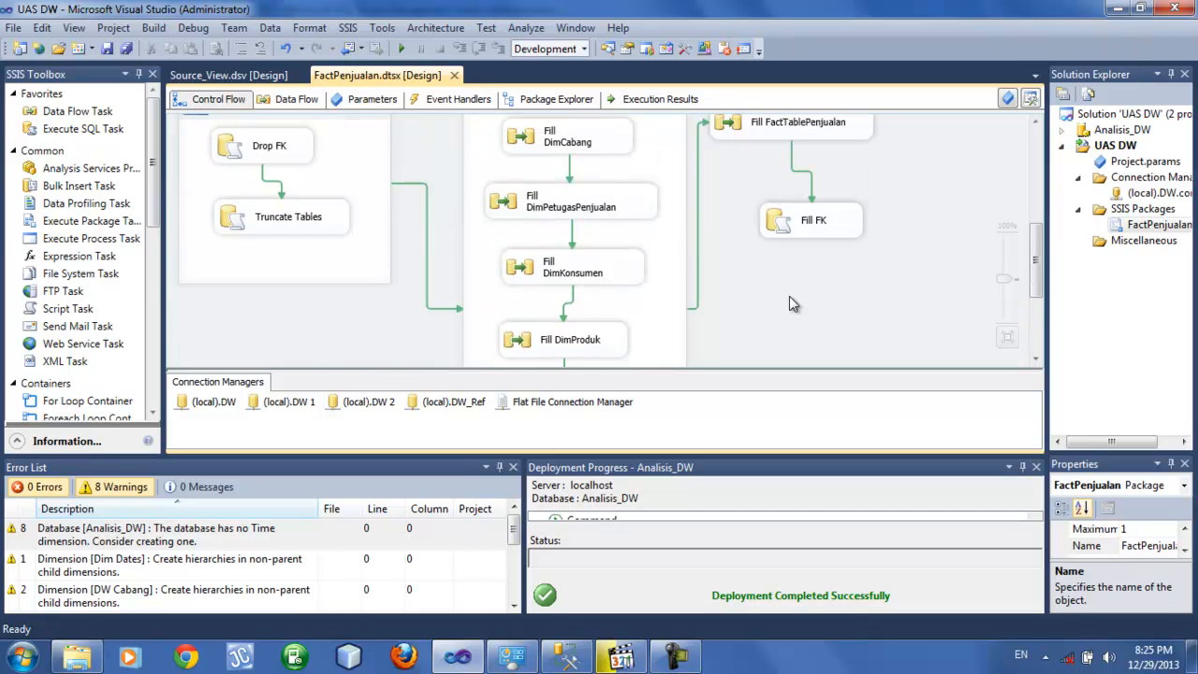
# - Switch to SQL Server Management Studio and execute "select * from FactSales" against the DW database
pyautogui.click(570, 663)
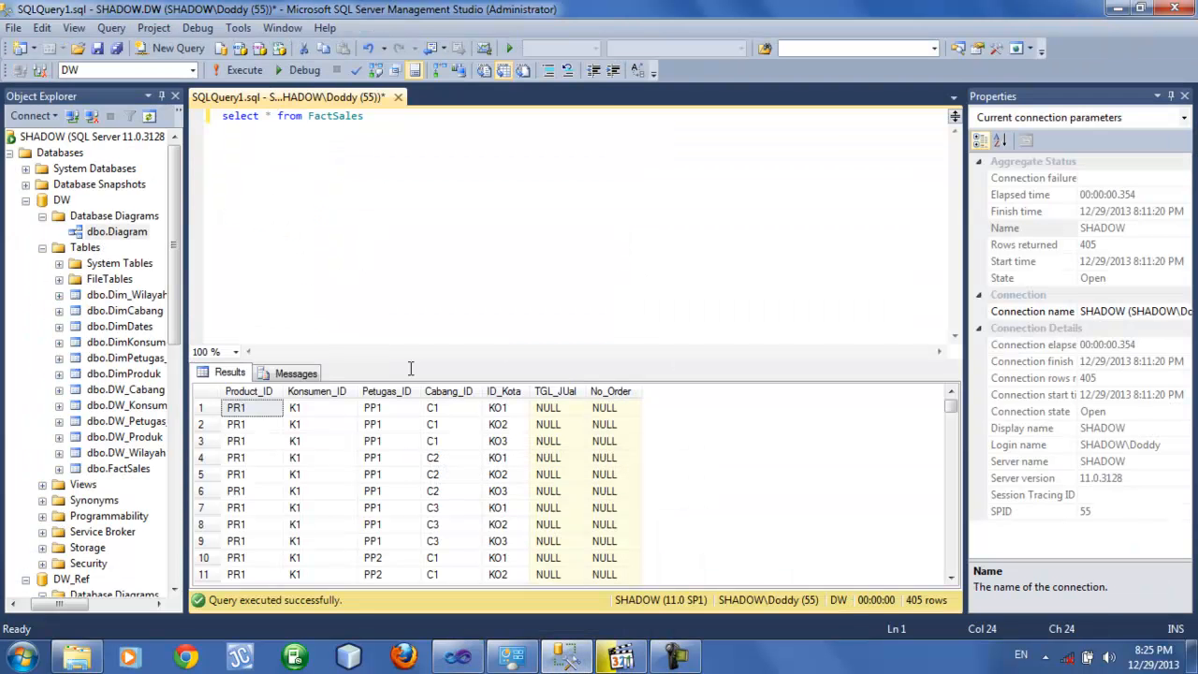
pyautogui.moveTo(393, 124); pyautogui.dragTo(206, 122)
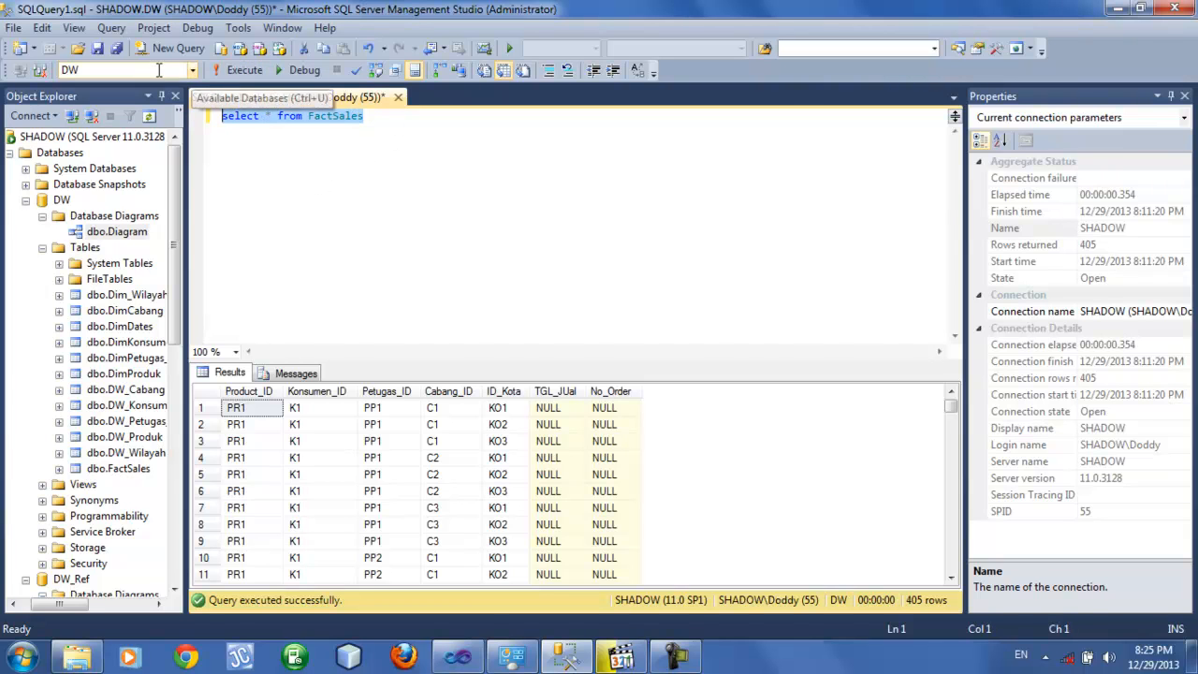
pyautogui.doubleClick(193, 74)
pyautogui.click(321, 141)
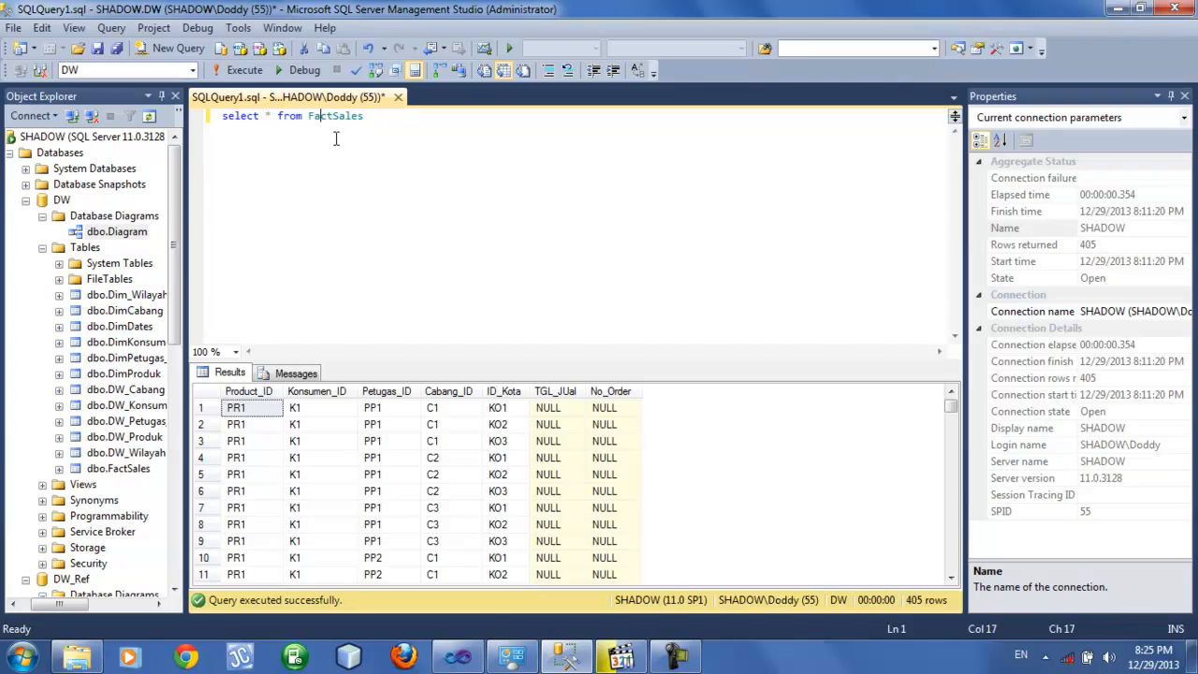
pyautogui.moveTo(389, 122); pyautogui.dragTo(207, 119)
pyautogui.click(242, 70)
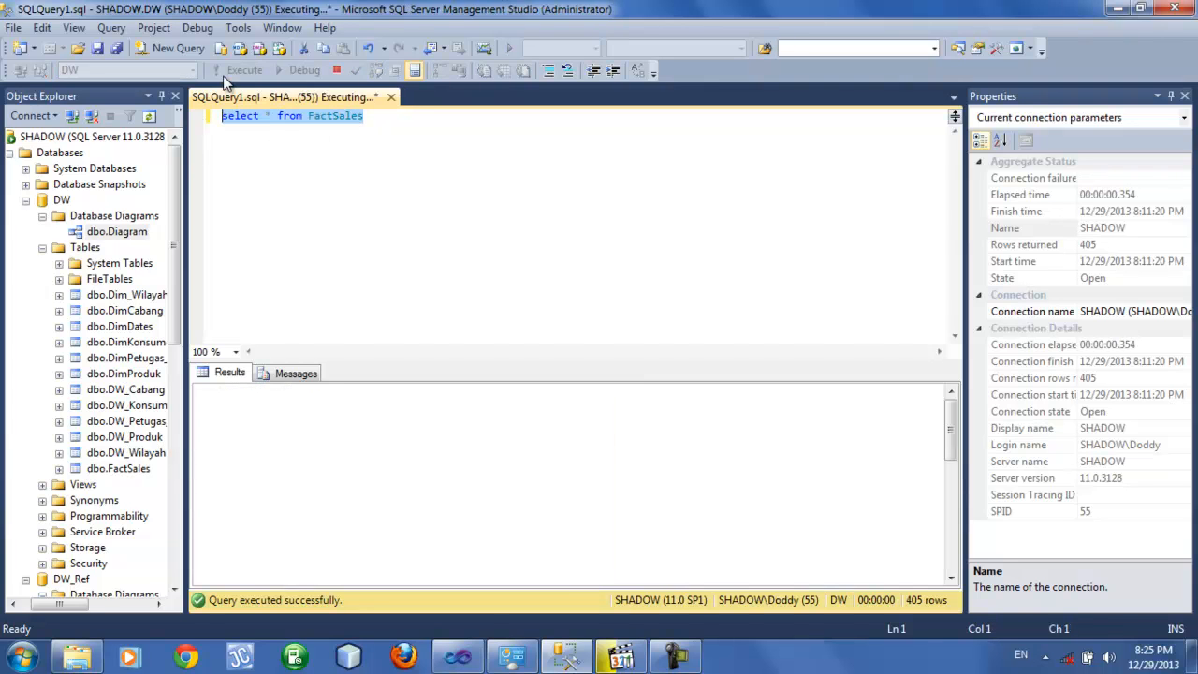
pyautogui.press('End')
pyautogui.moveTo(951, 408)
pyautogui.mouseDown()
pyautogui.moveTo(951, 563)
pyautogui.moveTo(951, 405)
pyautogui.mouseUp()
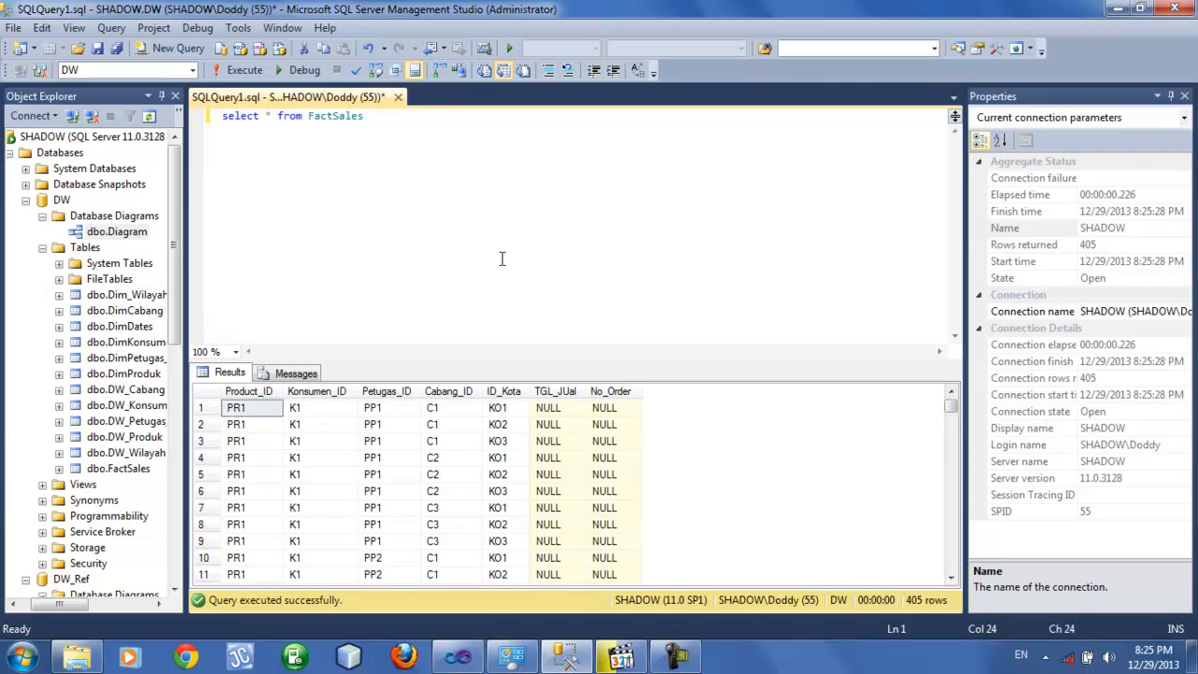
# - Execute the FactSales query again and look through its rows from start to end, then switch back to Visual Studio
pyautogui.moveTo(398, 131); pyautogui.dragTo(227, 127)
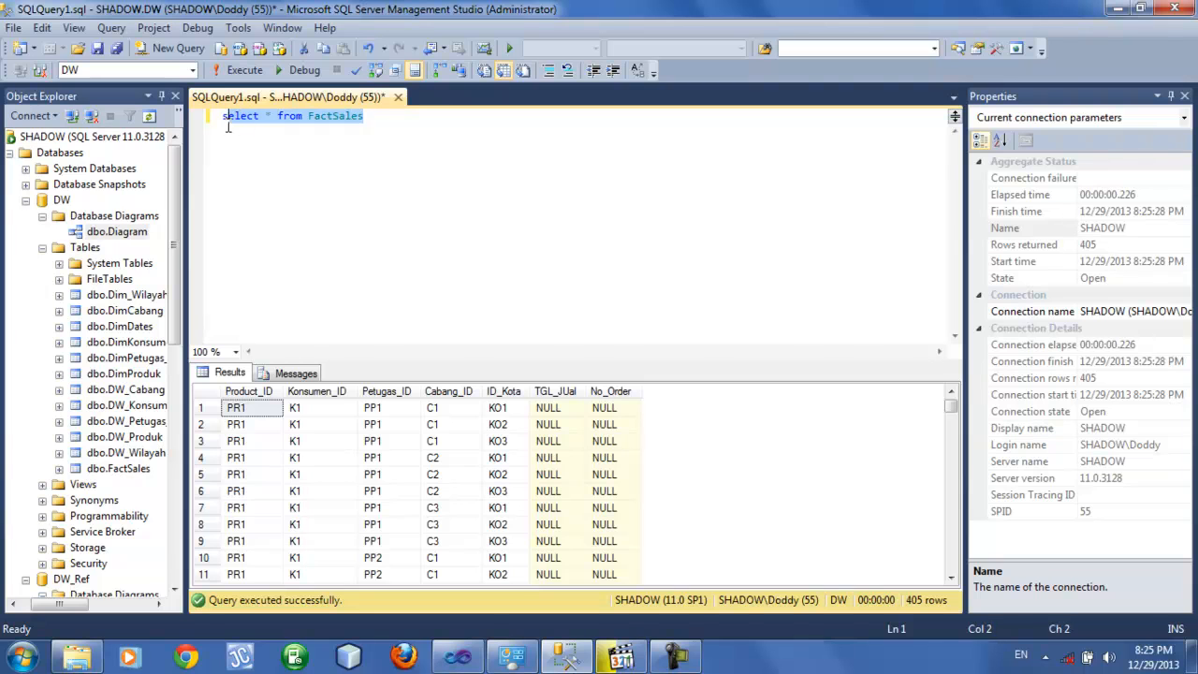
pyautogui.click(284, 187)
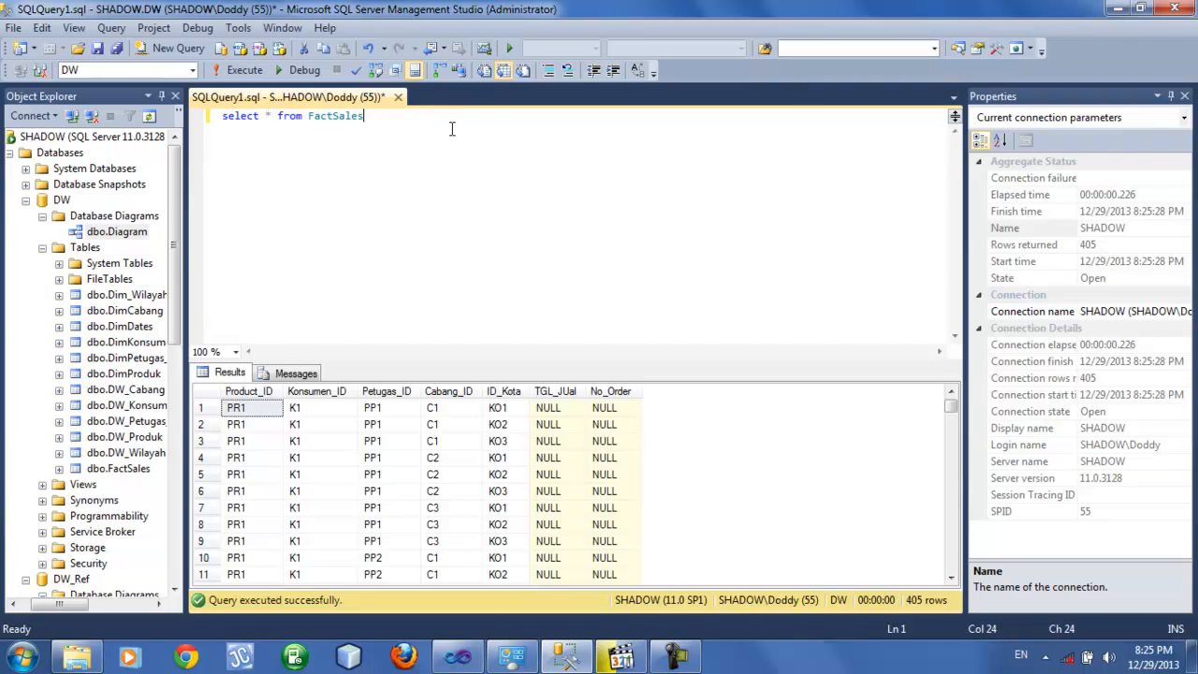
pyautogui.moveTo(451, 128); pyautogui.dragTo(213, 135)
pyautogui.click(236, 69)
pyautogui.click(272, 149)
pyautogui.click(951, 569)
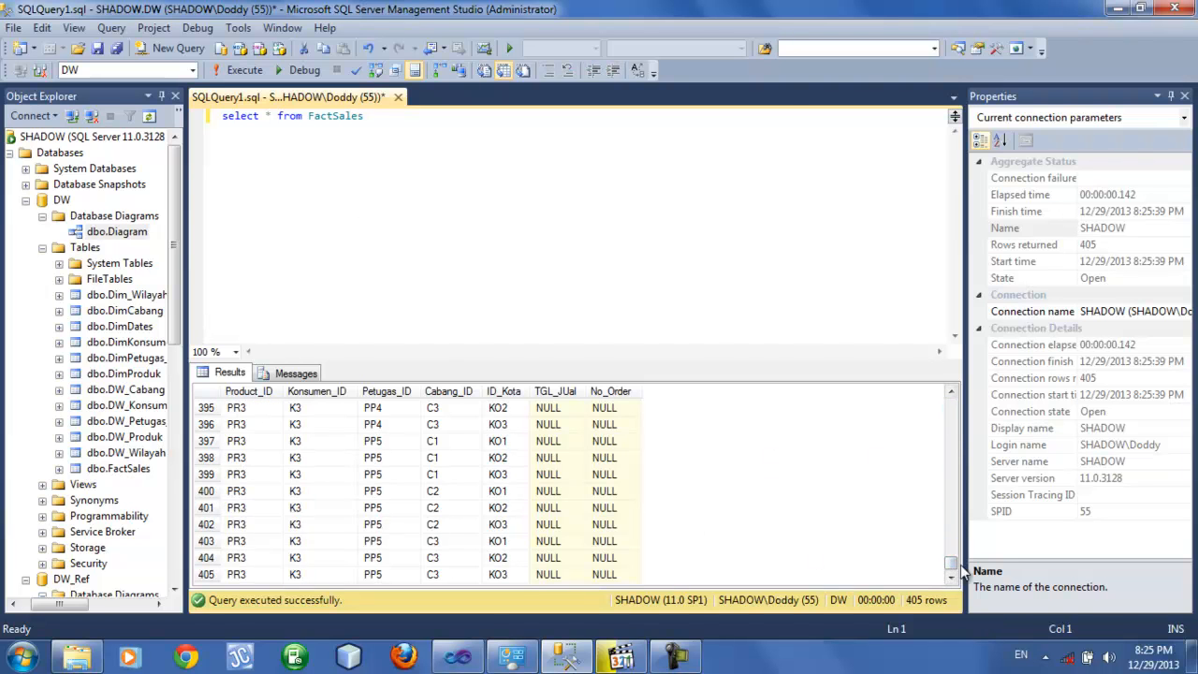
pyautogui.hotkey('ctrl', 'Home')
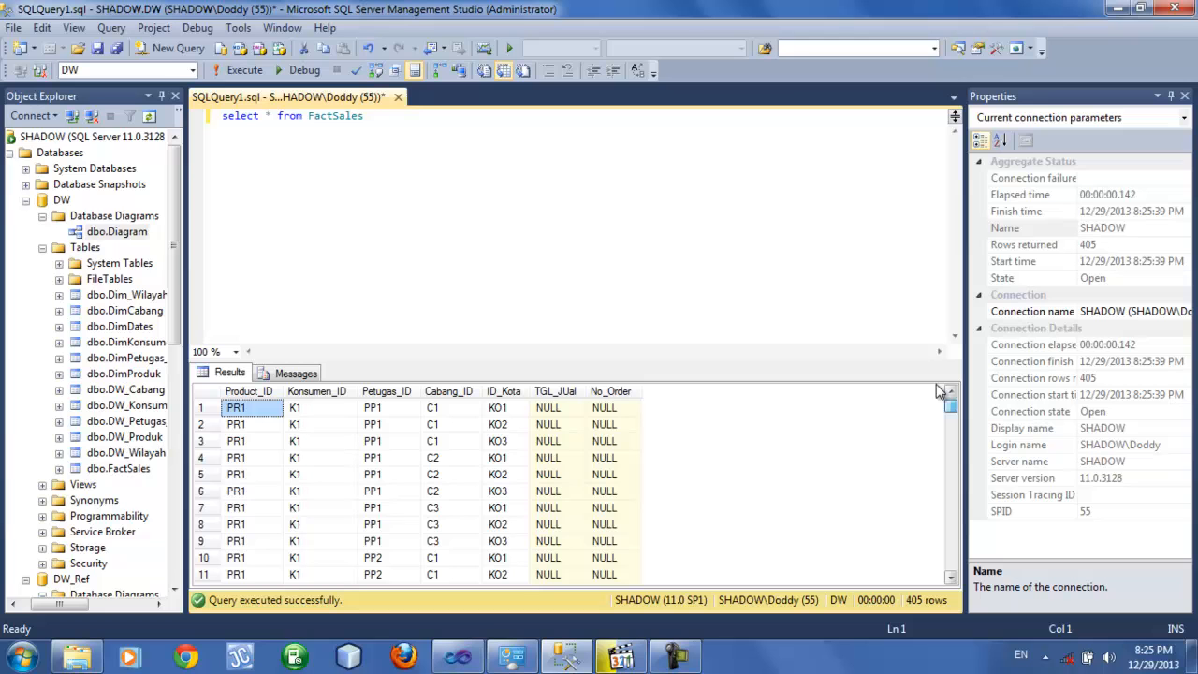
pyautogui.click(289, 262)
pyautogui.moveTo(951, 408)
pyautogui.mouseDown()
pyautogui.moveTo(960, 582)
pyautogui.moveTo(951, 408)
pyautogui.mouseUp()
pyautogui.click(394, 152)
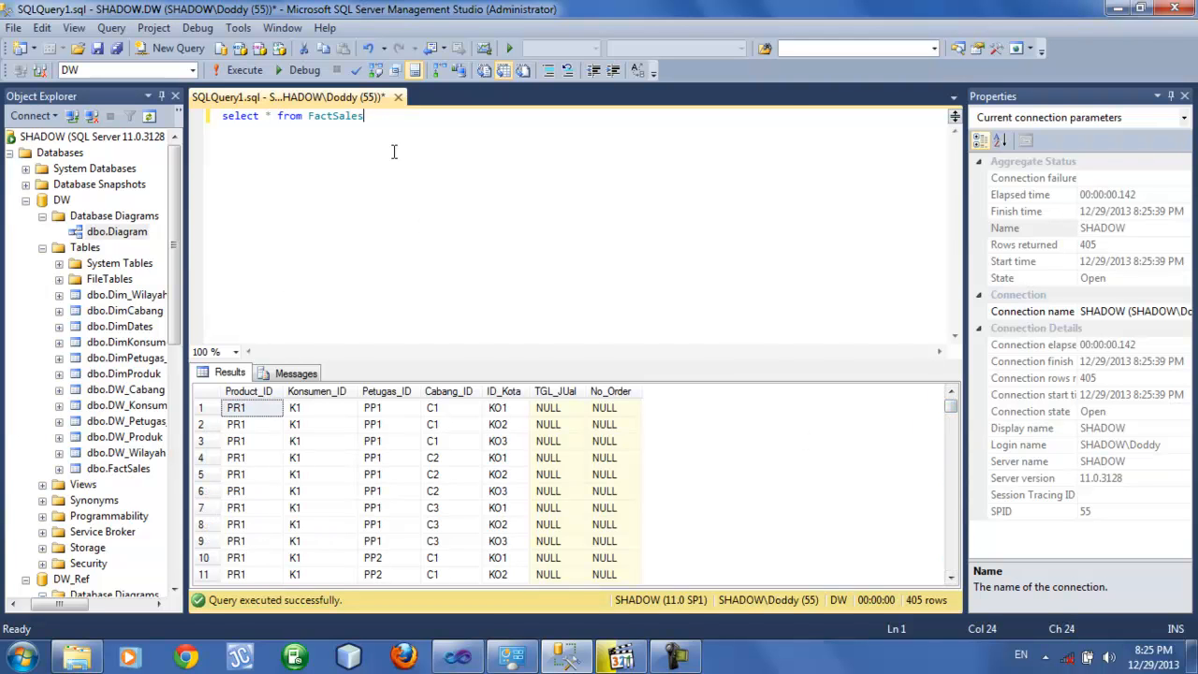
pyautogui.click(458, 657)
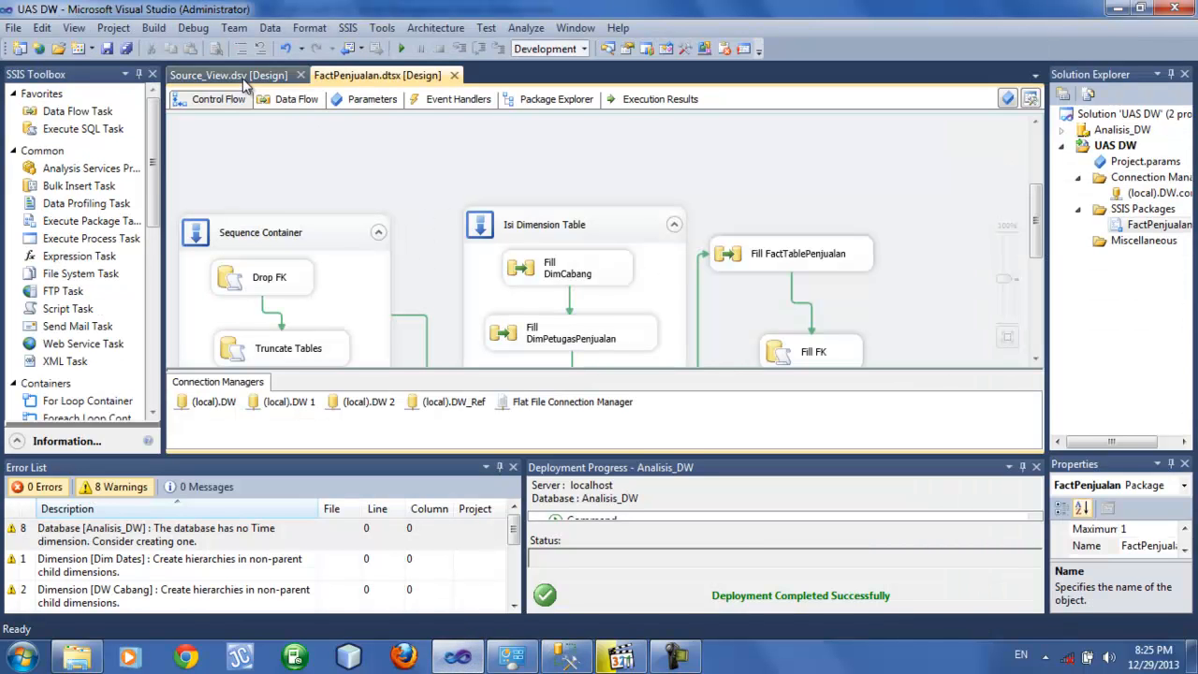
# - Collapse the UAS DW project, expand Analisis_DW, and set Analisis_DW as the startup project
pyautogui.click(1062, 146)
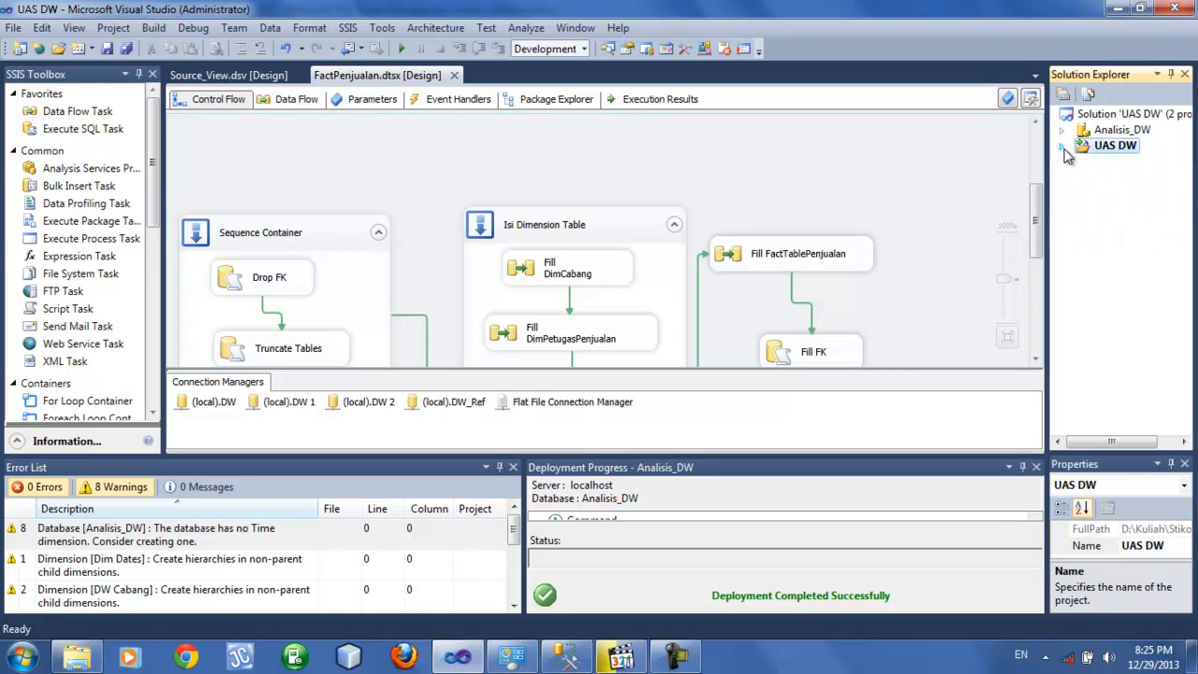
pyautogui.click(1061, 130)
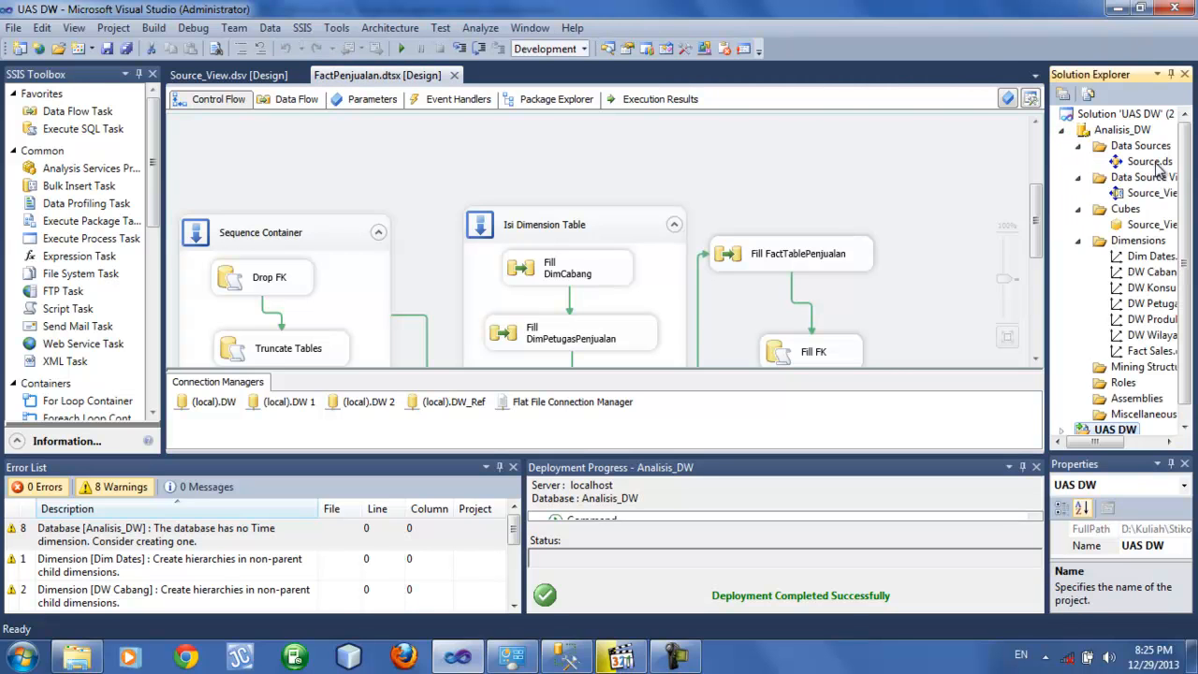
pyautogui.rightClick(1106, 131)
pyautogui.click(932, 378)
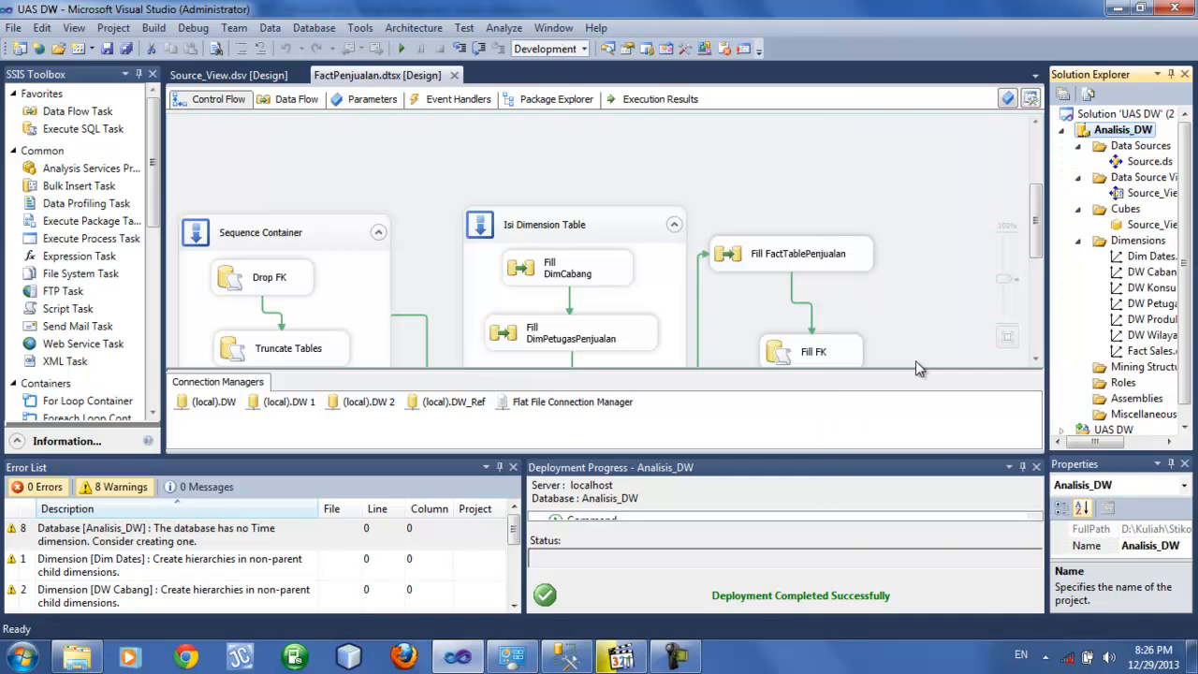
pyautogui.click(917, 231)
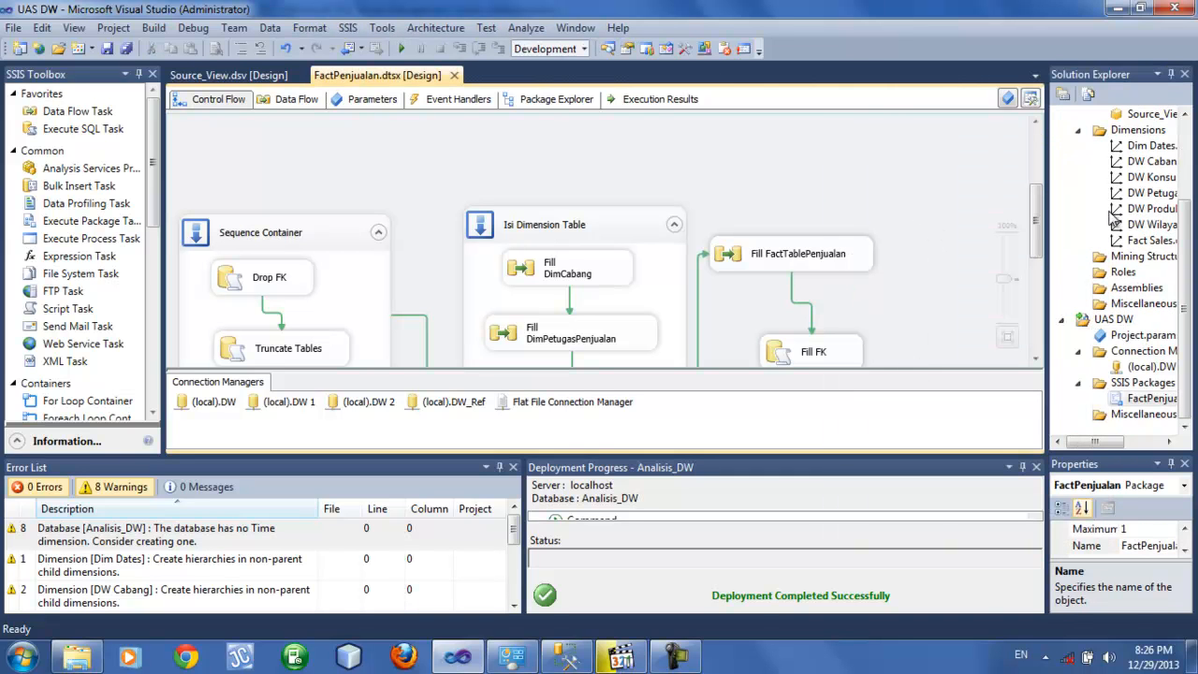
pyautogui.moveTo(1185, 264); pyautogui.dragTo(1186, 156)
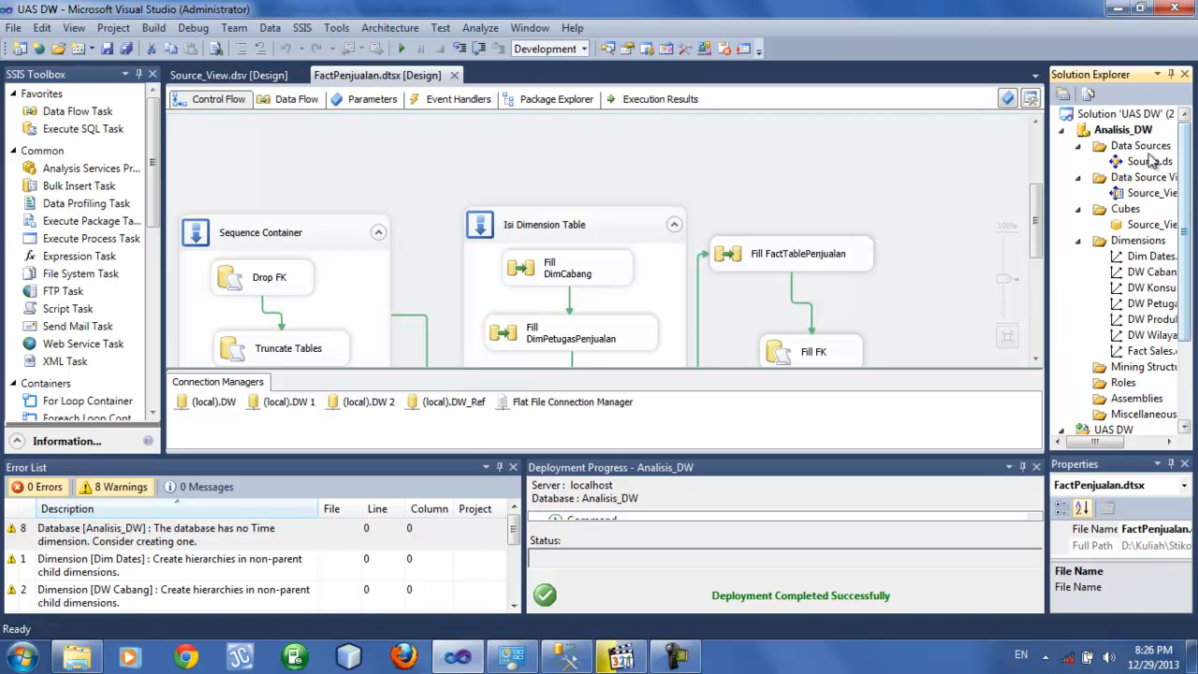
# - Open the Source.ds data source, review its connection to the DW database on (local), and test that connection
pyautogui.click(1150, 163)
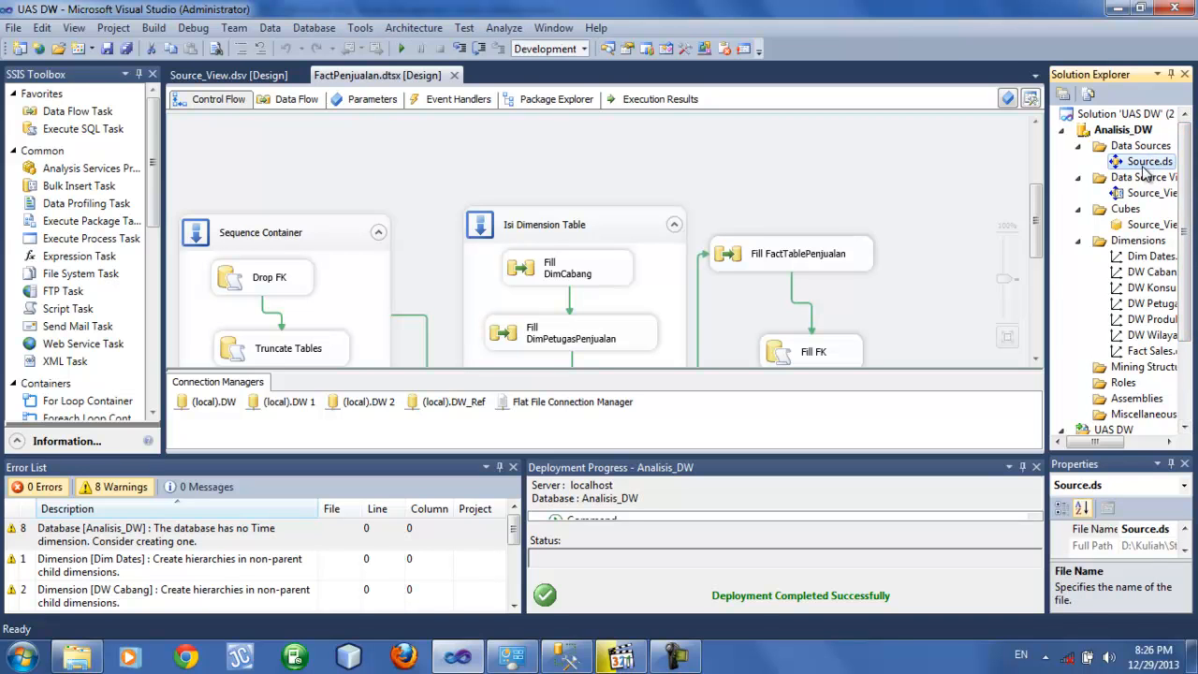
pyautogui.moveTo(1098, 443); pyautogui.dragTo(1109, 448)
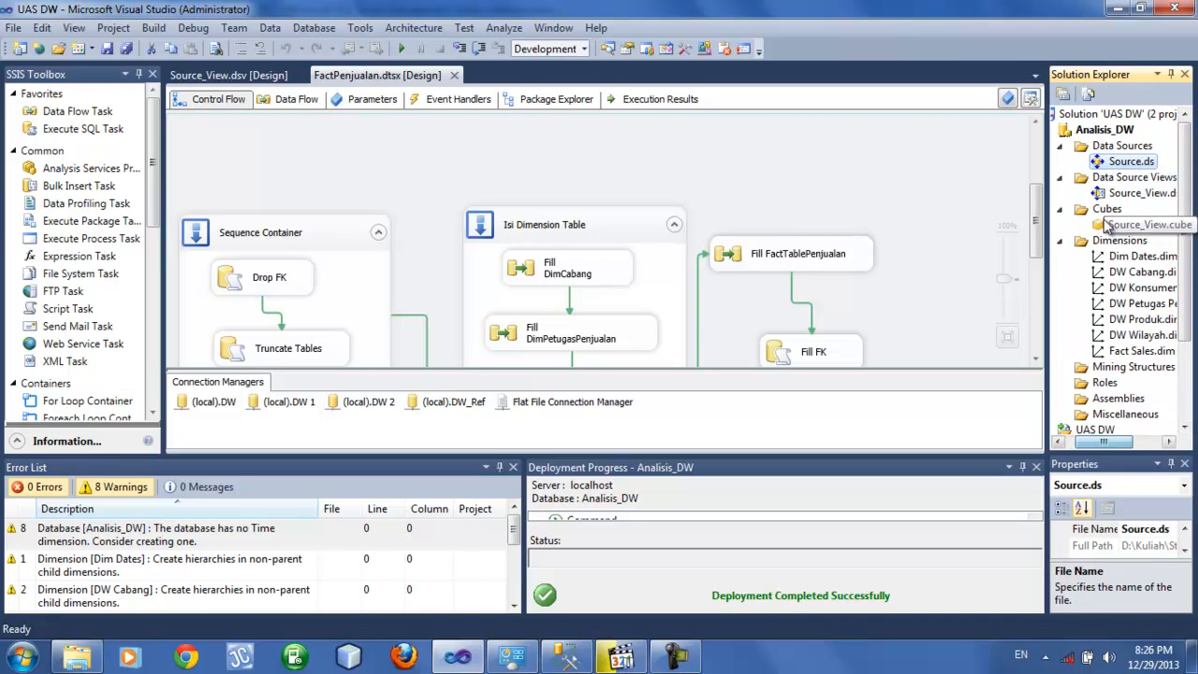
pyautogui.rightClick(1109, 166)
pyautogui.click(1021, 220)
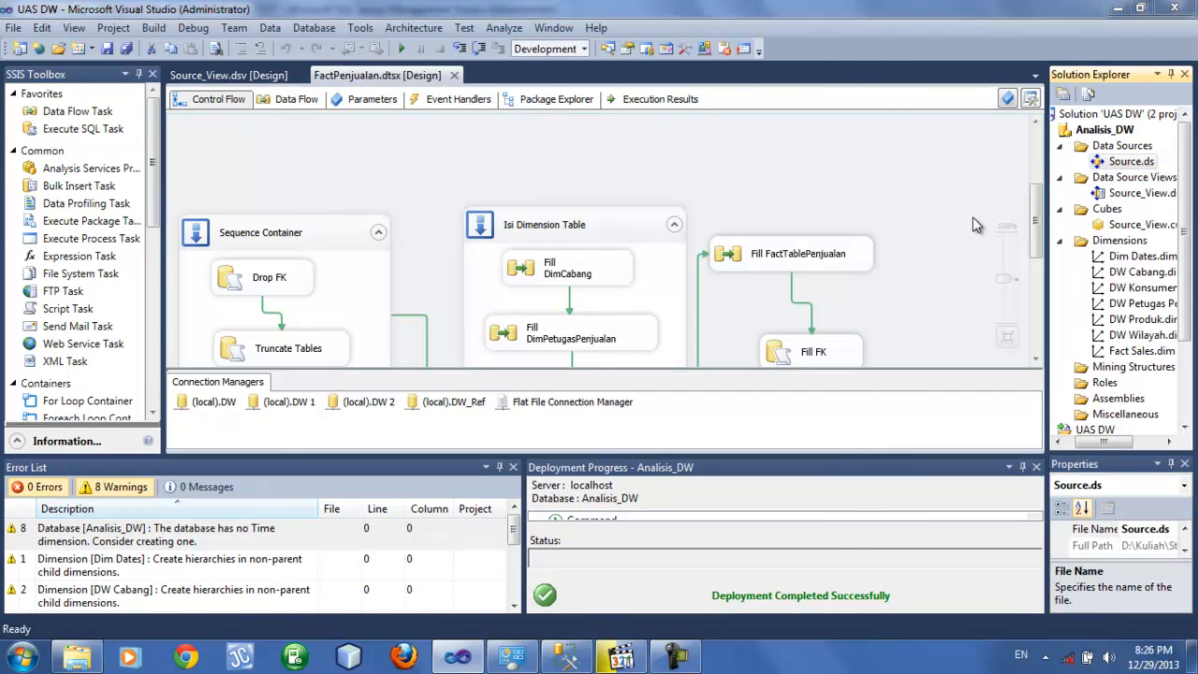
pyautogui.click(748, 190)
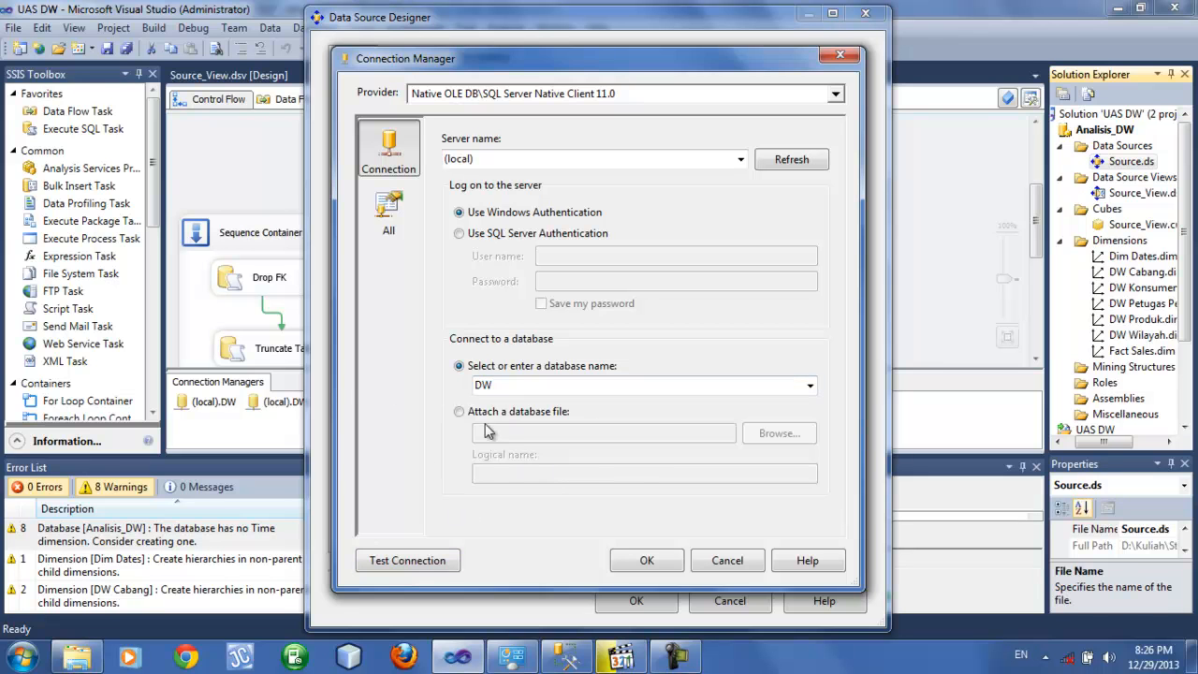
pyautogui.click(429, 563)
pyautogui.click(848, 353)
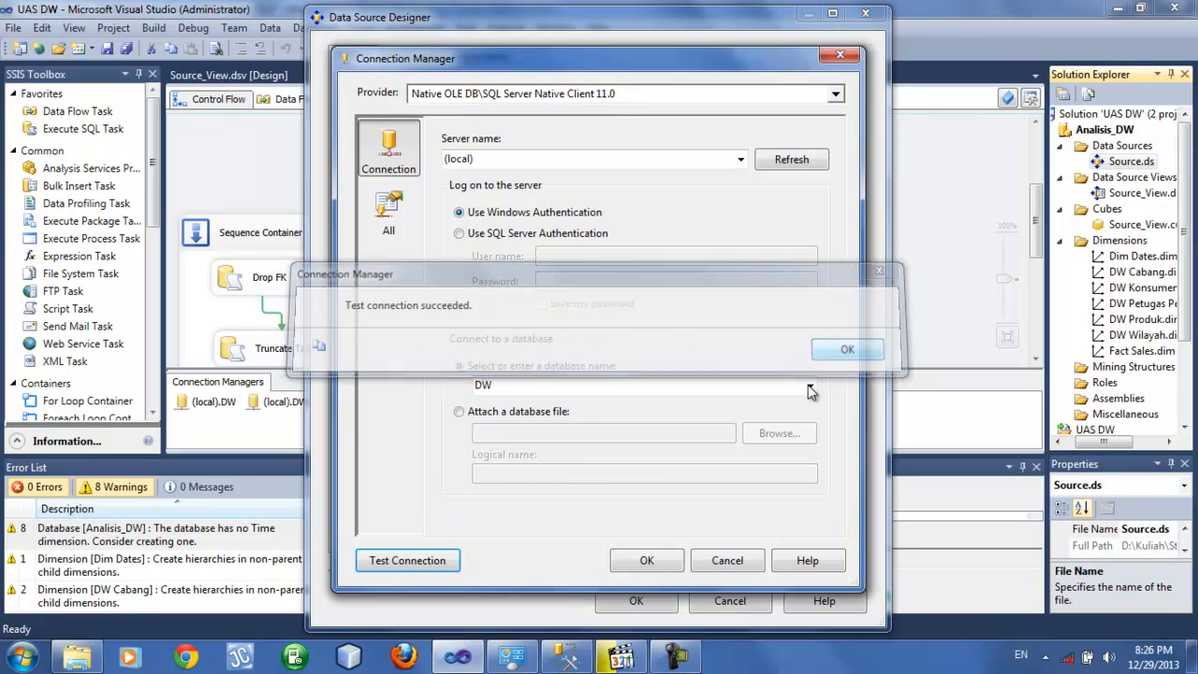
pyautogui.click(646, 562)
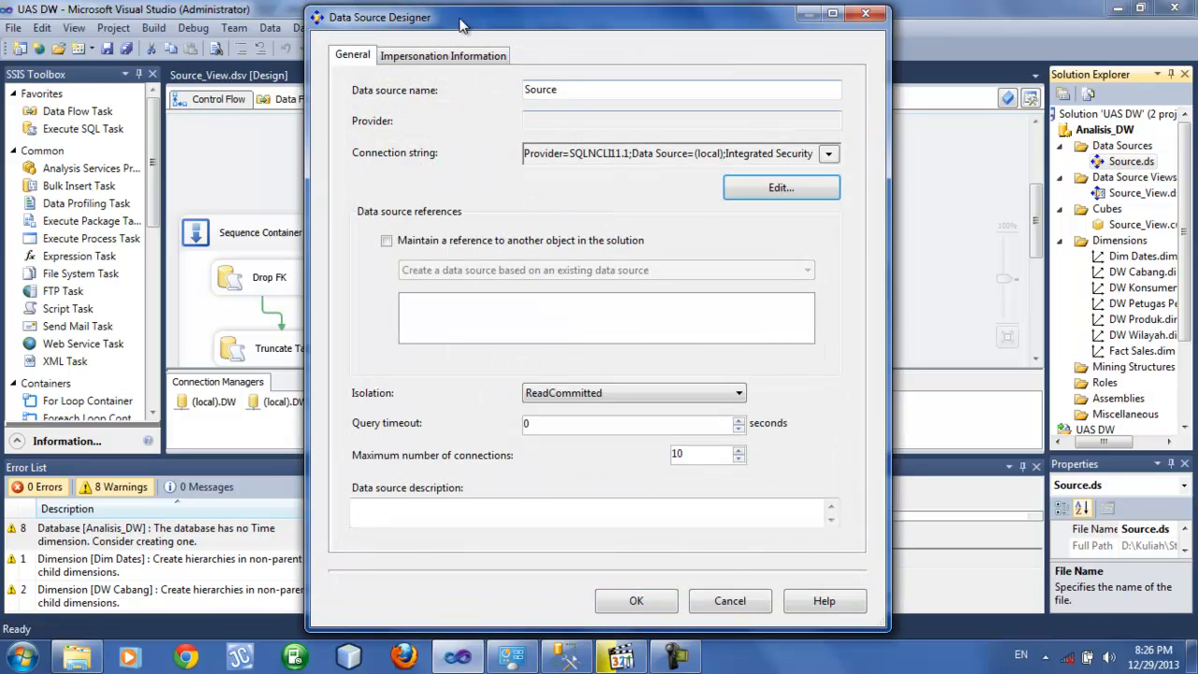
# - Review the data source's impersonation settings for a specific Windows user name and password, and leave the designer without saving
pyautogui.click(437, 58)
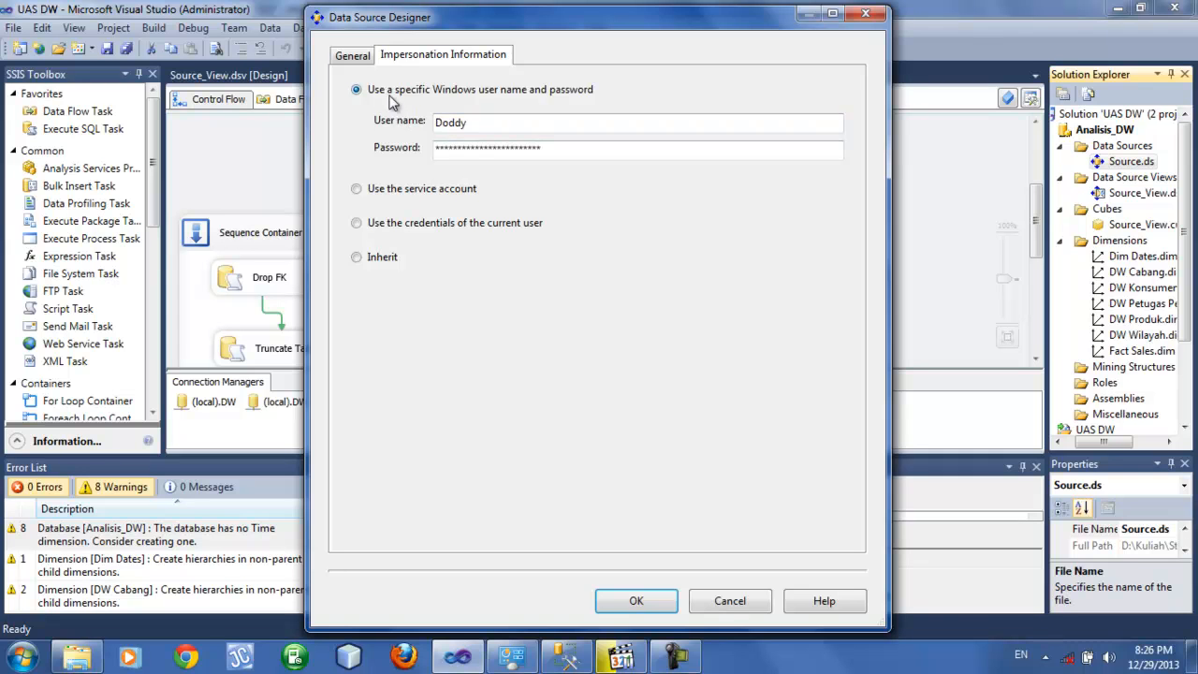
pyautogui.click(552, 146)
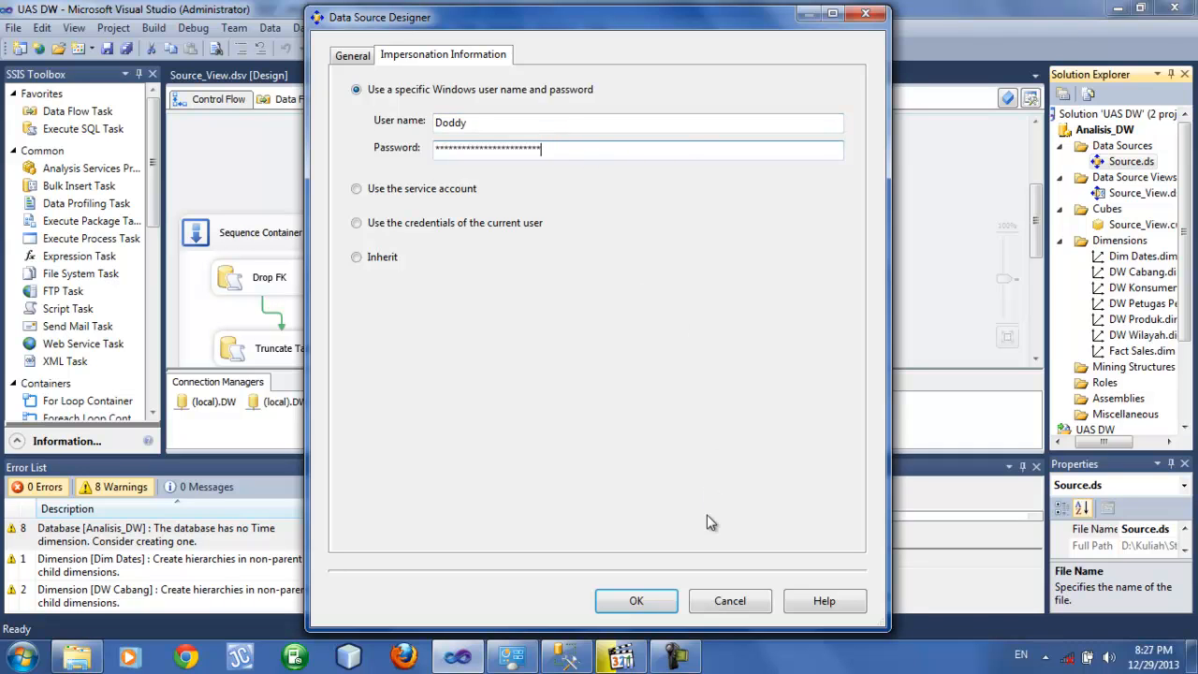
pyautogui.click(731, 602)
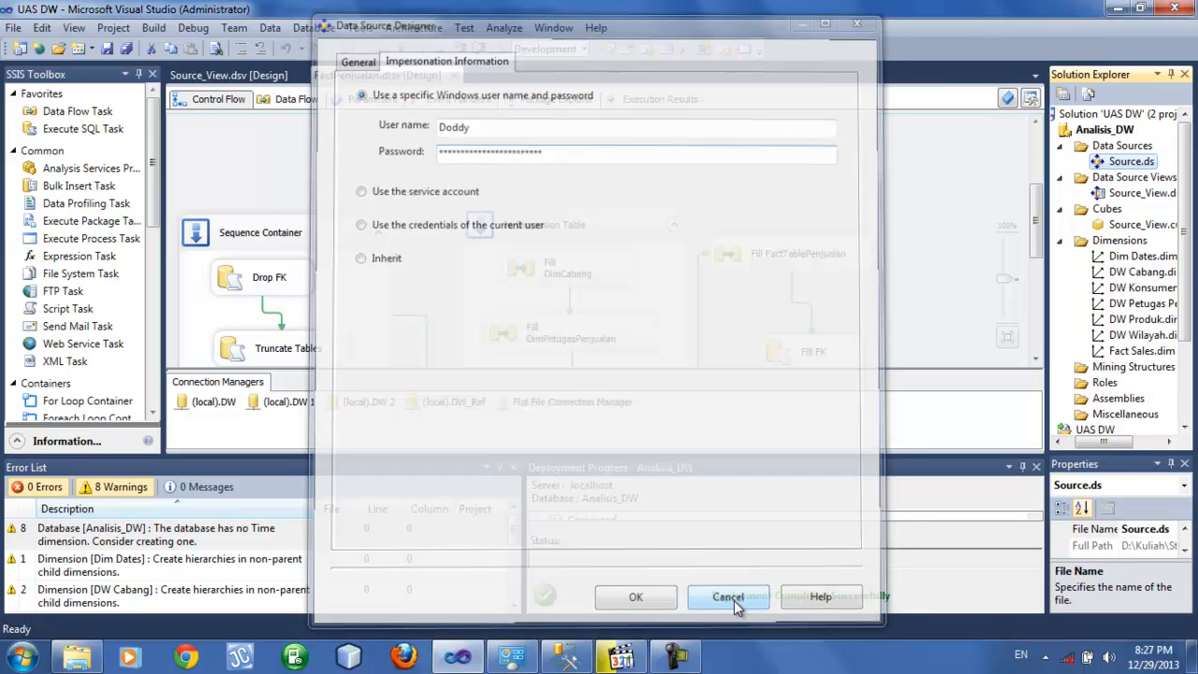
# - Look over the Source_View.dsv data source view, the cube and the dimensions listed in the Analisis_DW project
pyautogui.click(1140, 193)
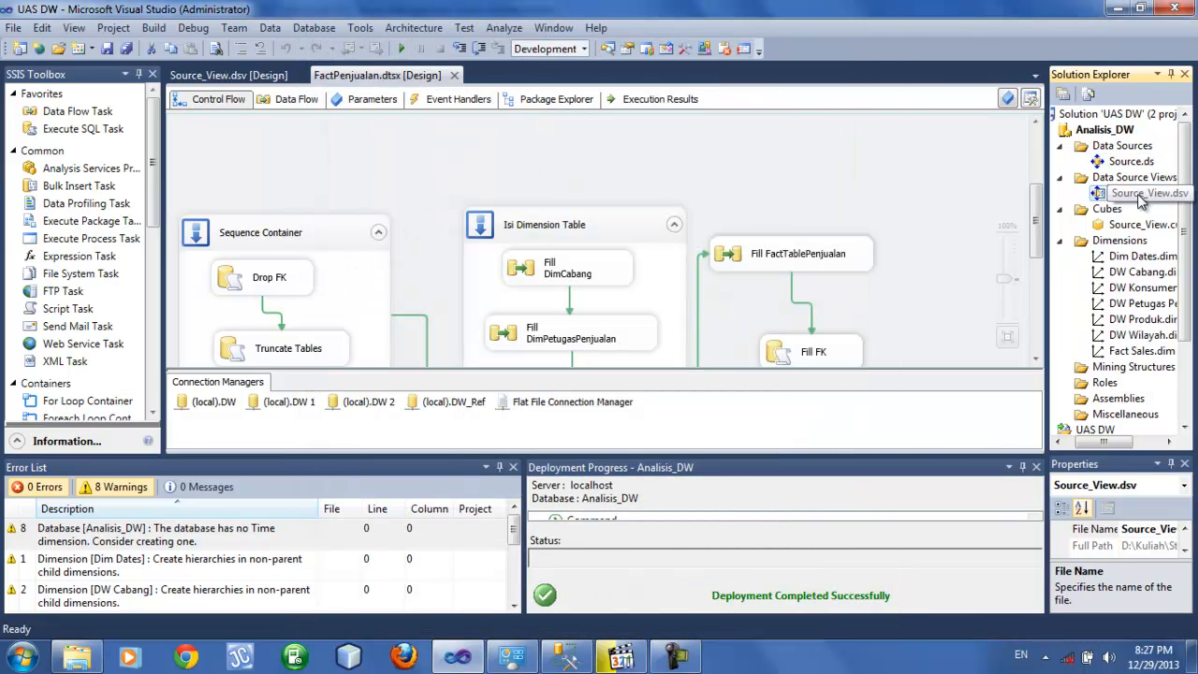
pyautogui.rightClick(1140, 193)
pyautogui.click(972, 180)
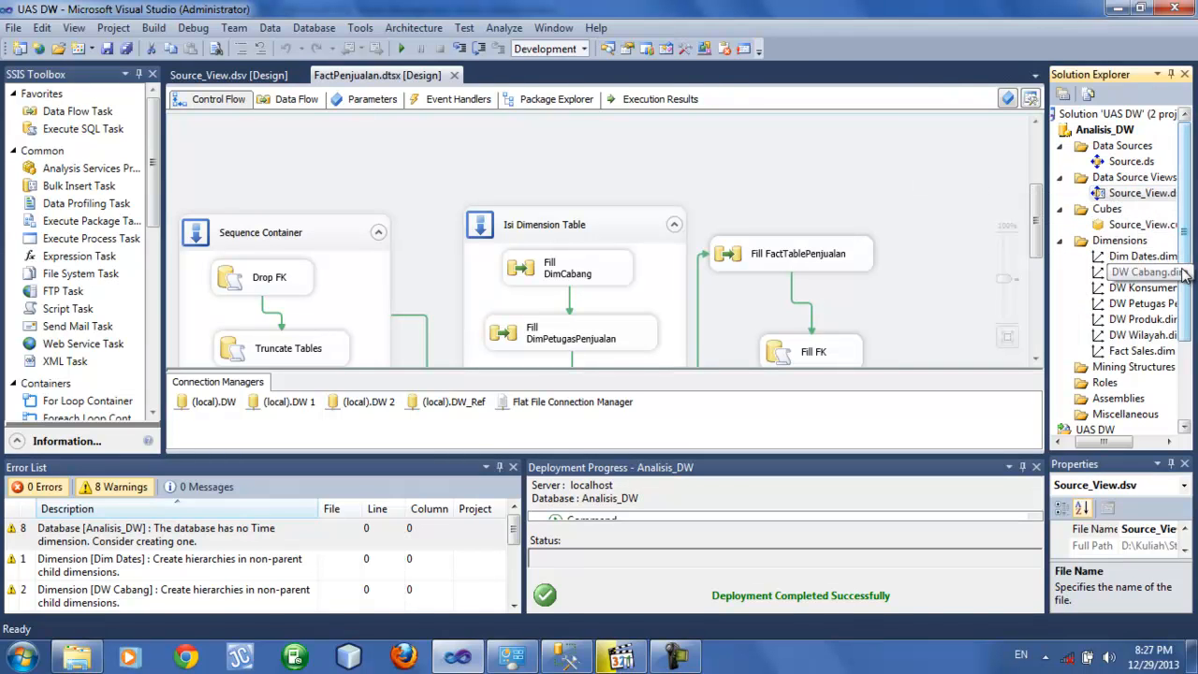
pyautogui.scroll(-1, 1133, 248)
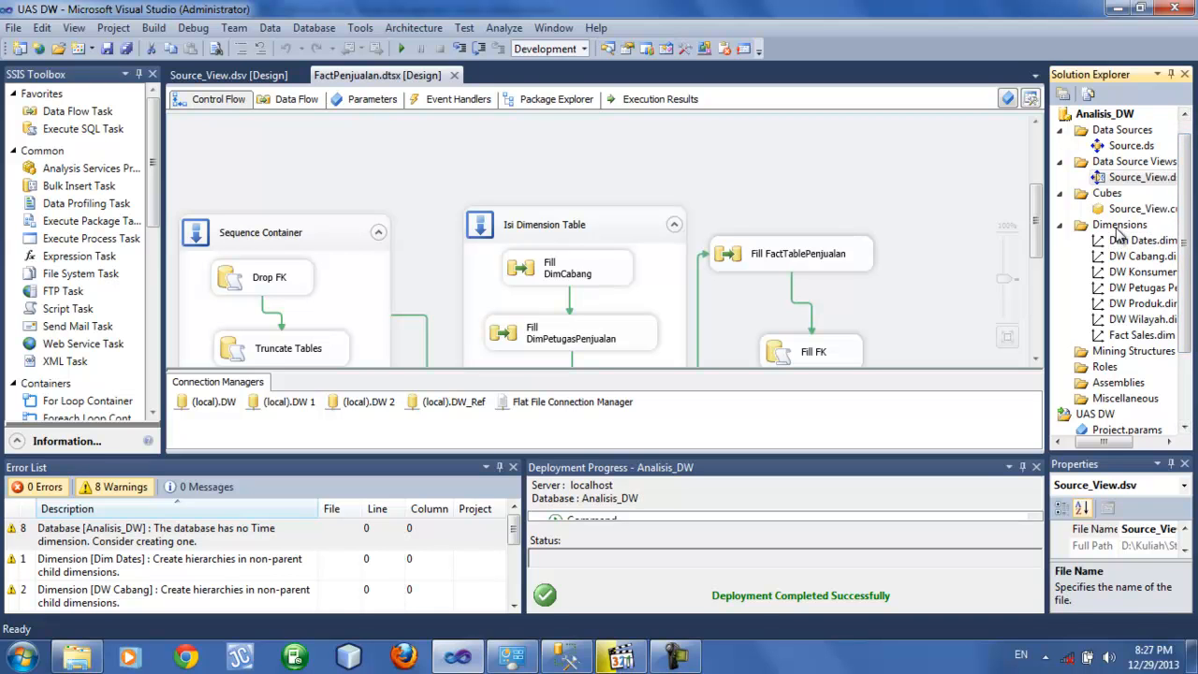
pyautogui.moveTo(1102, 443); pyautogui.dragTo(1107, 328)
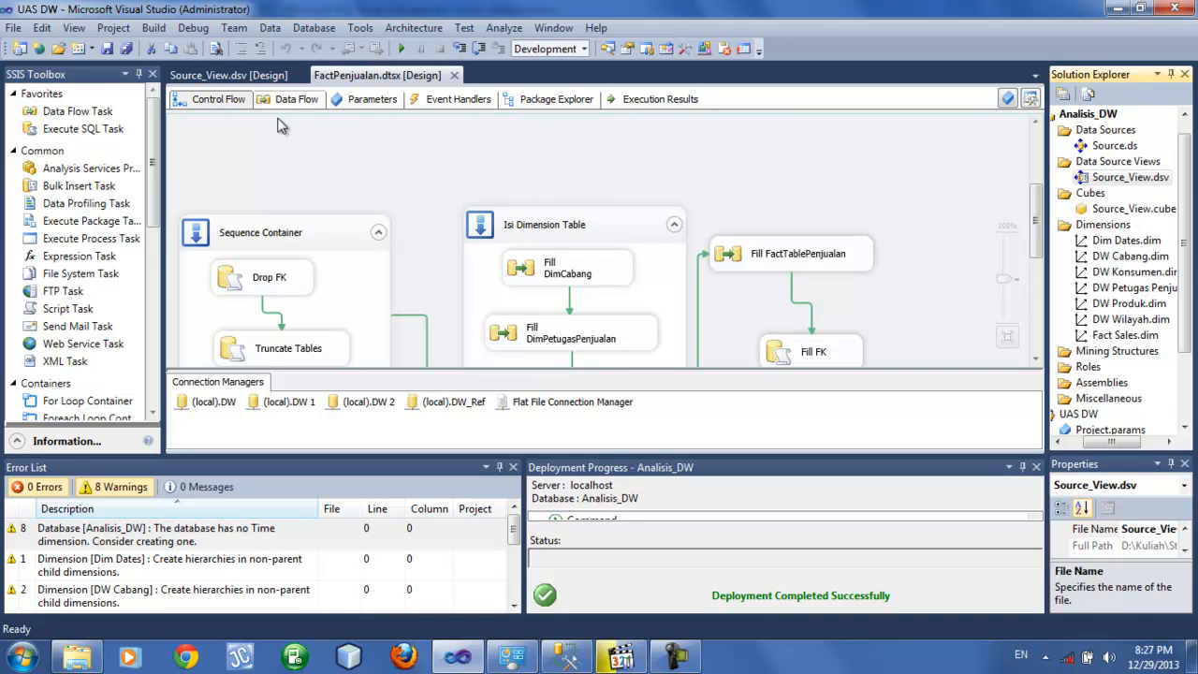
# - Display the Source_View.dsv diagram and examine how the dimension tables relate to FactSales
pyautogui.click(224, 79)
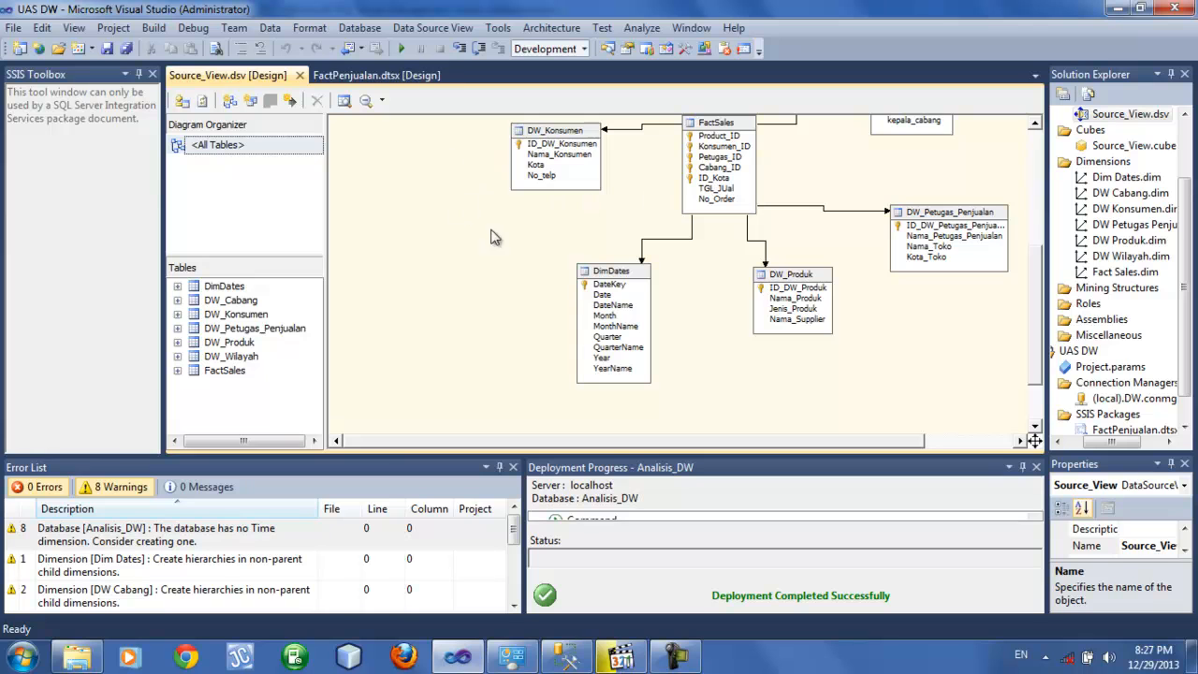
pyautogui.moveTo(1186, 297); pyautogui.dragTo(1186, 228)
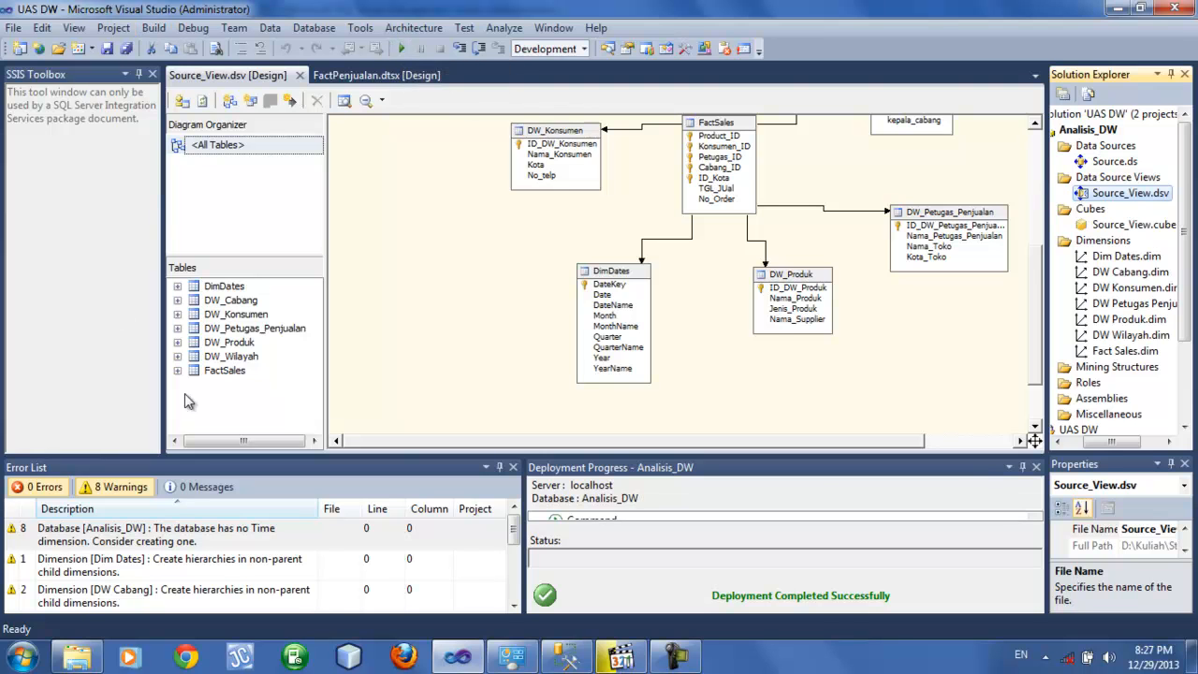
pyautogui.click(848, 398)
pyautogui.scroll(3, 566, 398)
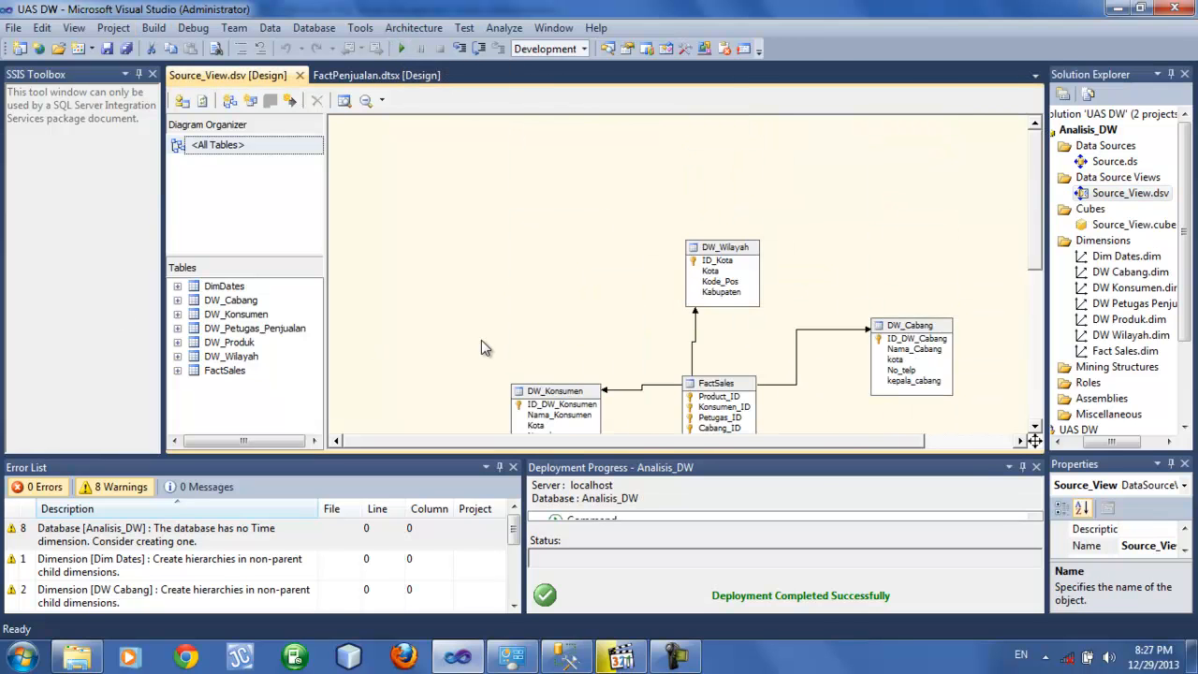
pyautogui.scroll(-3, 457, 358)
pyautogui.scroll(2, 394, 360)
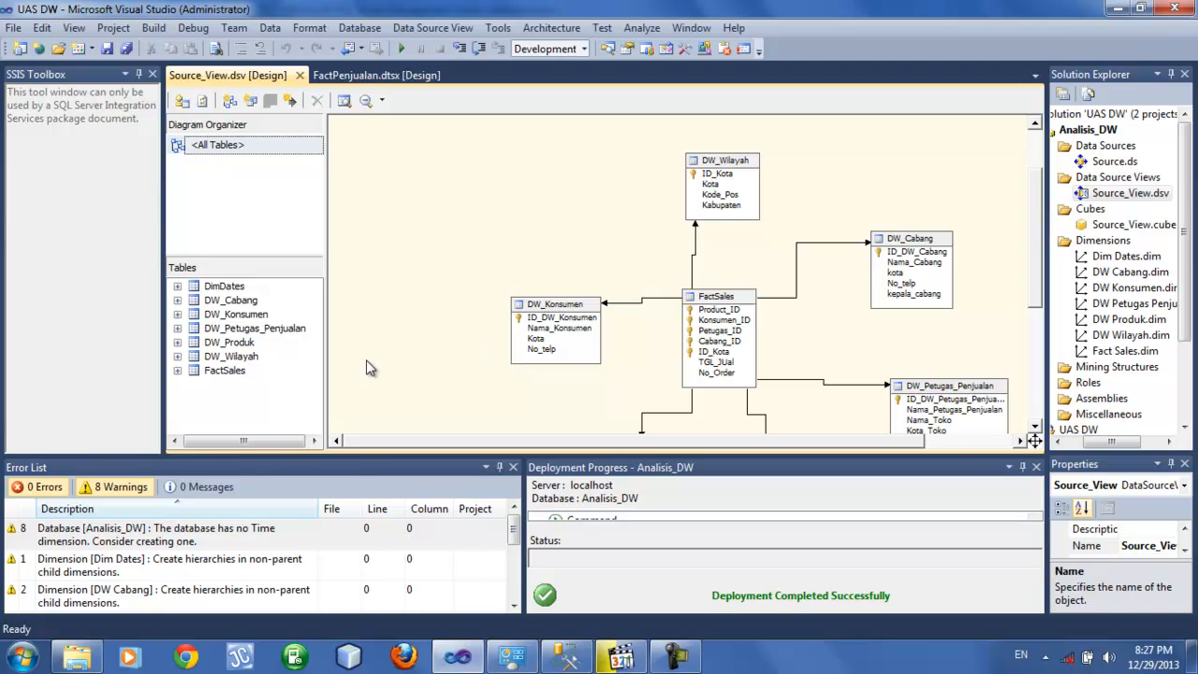
# - Launch the Analysis Services Deployment Wizard and browse the drives for the database file to deploy
pyautogui.click(20, 658)
pyautogui.click(114, 375)
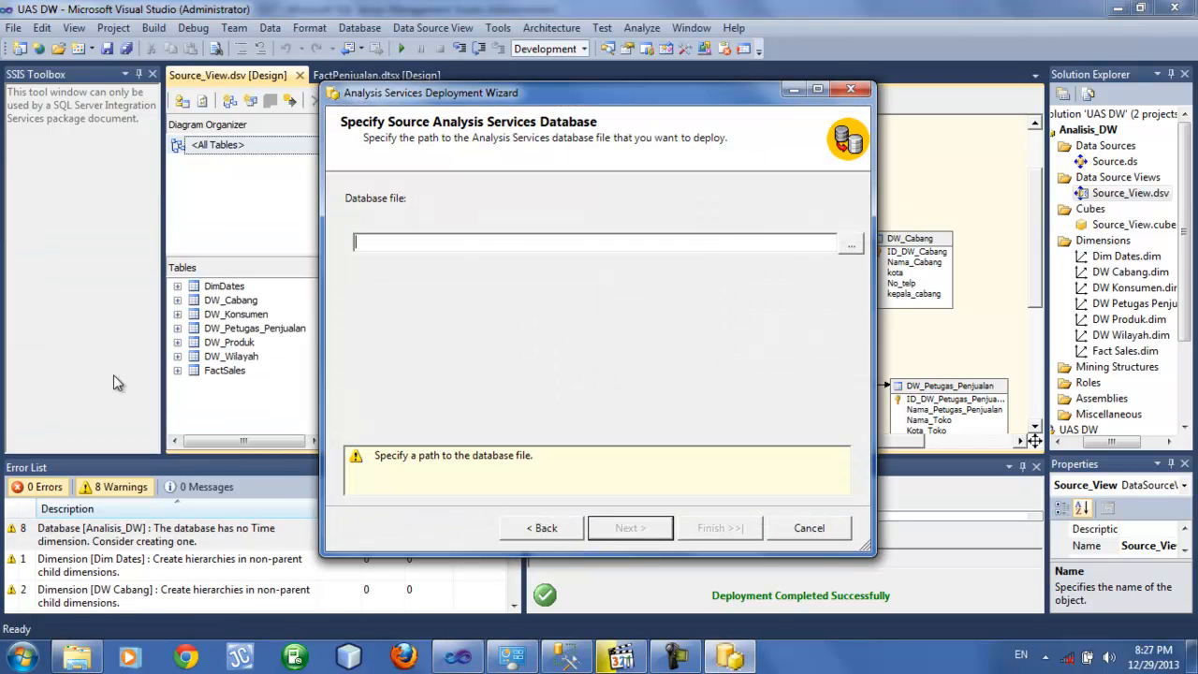
pyautogui.click(851, 244)
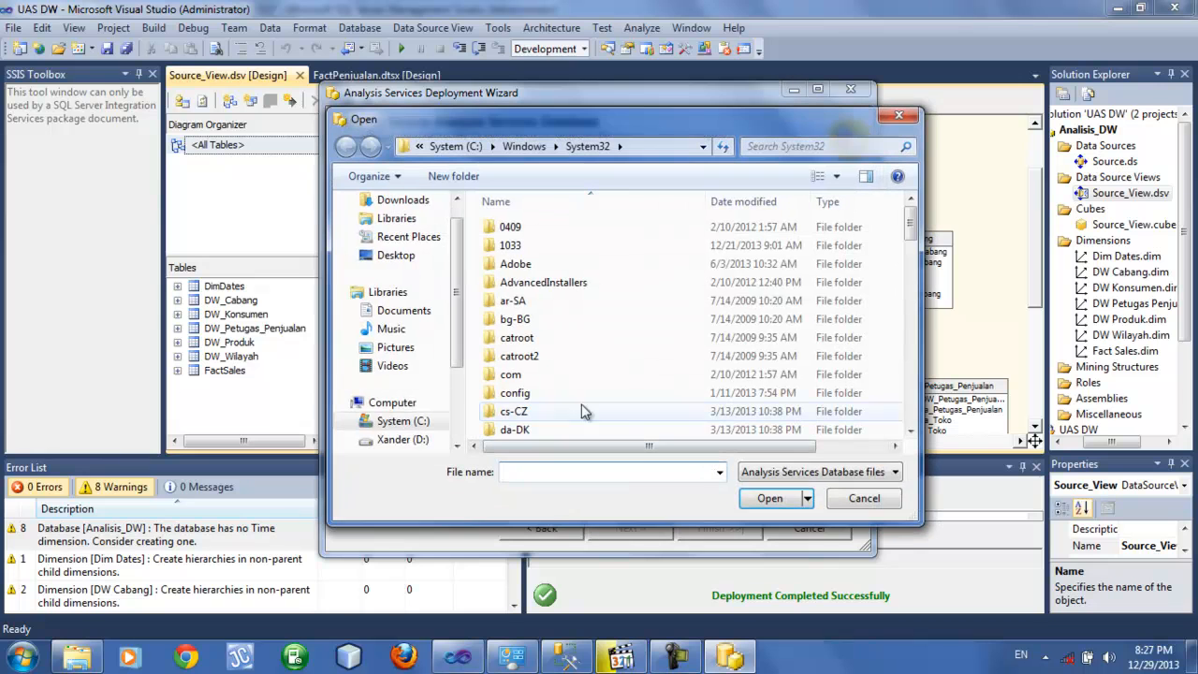
pyautogui.scroll(-1, 459, 285)
pyautogui.scroll(-2, 459, 286)
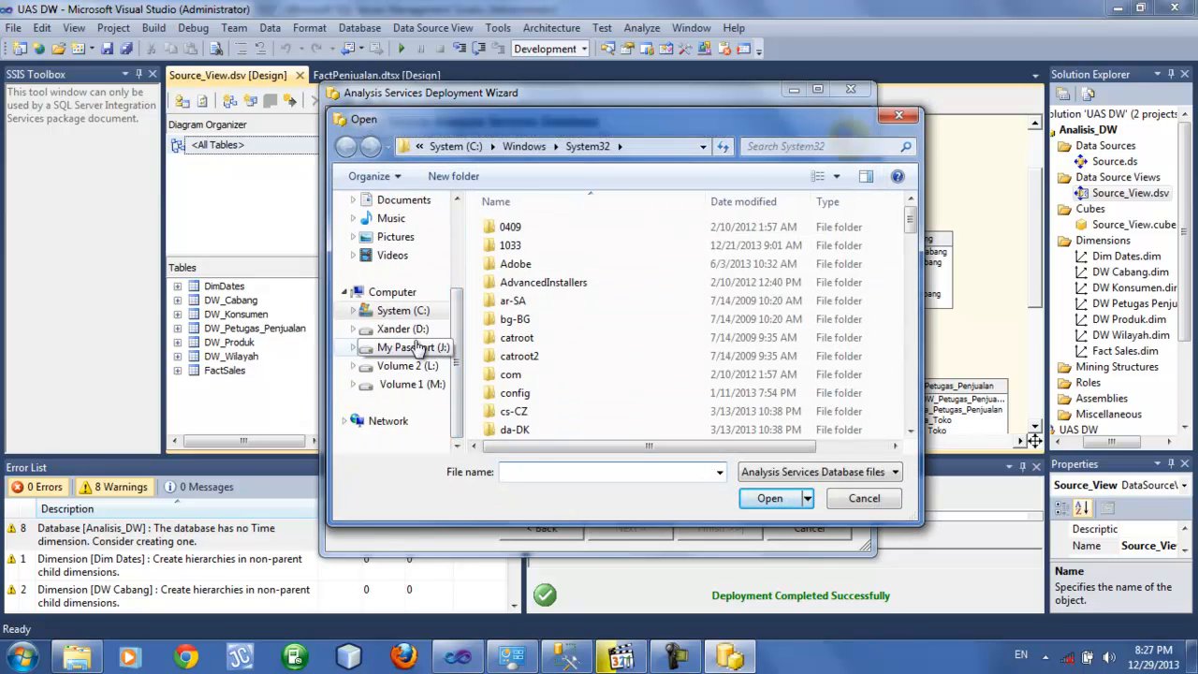
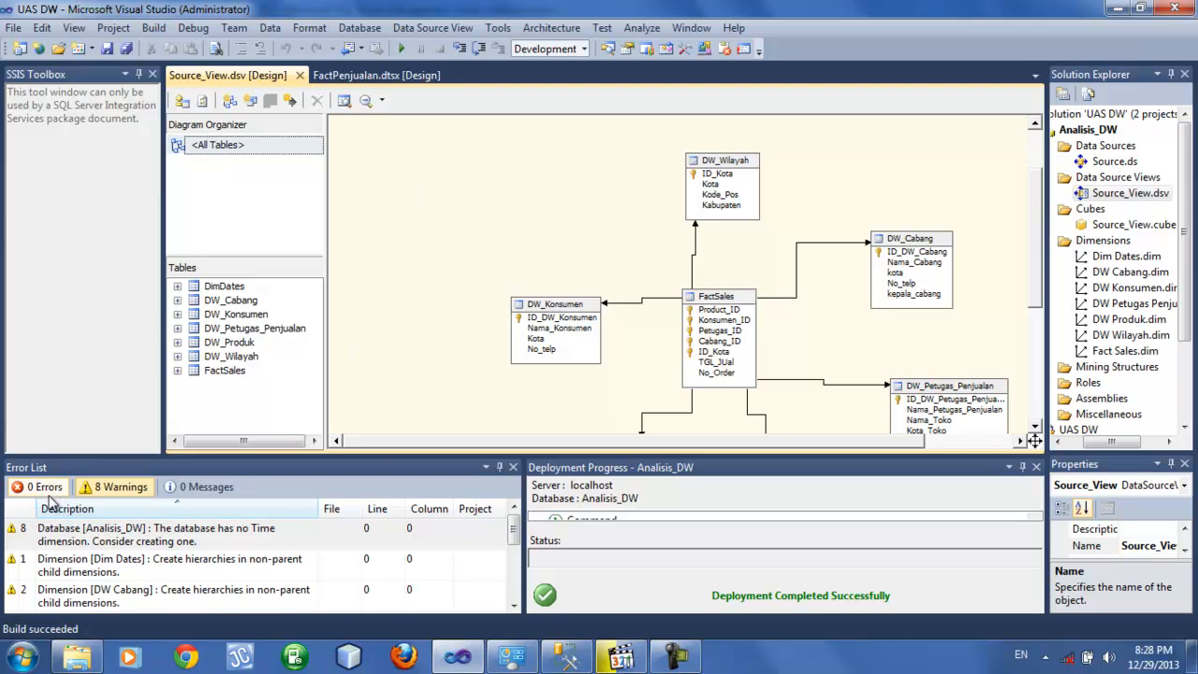
# - Examine the build warnings listed for the Analisis_DW database and its dimensions
pyautogui.click(114, 545)
pyautogui.scroll(-3, 117, 546)
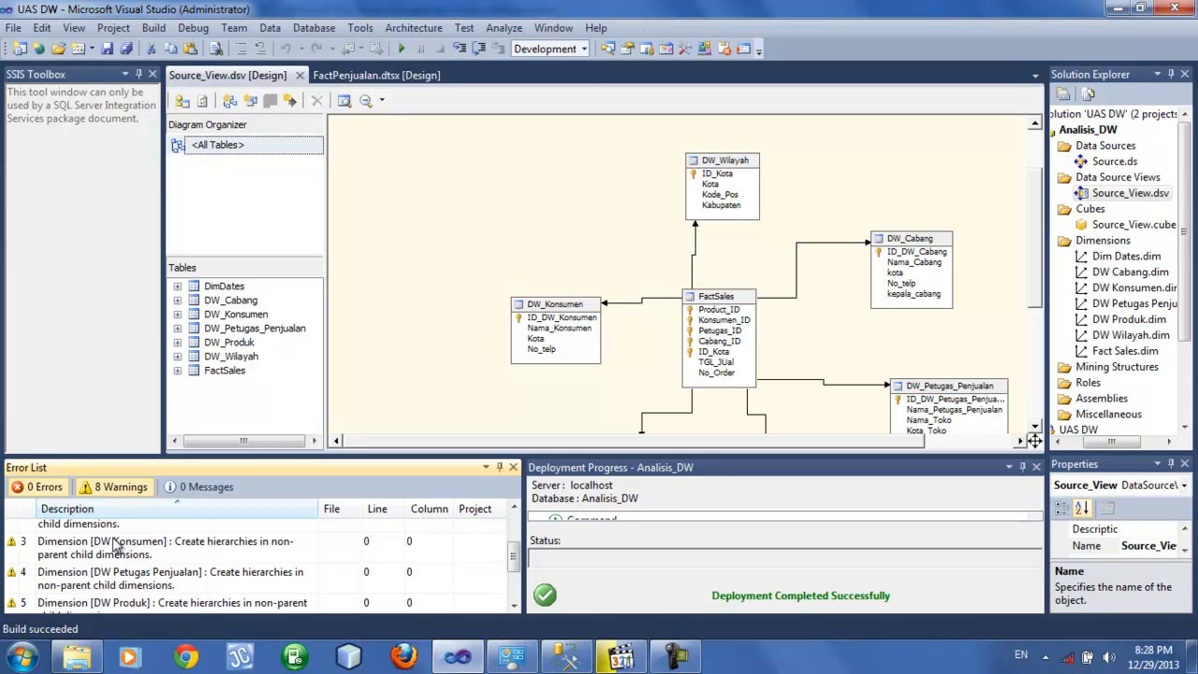
pyautogui.click(117, 569)
pyautogui.click(125, 552)
pyautogui.click(134, 584)
pyautogui.click(136, 599)
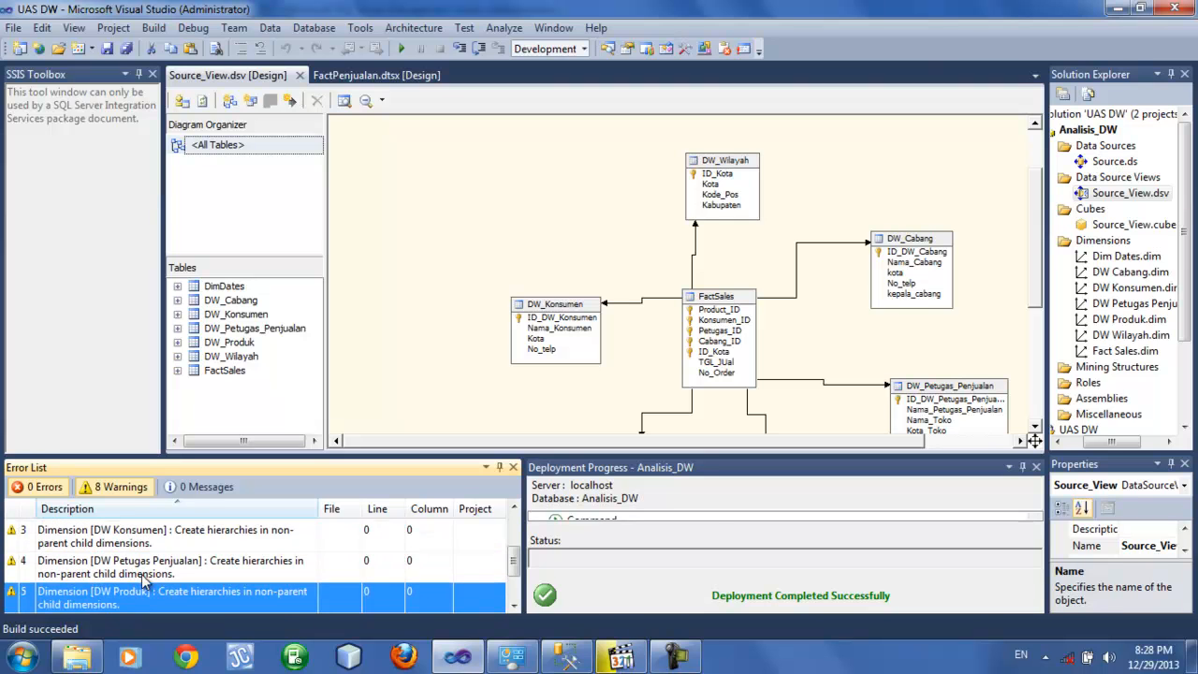
pyautogui.scroll(3, 144, 575)
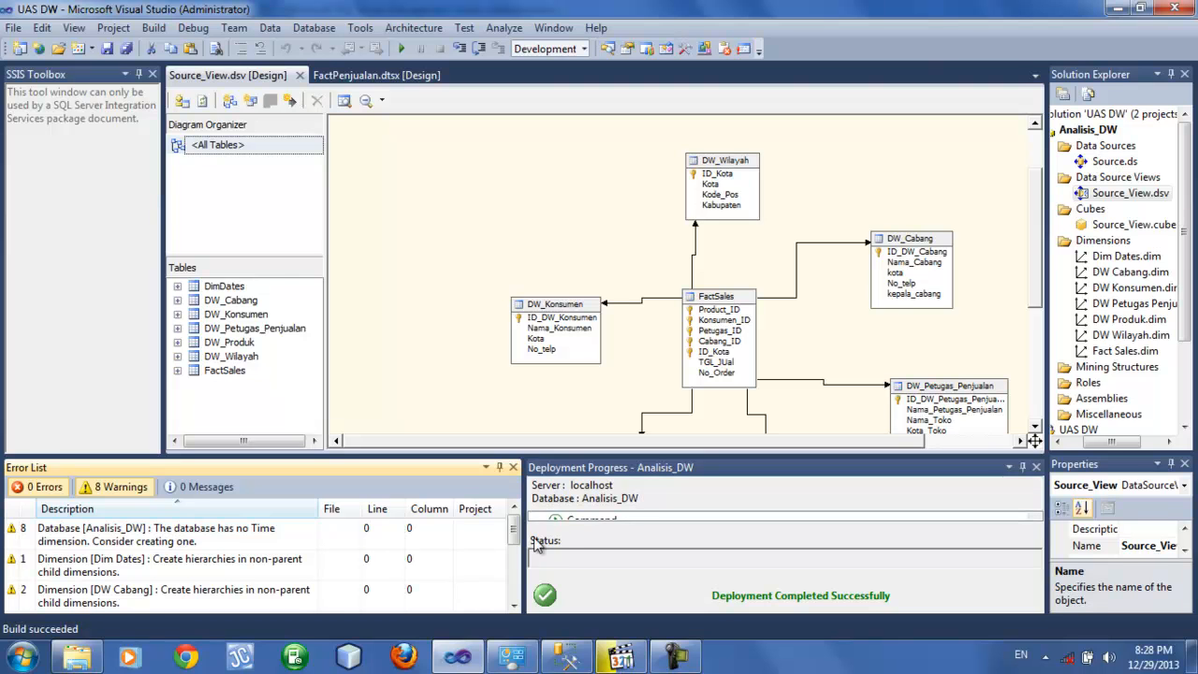
pyautogui.moveTo(514, 528)
pyautogui.mouseDown()
pyautogui.moveTo(514, 543)
pyautogui.moveTo(506, 524)
pyautogui.mouseUp()
pyautogui.click(263, 573)
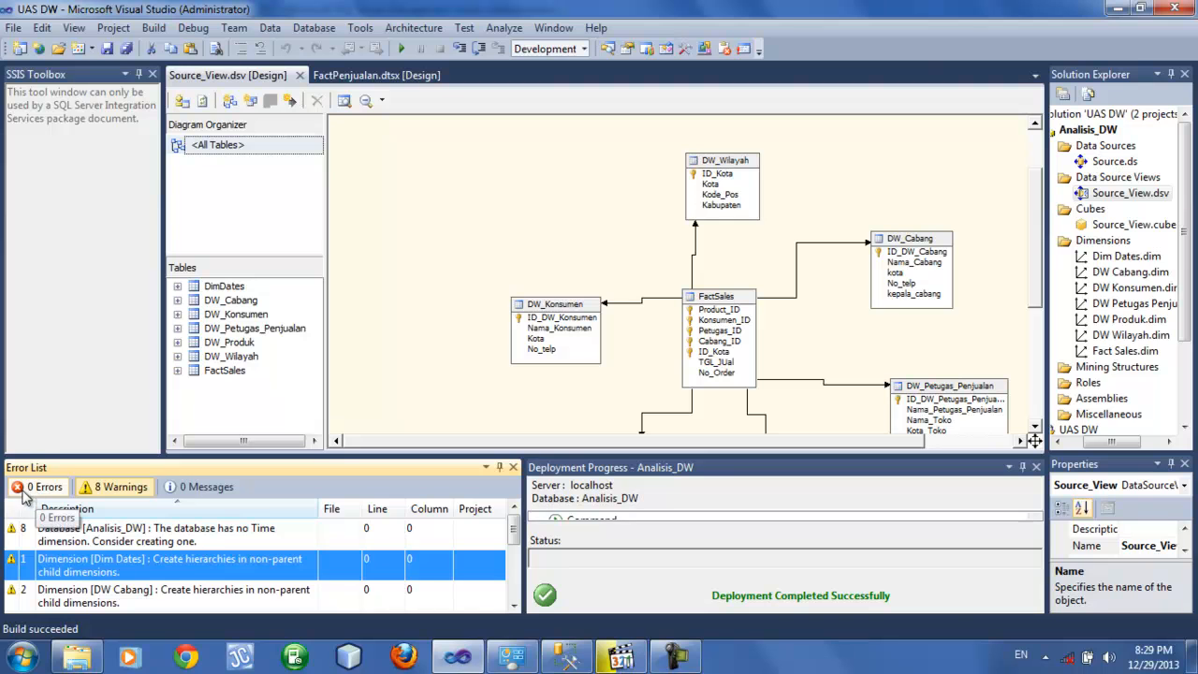
pyautogui.click(84, 536)
pyautogui.click(102, 597)
pyautogui.click(100, 543)
pyautogui.click(100, 567)
pyautogui.click(97, 594)
pyautogui.click(104, 543)
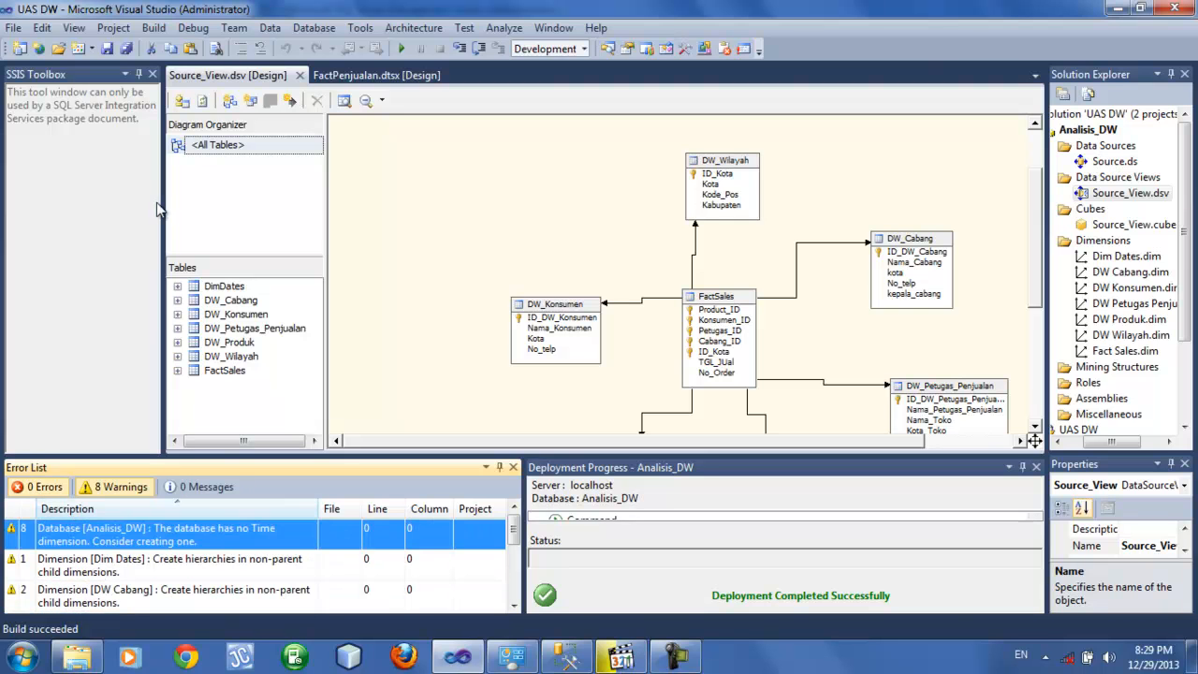
# - Deploy the Analisis_DW project to localhost, agreeing to overwrite the existing database
pyautogui.click(114, 29)
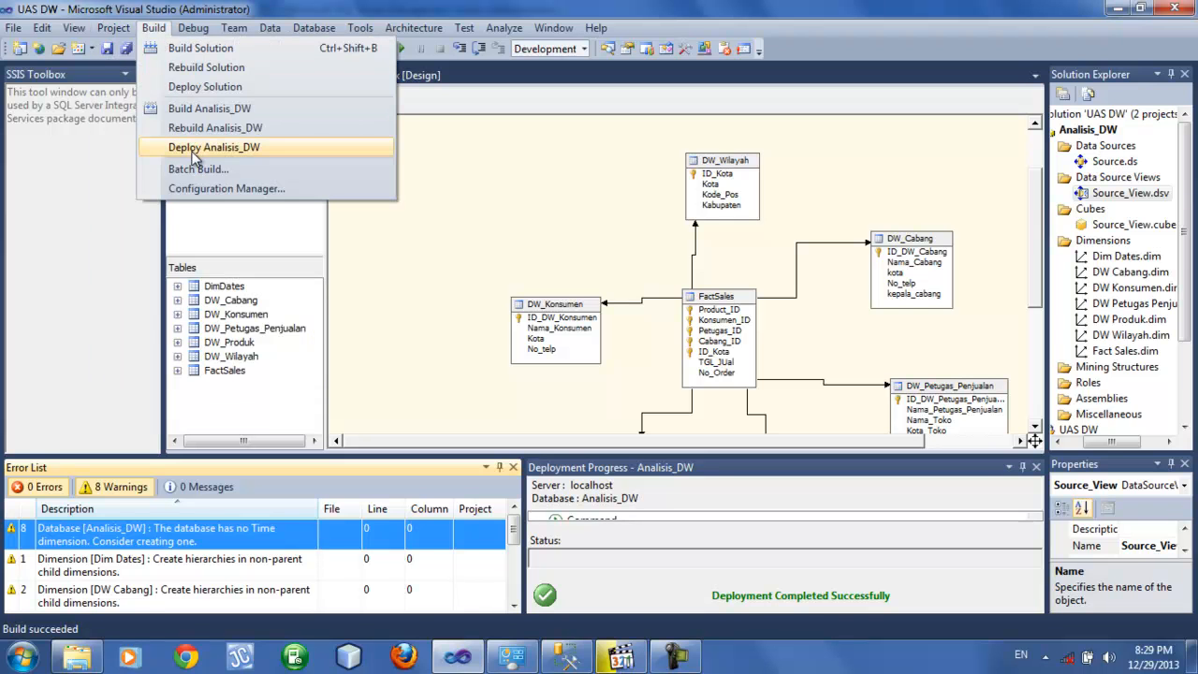
pyautogui.click(194, 150)
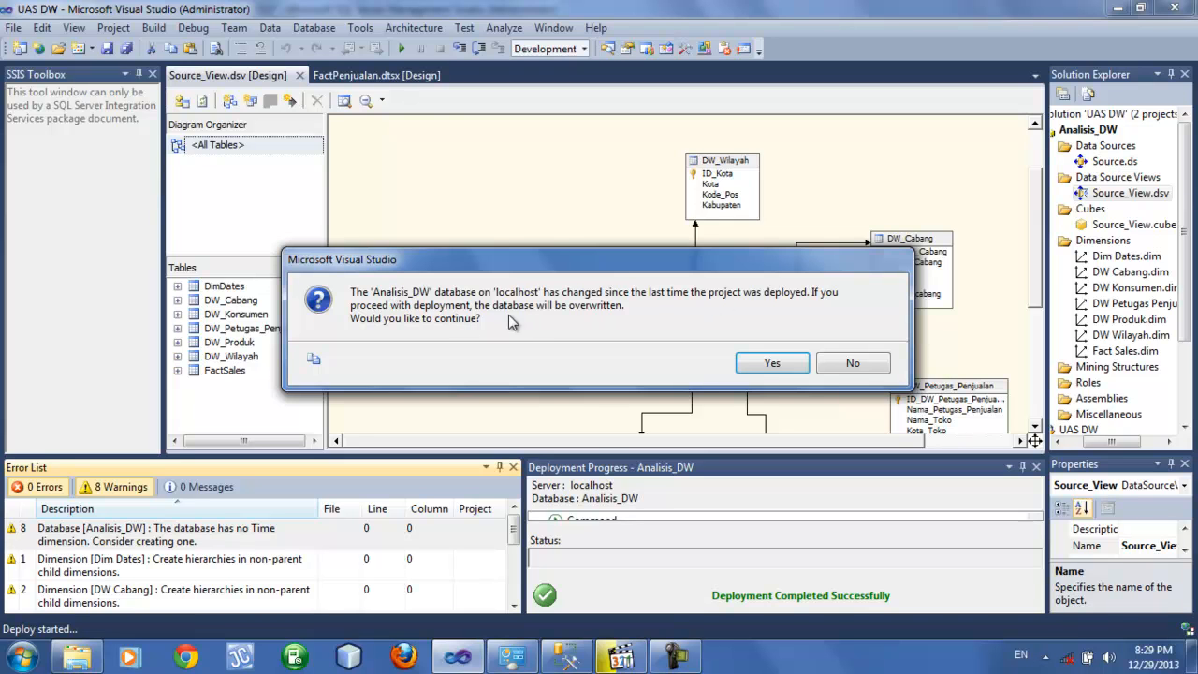
pyautogui.click(772, 362)
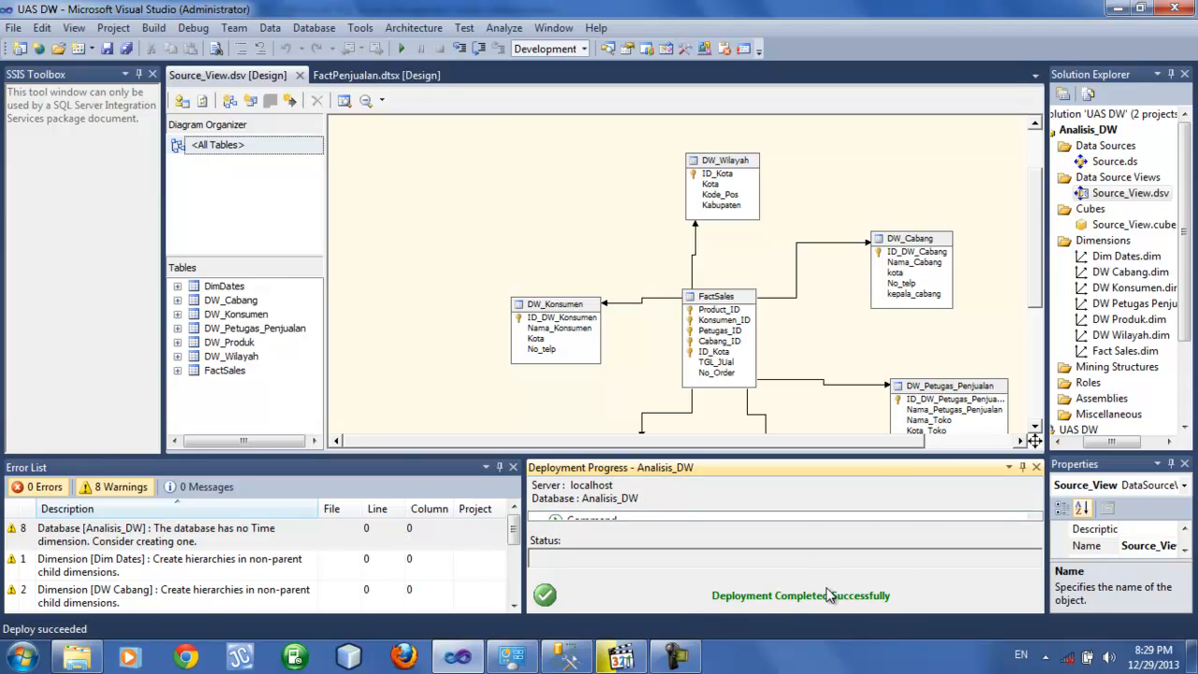
pyautogui.click(453, 290)
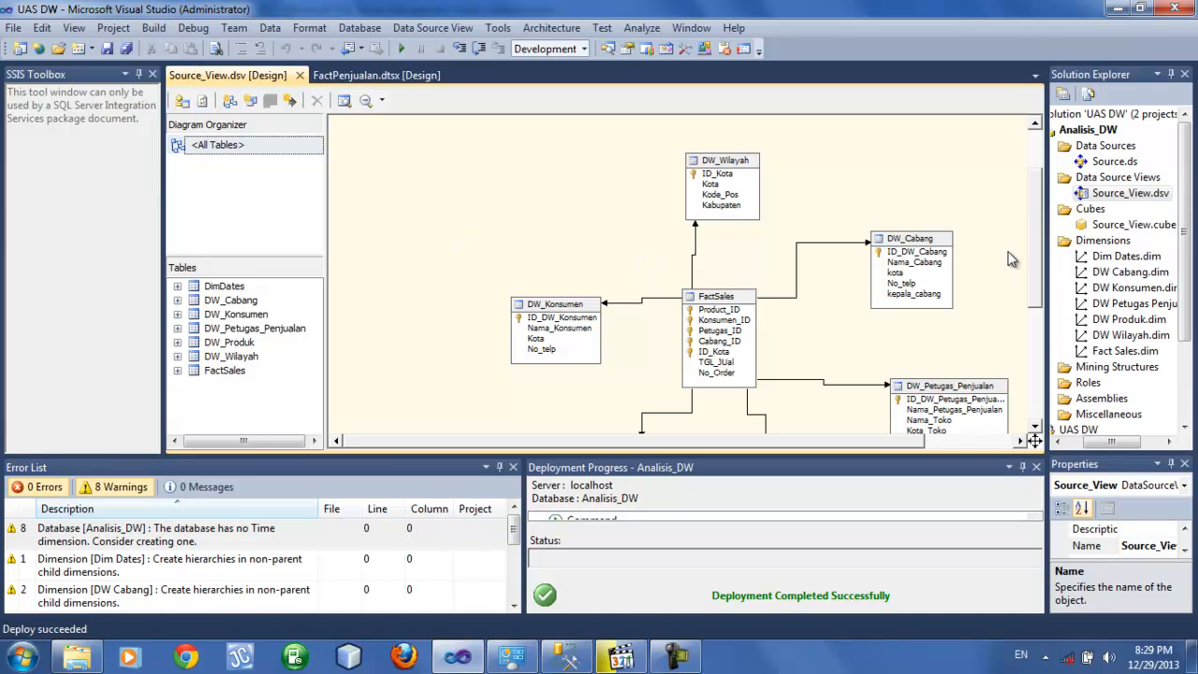
# - Open the Source_View cube from the Analisis_DW project in its designer
pyautogui.click(1116, 227)
pyautogui.rightClick(1116, 231)
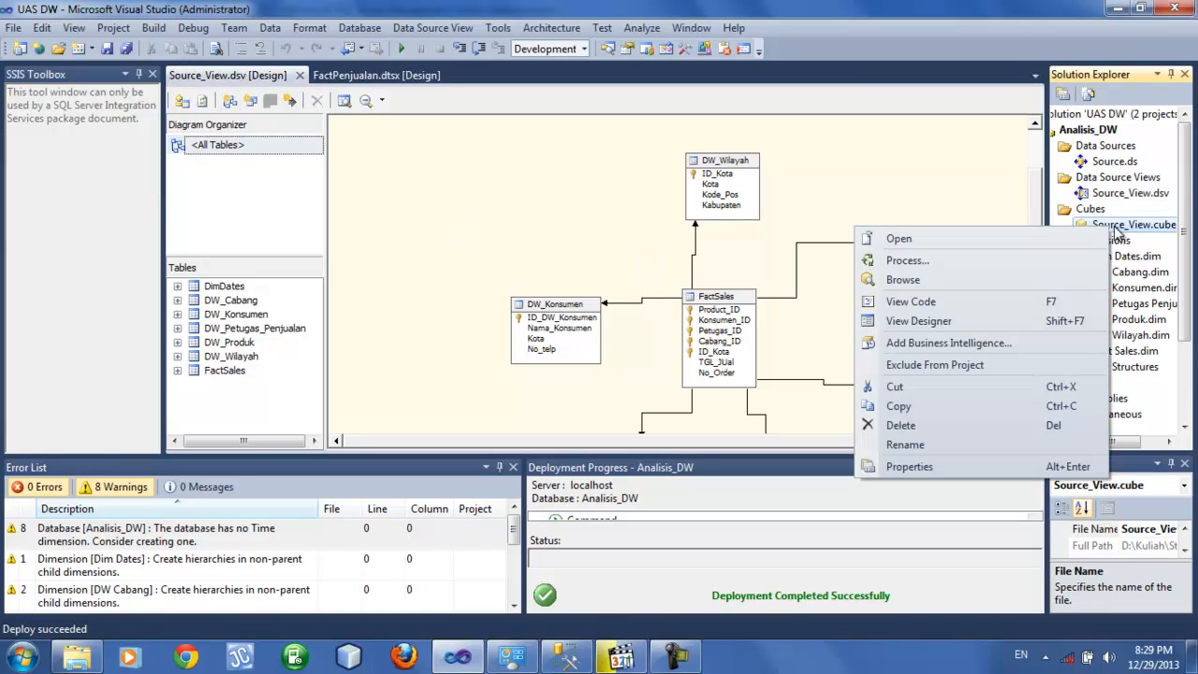
pyautogui.click(1016, 200)
pyautogui.click(1123, 228)
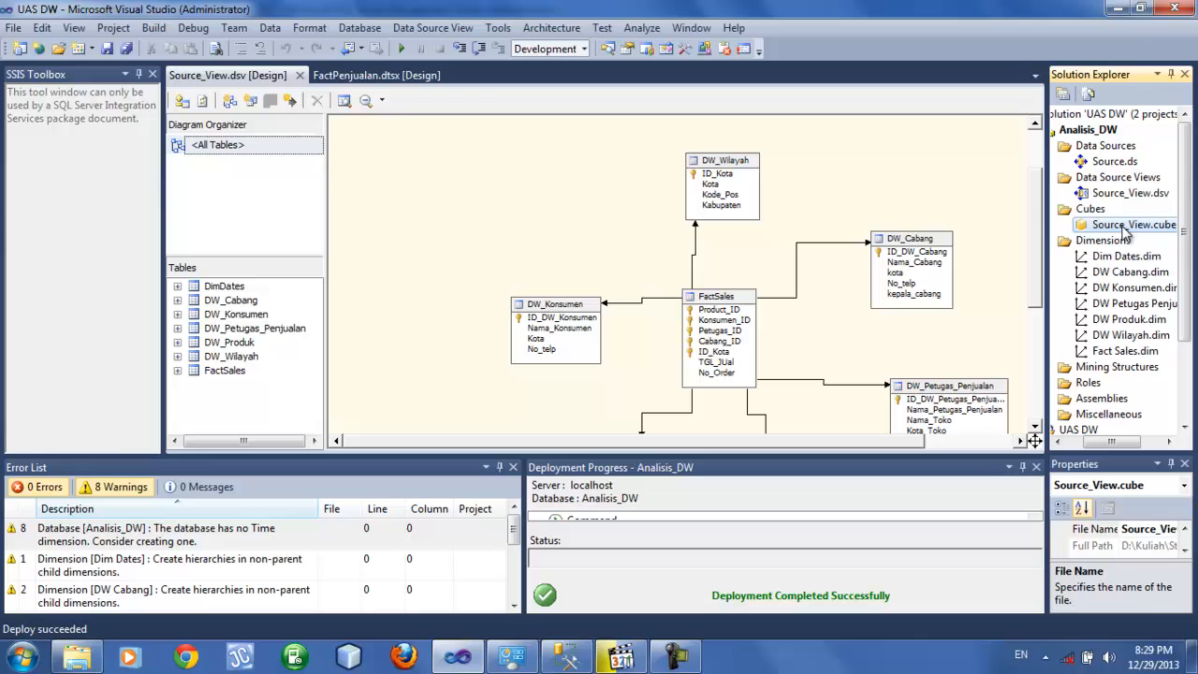
pyautogui.rightClick(1090, 228)
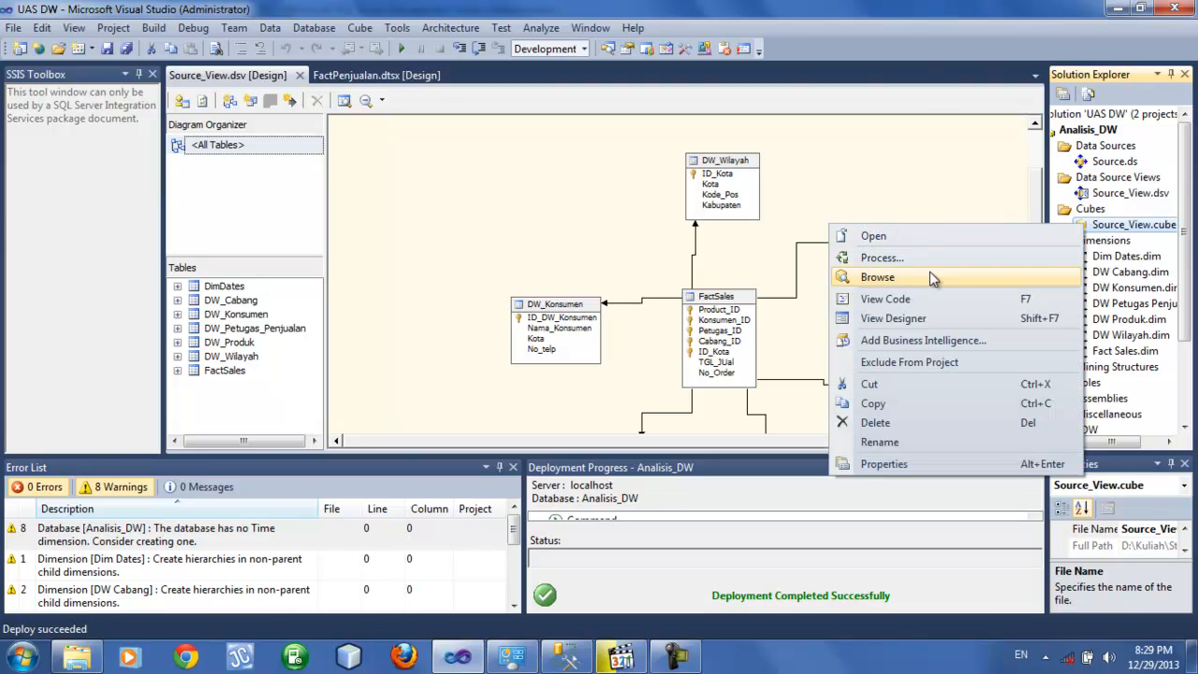
pyautogui.click(894, 320)
# - Examine the cube structure diagram to see how FactSales links to its surrounding dimension tables
pyautogui.click(584, 324)
pyautogui.moveTo(622, 440); pyautogui.dragTo(711, 441)
pyautogui.scroll(2, 576, 395)
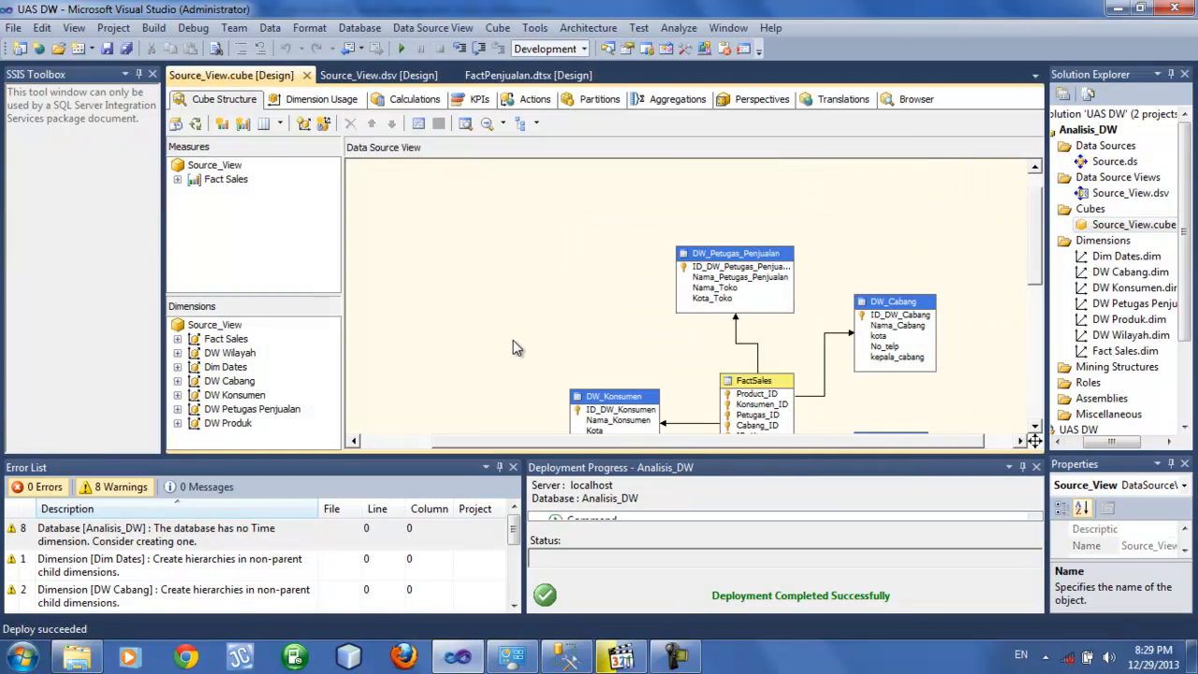
pyautogui.scroll(-1, 513, 340)
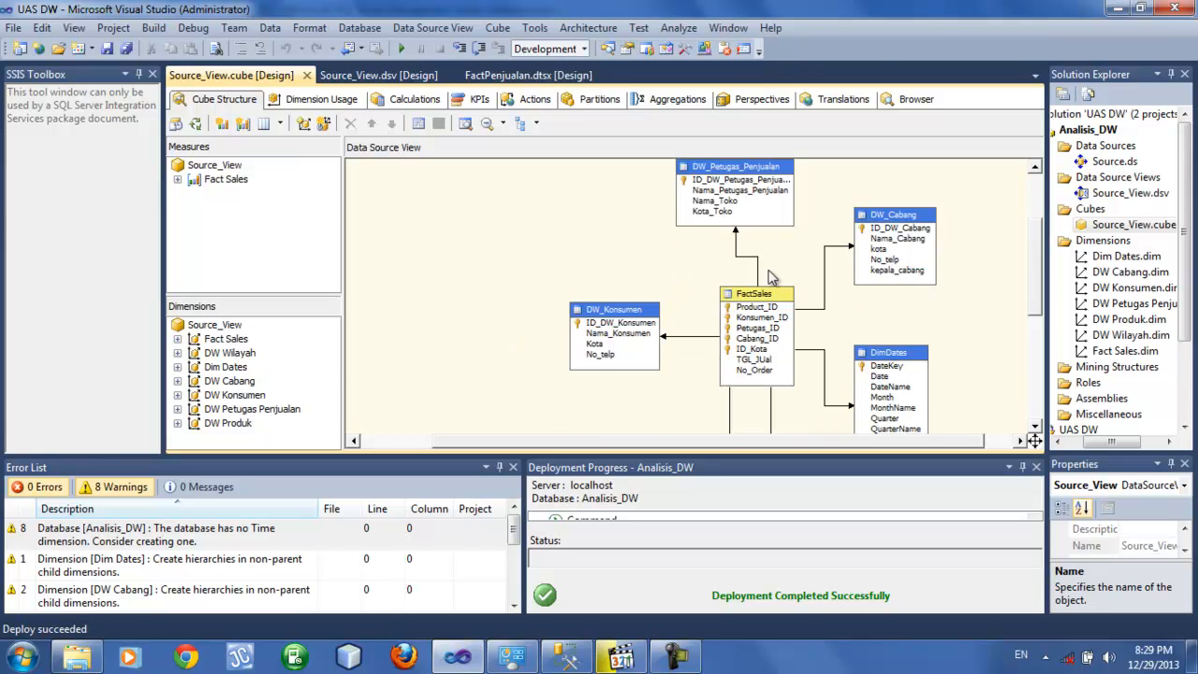
pyautogui.scroll(-2, 795, 299)
pyautogui.scroll(3, 809, 332)
pyautogui.scroll(-2, 810, 332)
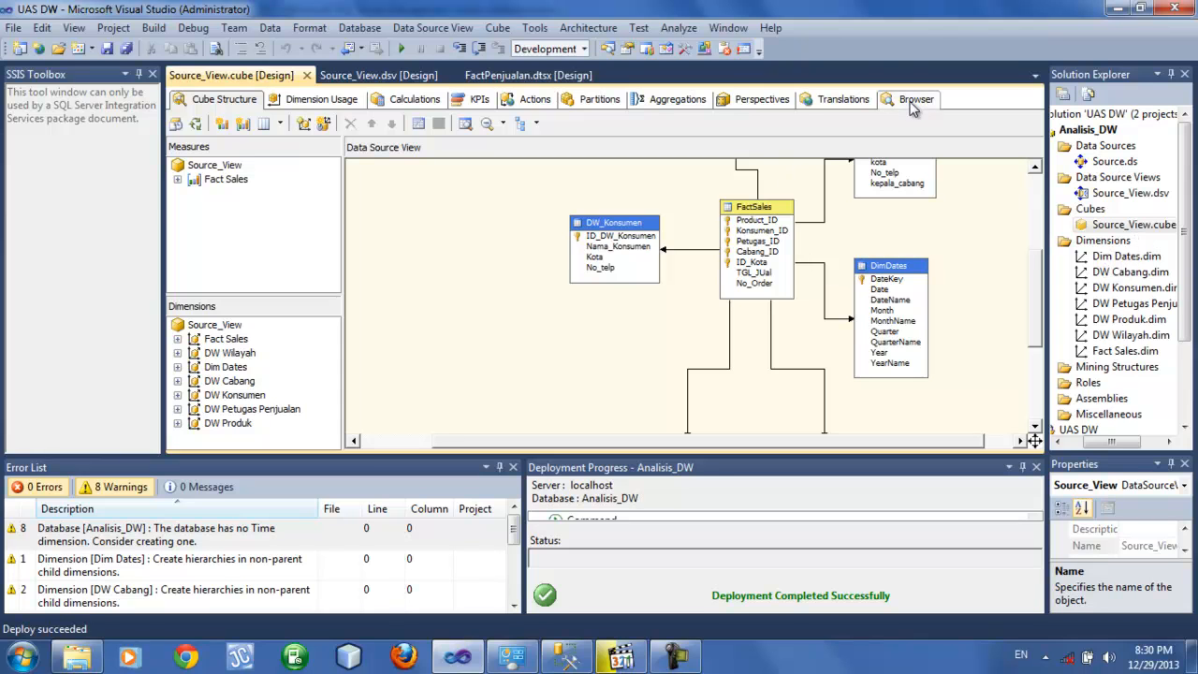
pyautogui.scroll(3, 662, 318)
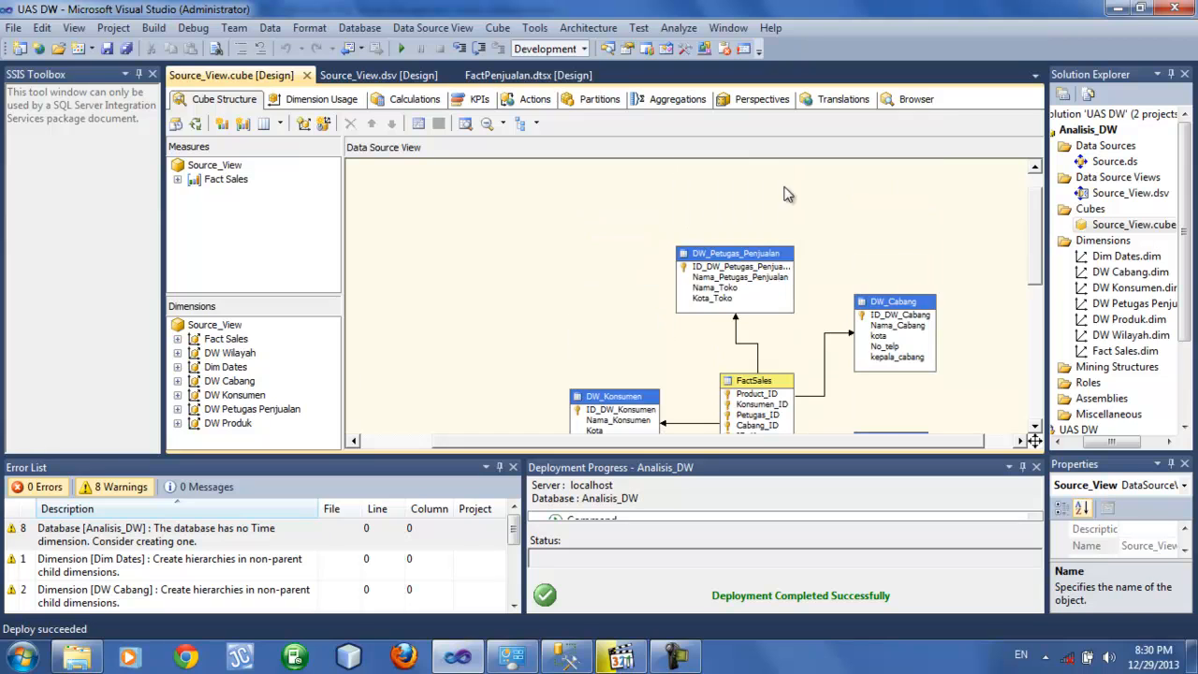
# - Browse the cube's data and add the Fact Sales Count measure from the Fact Sales group to the query
pyautogui.click(907, 100)
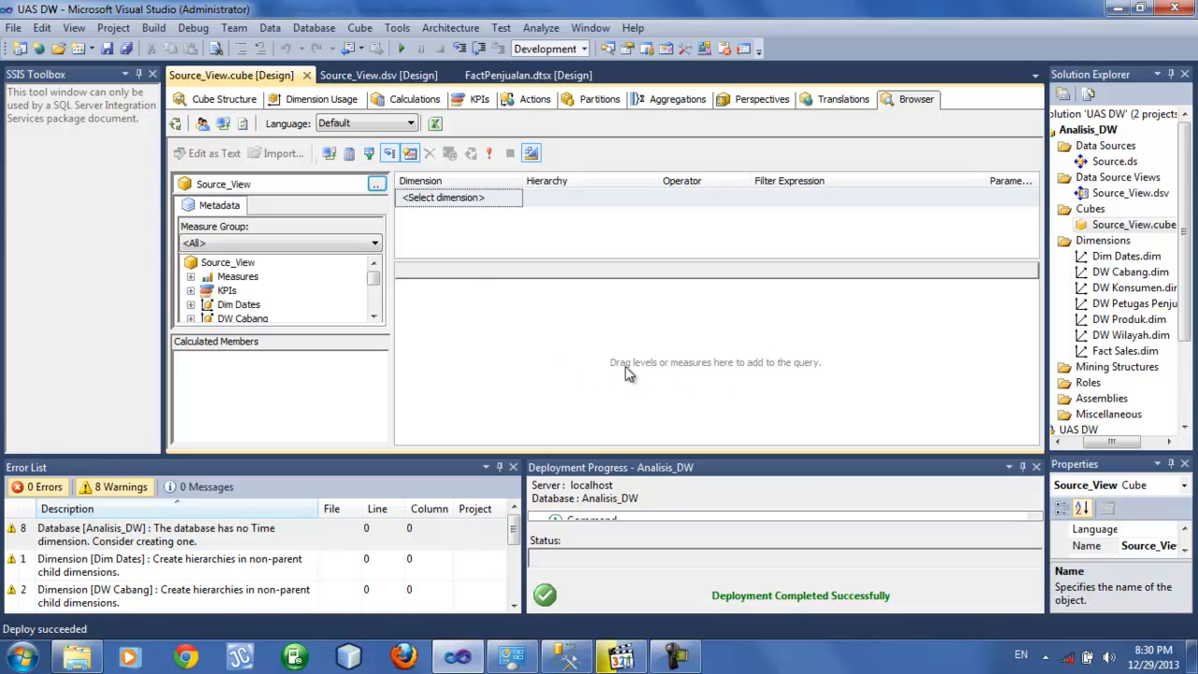
pyautogui.click(374, 317)
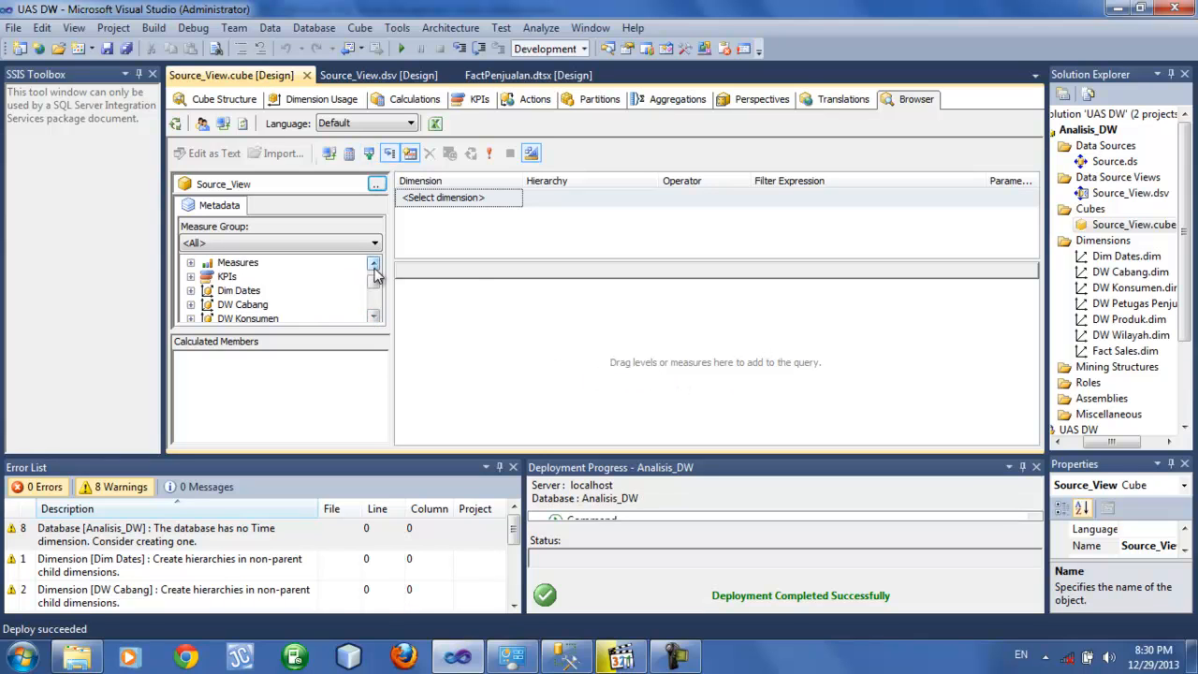
pyautogui.click(374, 268)
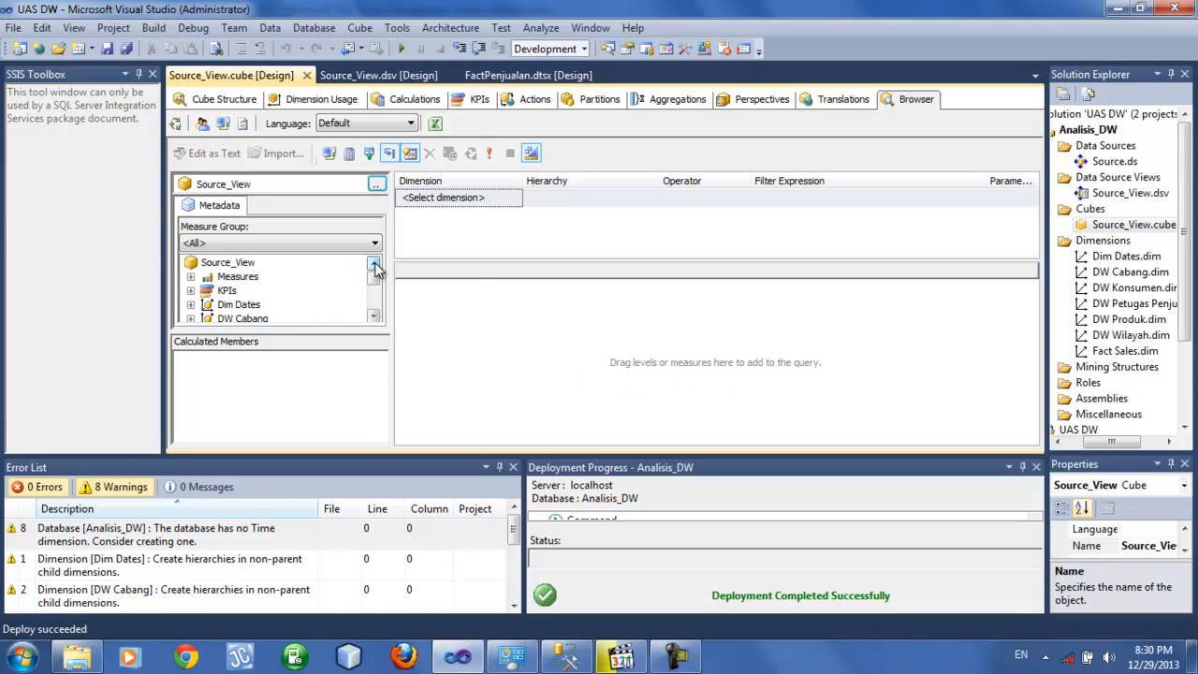
pyautogui.click(190, 278)
pyautogui.click(207, 291)
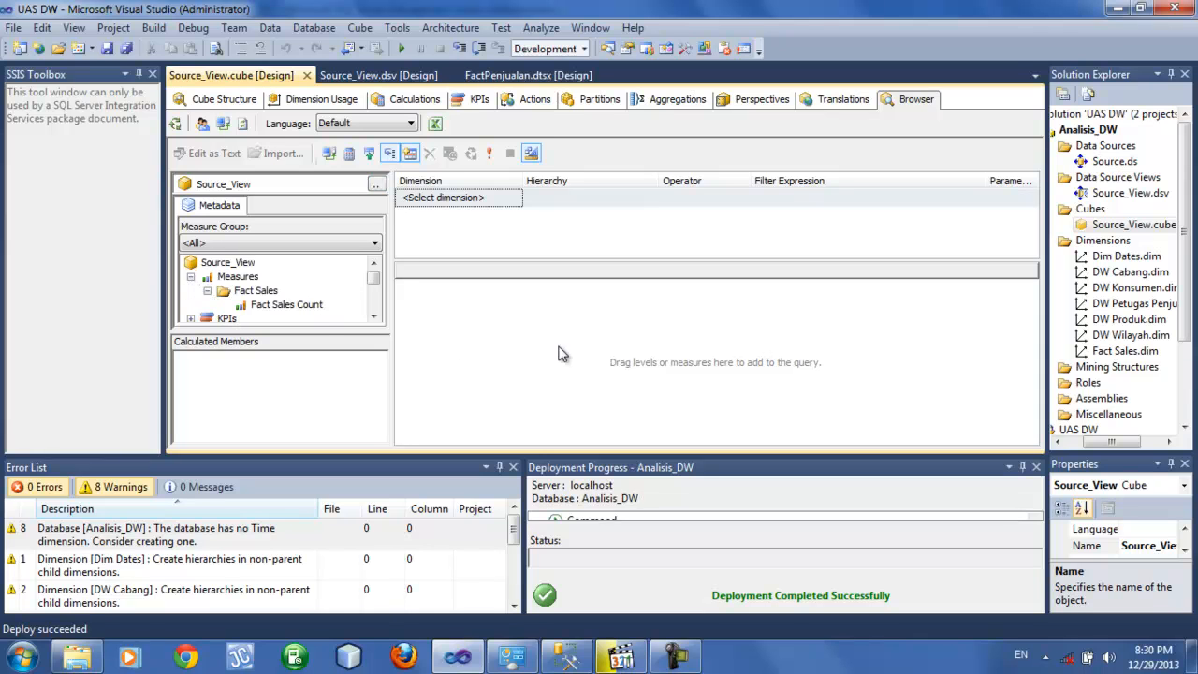
pyautogui.click(374, 316)
pyautogui.click(374, 267)
pyautogui.click(373, 316)
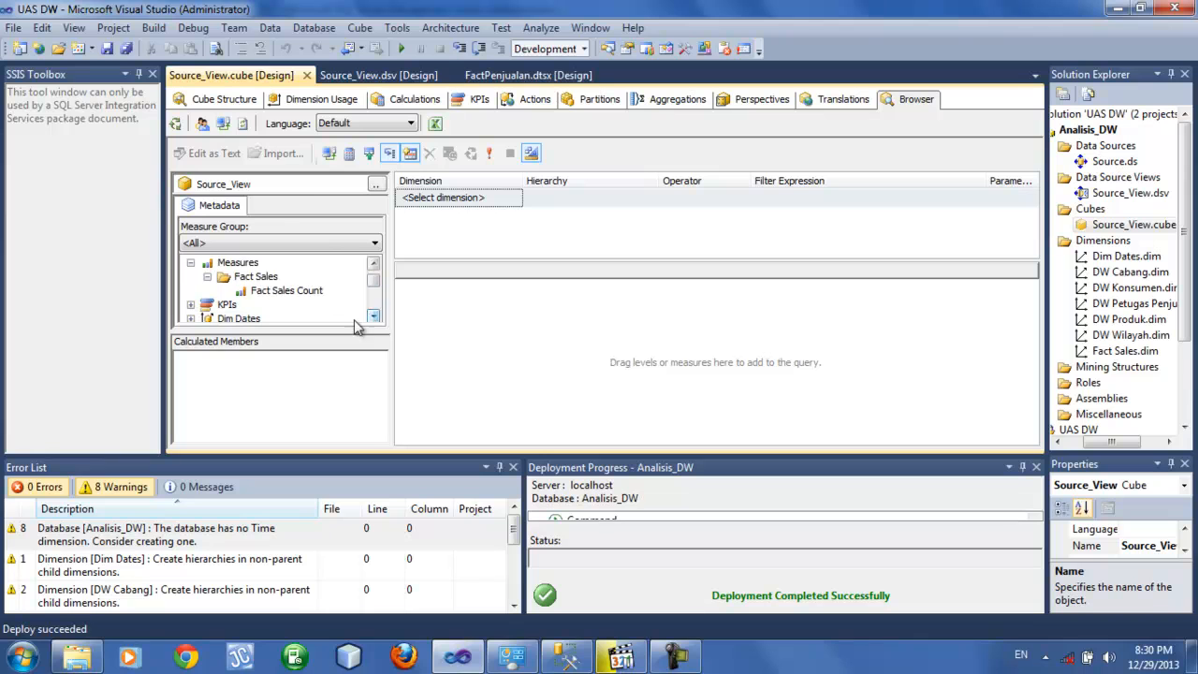
pyautogui.click(275, 292)
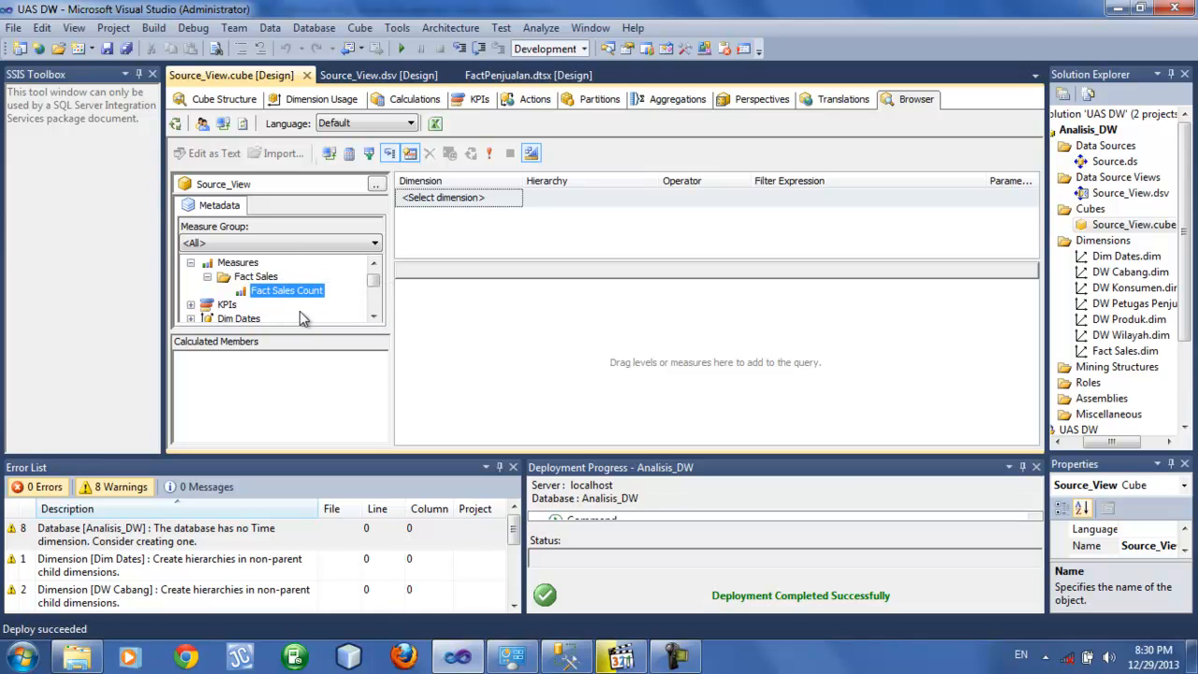
pyautogui.moveTo(303, 297); pyautogui.dragTo(418, 298)
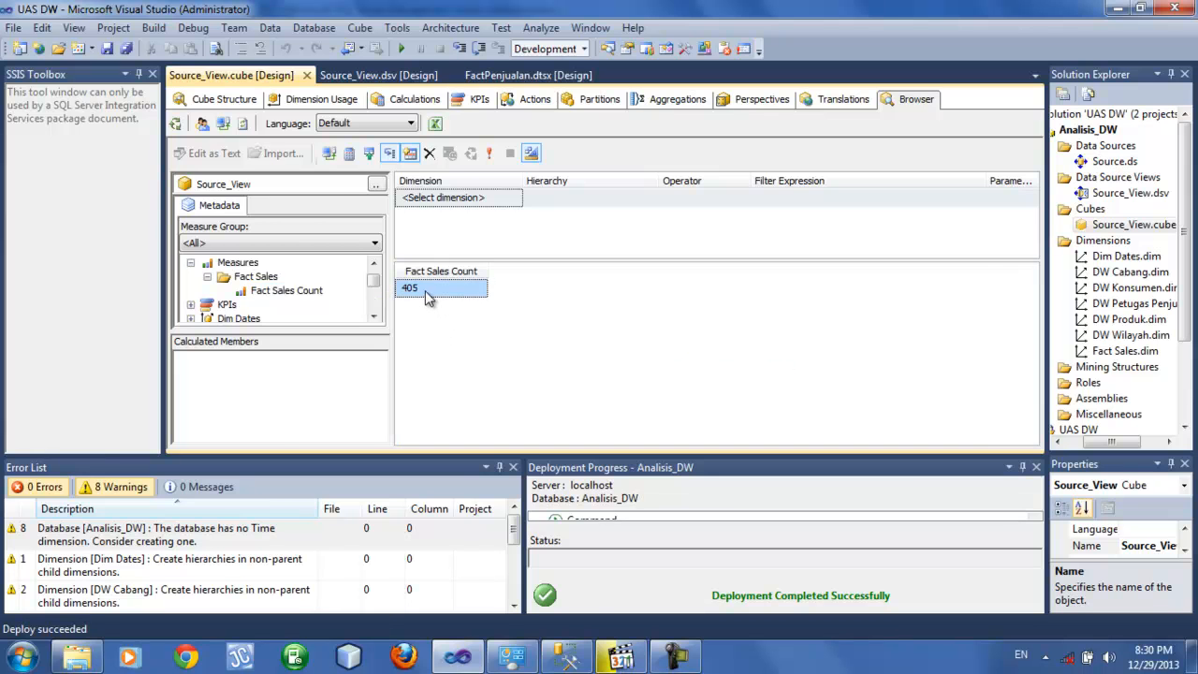
# - Switch to SQL Server Management Studio and check the FactSales query results against the cube's Fact Sales Count
pyautogui.click(596, 658)
pyautogui.moveTo(950, 405); pyautogui.dragTo(865, 576)
pyautogui.moveTo(950, 572); pyautogui.dragTo(950, 402)
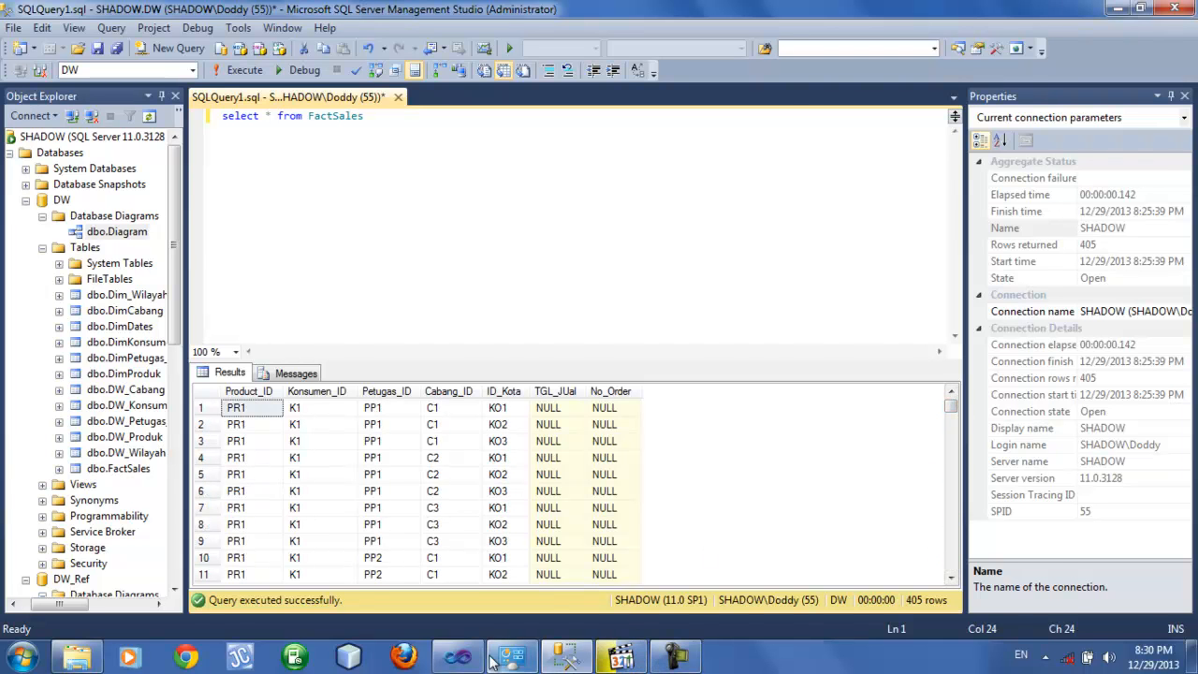
# - Return to the cube browser in Visual Studio and break down Fact Sales Count by ID DW Cabang
pyautogui.click(458, 657)
pyautogui.scroll(-3, 379, 318)
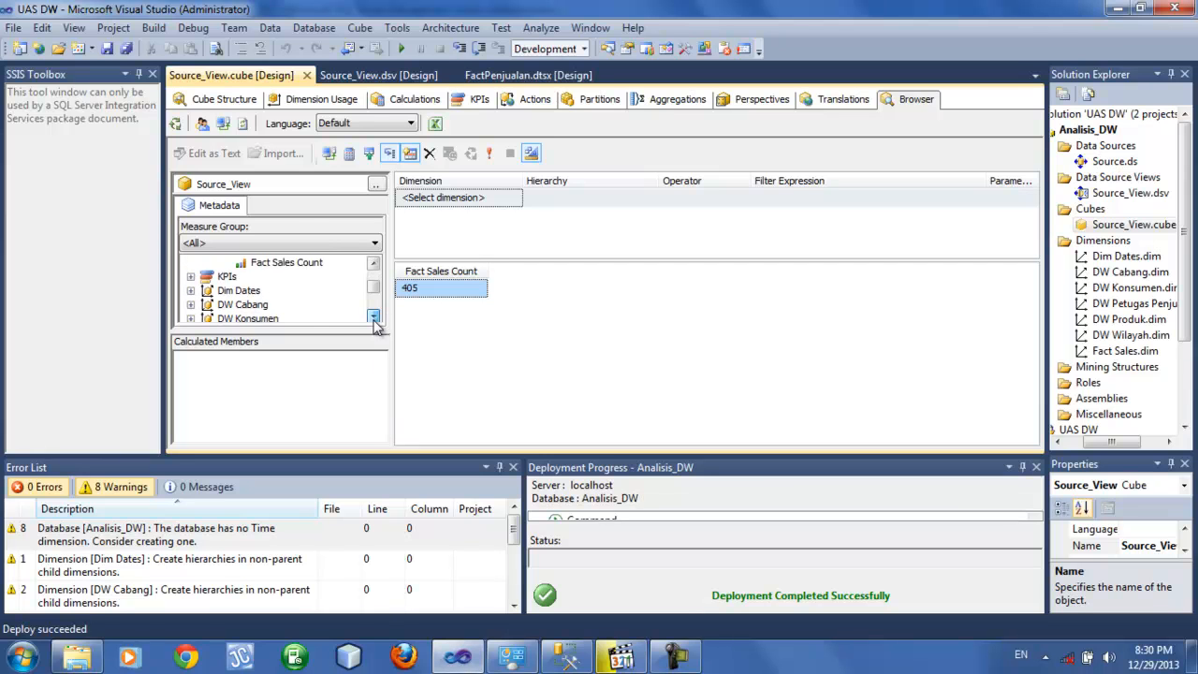
pyautogui.click(192, 291)
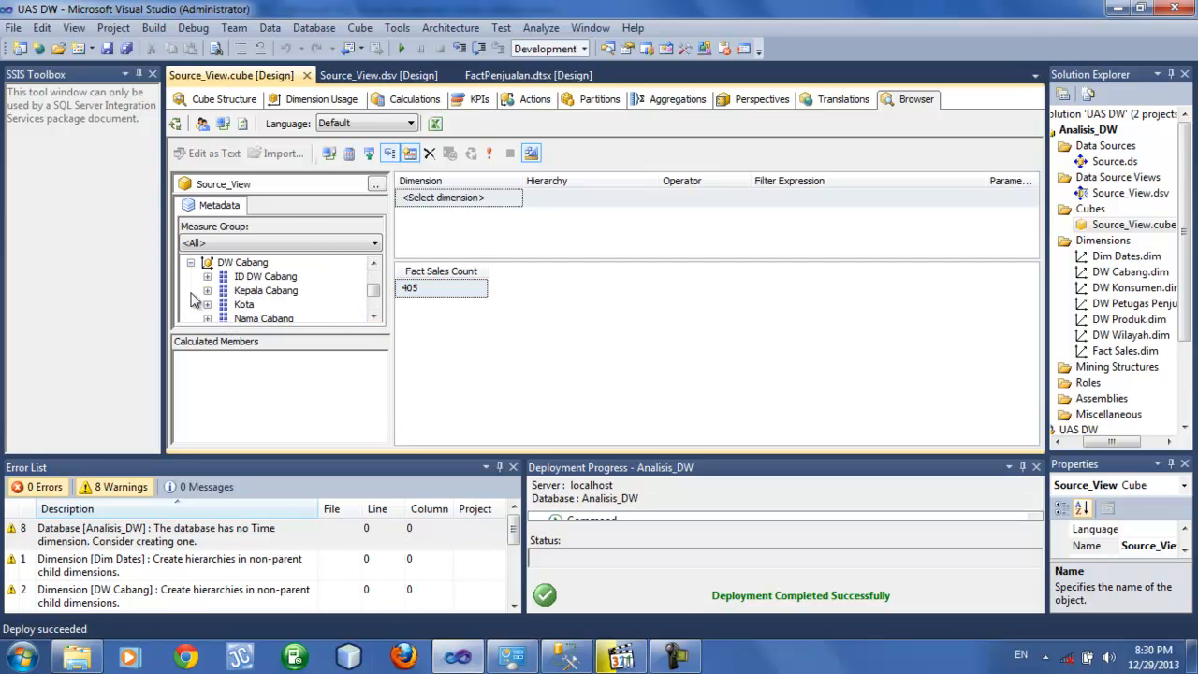
pyautogui.moveTo(265, 278); pyautogui.dragTo(543, 285)
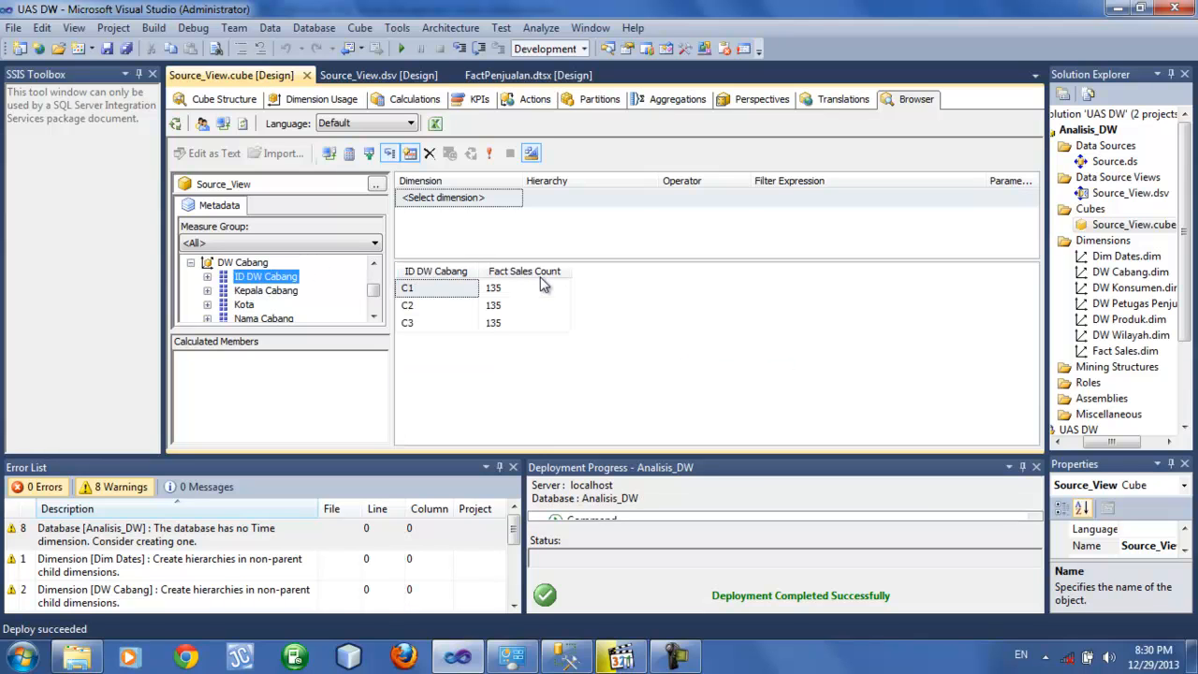
pyautogui.click(471, 363)
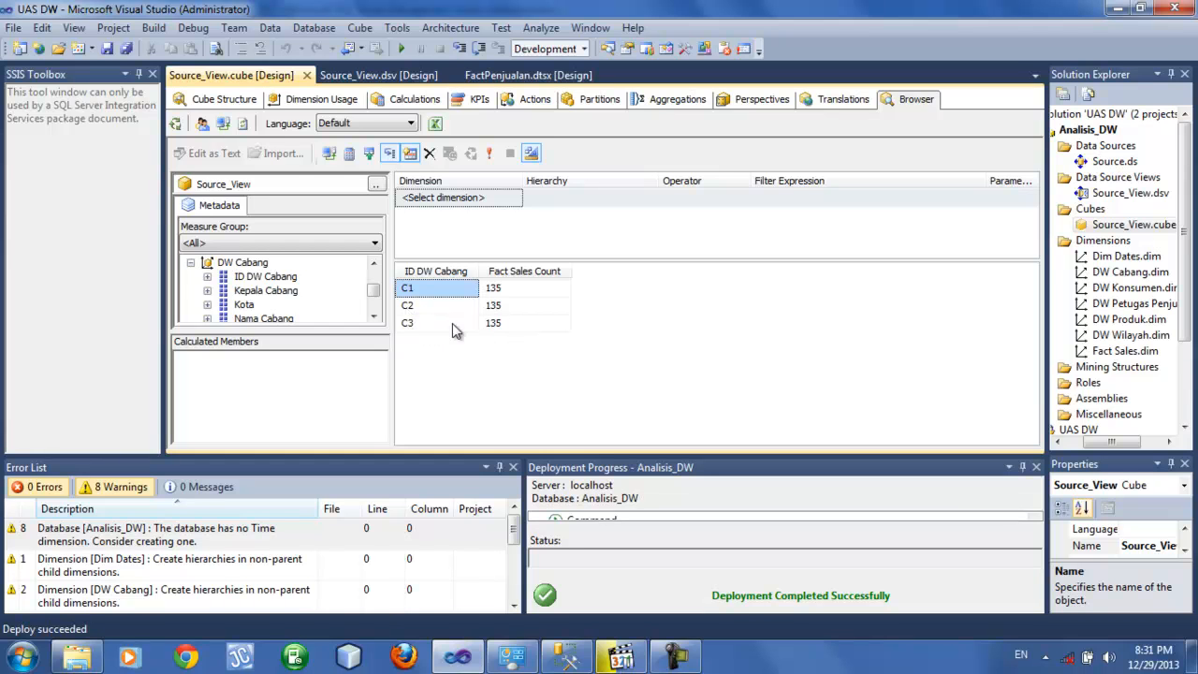
# - Add the Kepala Cabang attribute of DW Cabang to the cube query between ID DW Cabang and Fact Sales Count
pyautogui.click(276, 320)
pyautogui.scroll(-1, 277, 321)
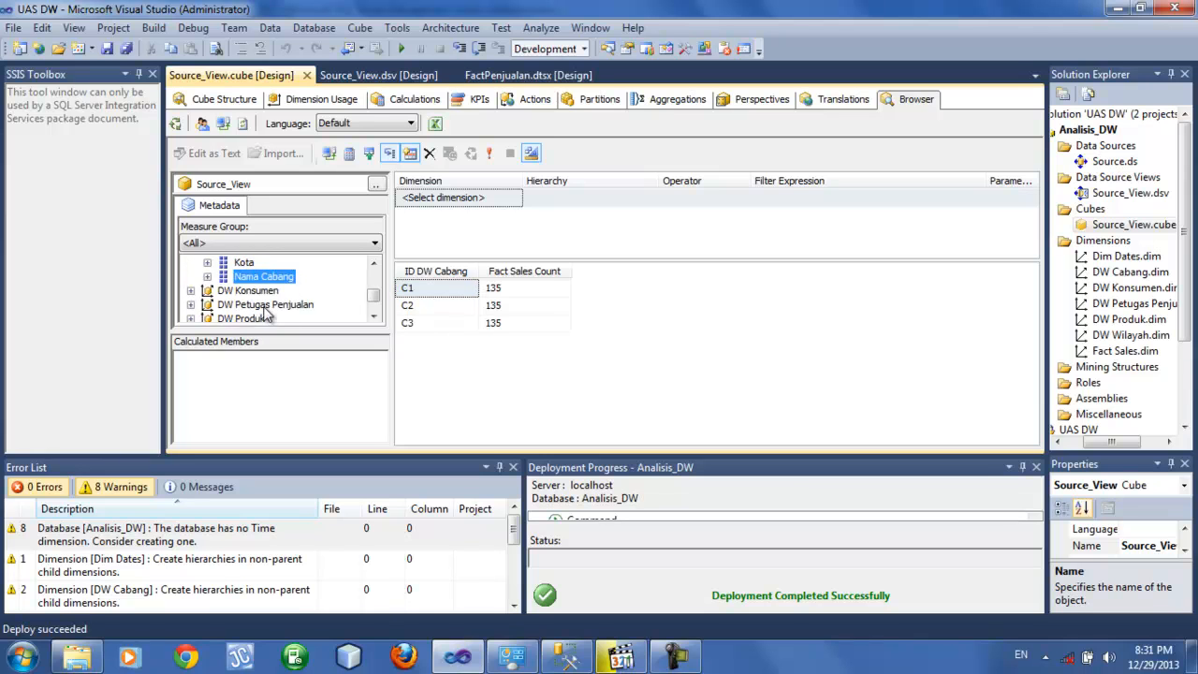
pyautogui.scroll(1, 272, 313)
pyautogui.click(238, 298)
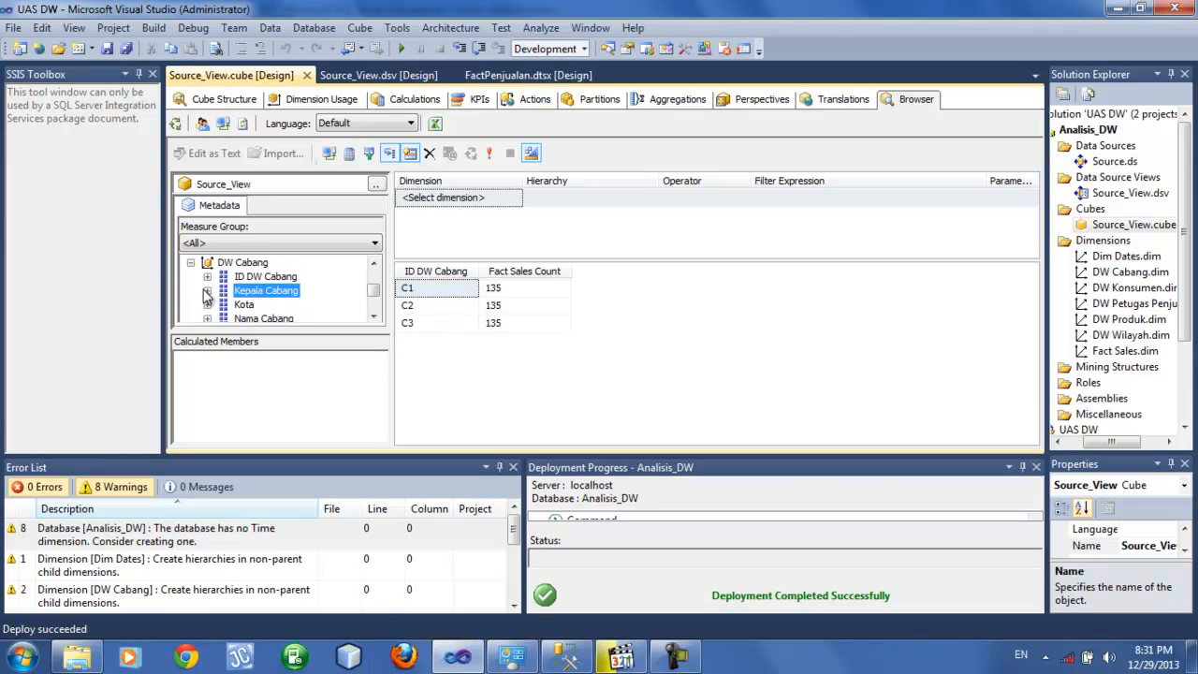
pyautogui.click(207, 291)
pyautogui.click(208, 277)
pyautogui.moveTo(245, 277); pyautogui.dragTo(492, 280)
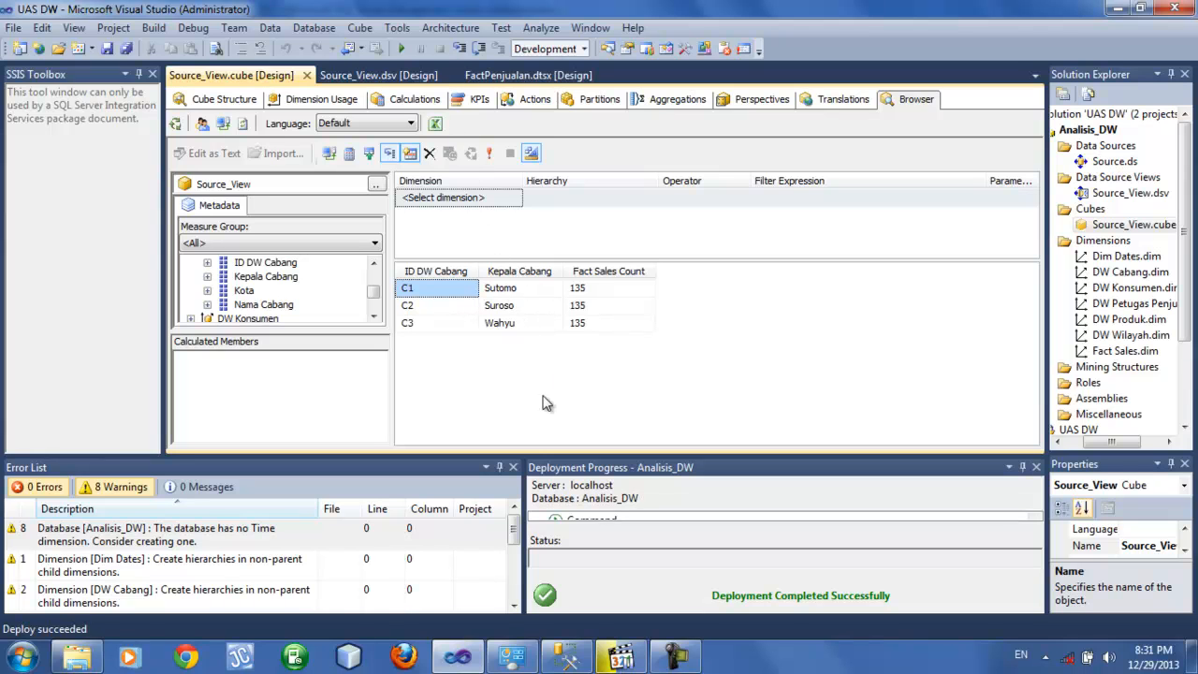
# - Analyze the cube in Excel with data connections enabled and add Fact Sales Count to the PivotTable values
pyautogui.click(434, 127)
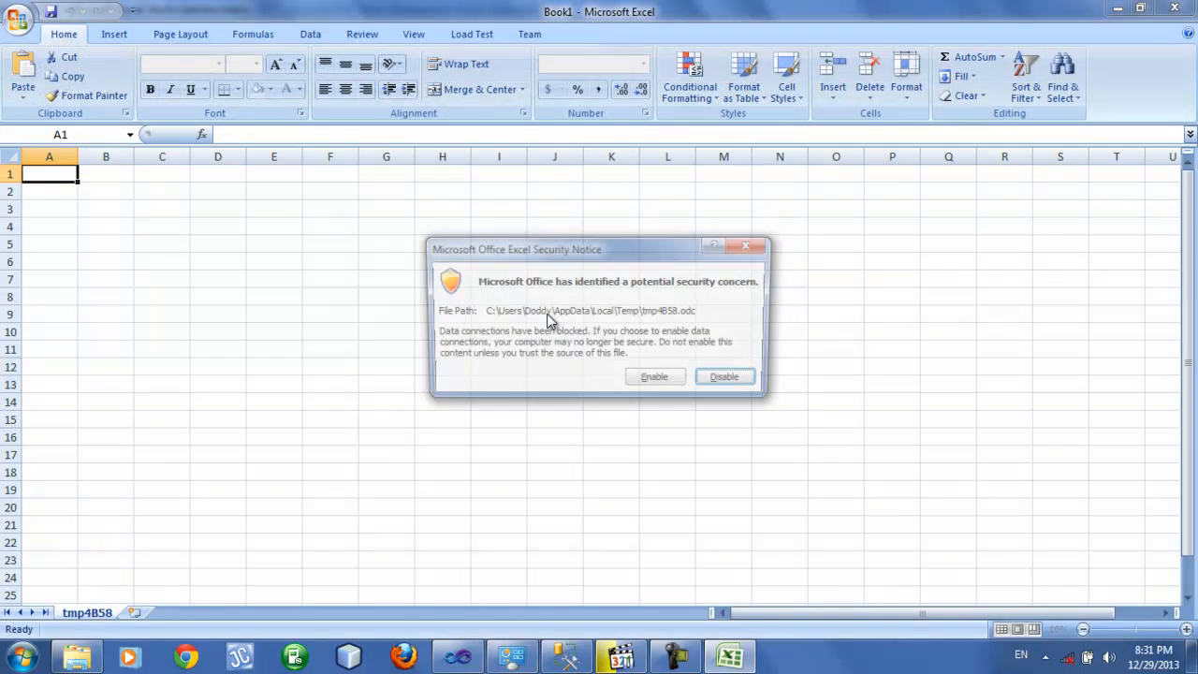
pyautogui.click(656, 380)
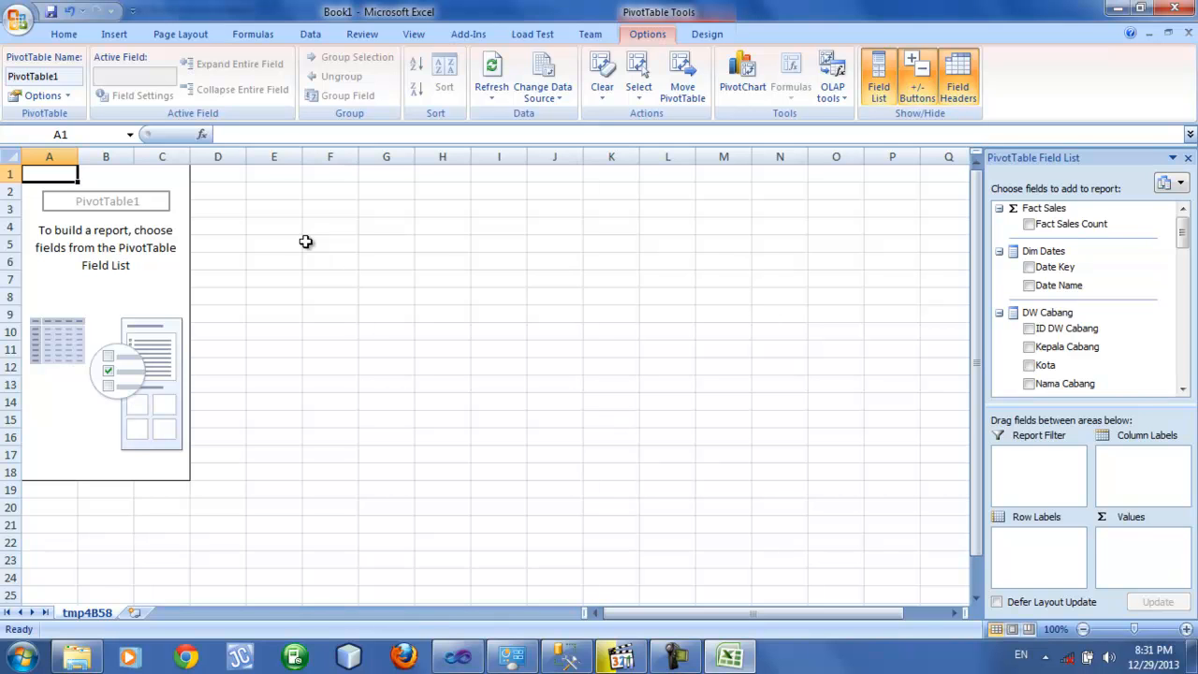
pyautogui.moveTo(1183, 234)
pyautogui.mouseDown()
pyautogui.moveTo(1184, 271)
pyautogui.moveTo(1184, 227)
pyautogui.mouseUp()
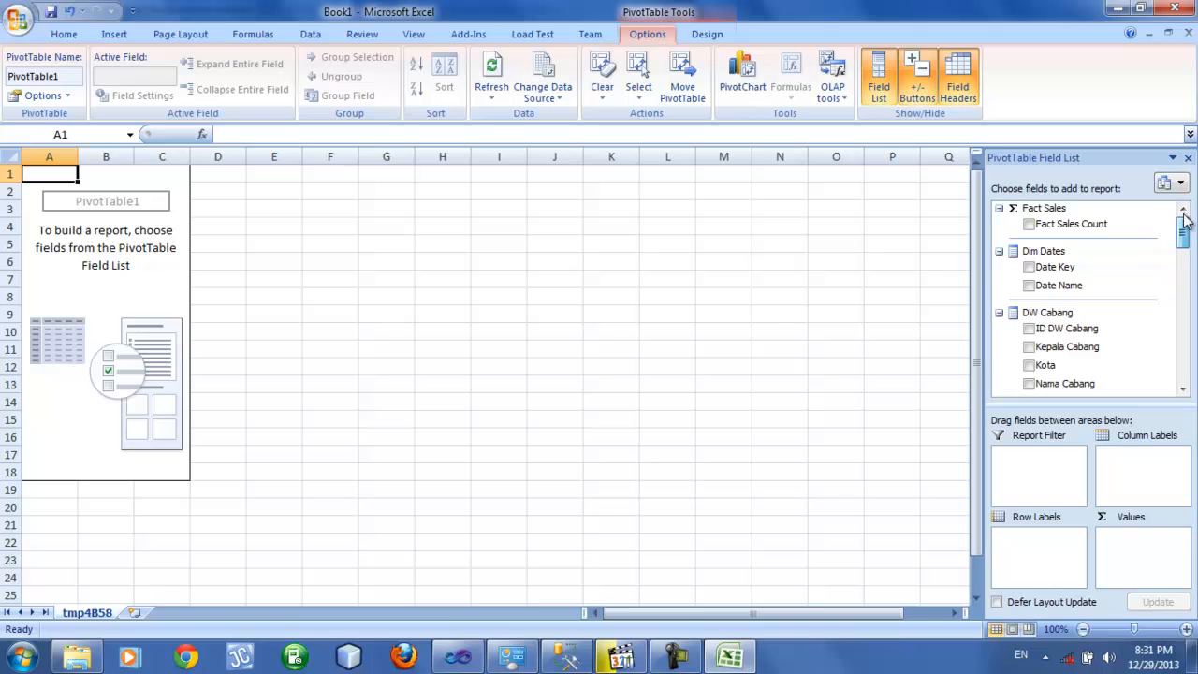
pyautogui.click(1029, 225)
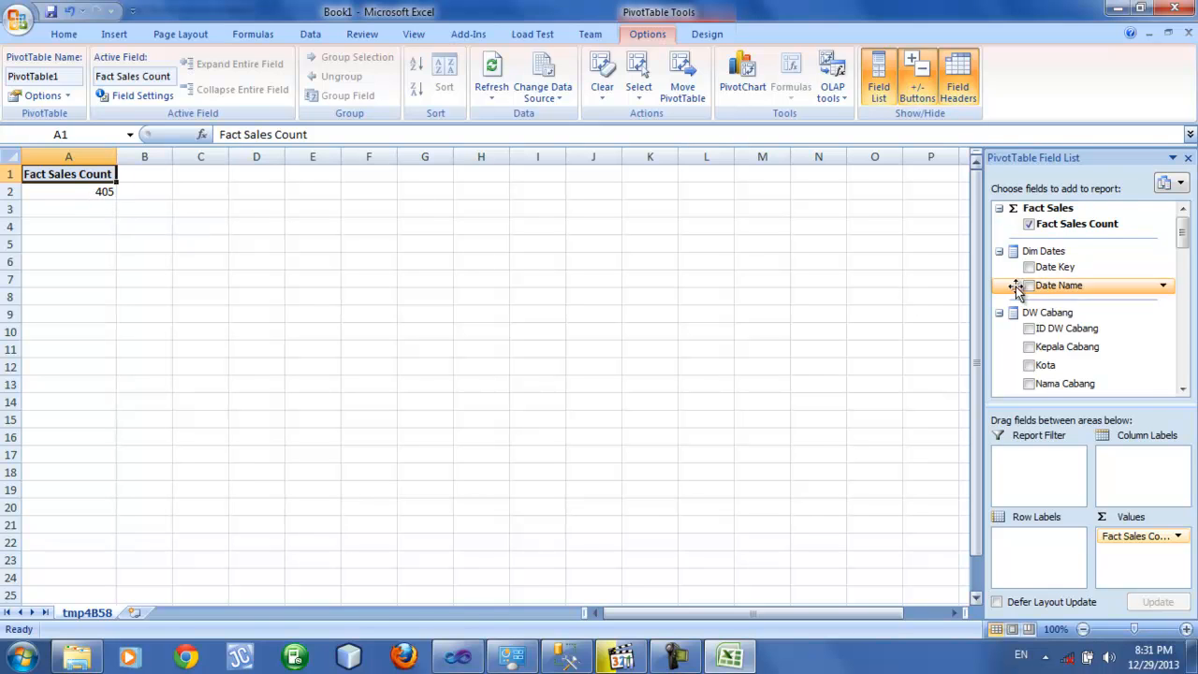
# - Add the DW Cabang fields Kepala Cabang and Kota to the PivotTable's row labels
pyautogui.moveTo(1182, 249); pyautogui.dragTo(1182, 251)
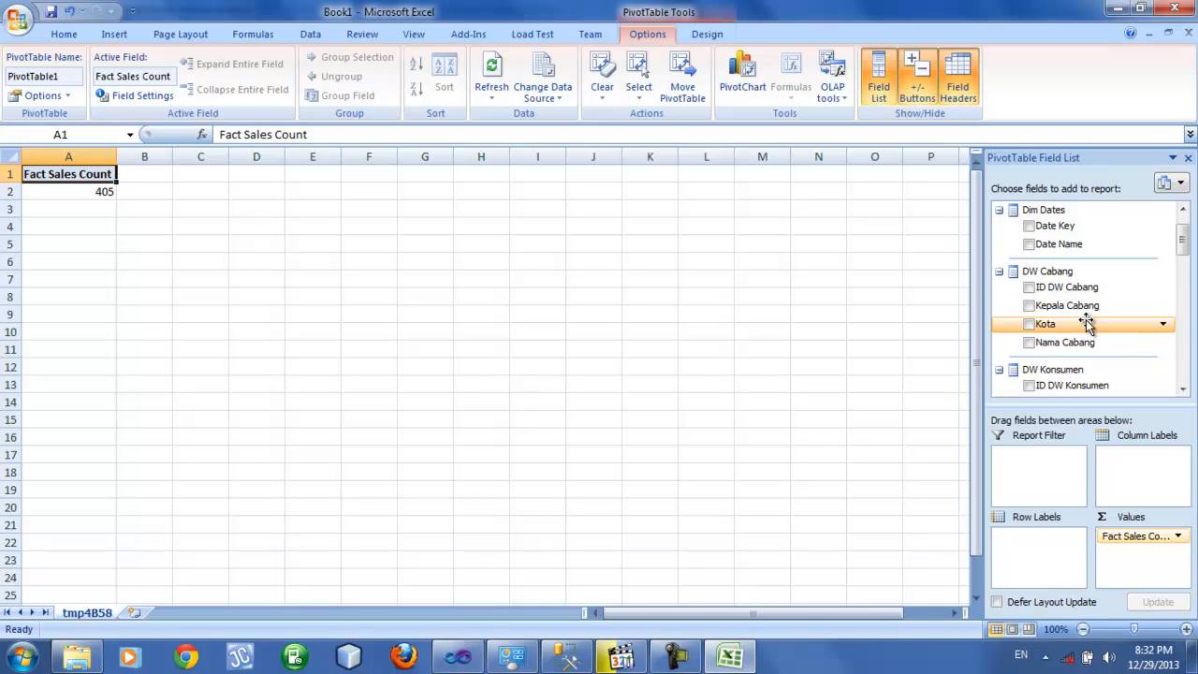
pyautogui.click(1030, 306)
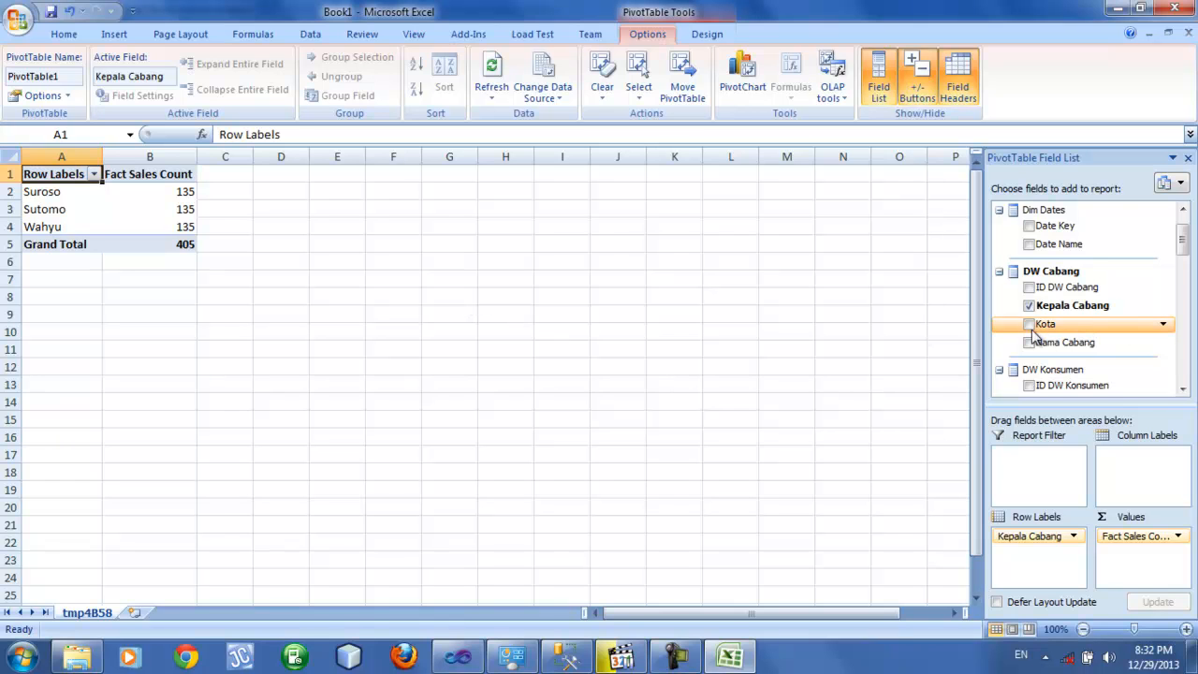
pyautogui.click(1029, 323)
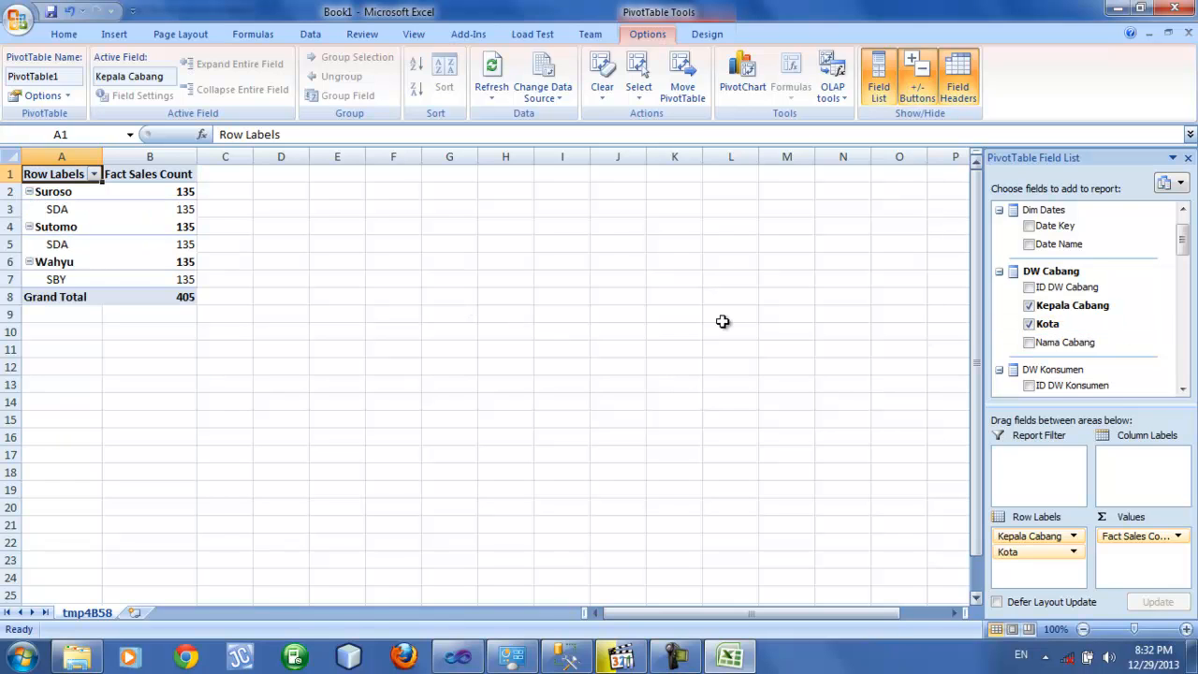
# - Add Nama Petugas Penjualan and Nama Konsumen as further row labels in the PivotTable
pyautogui.click(1183, 390)
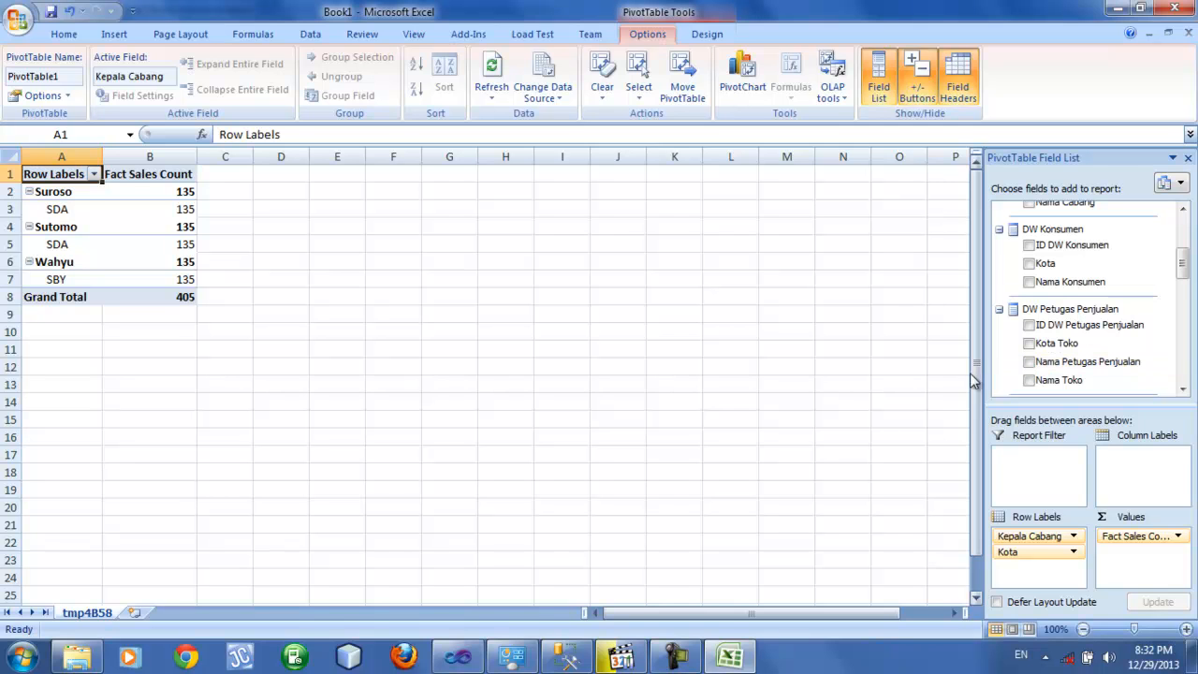
pyautogui.click(1029, 362)
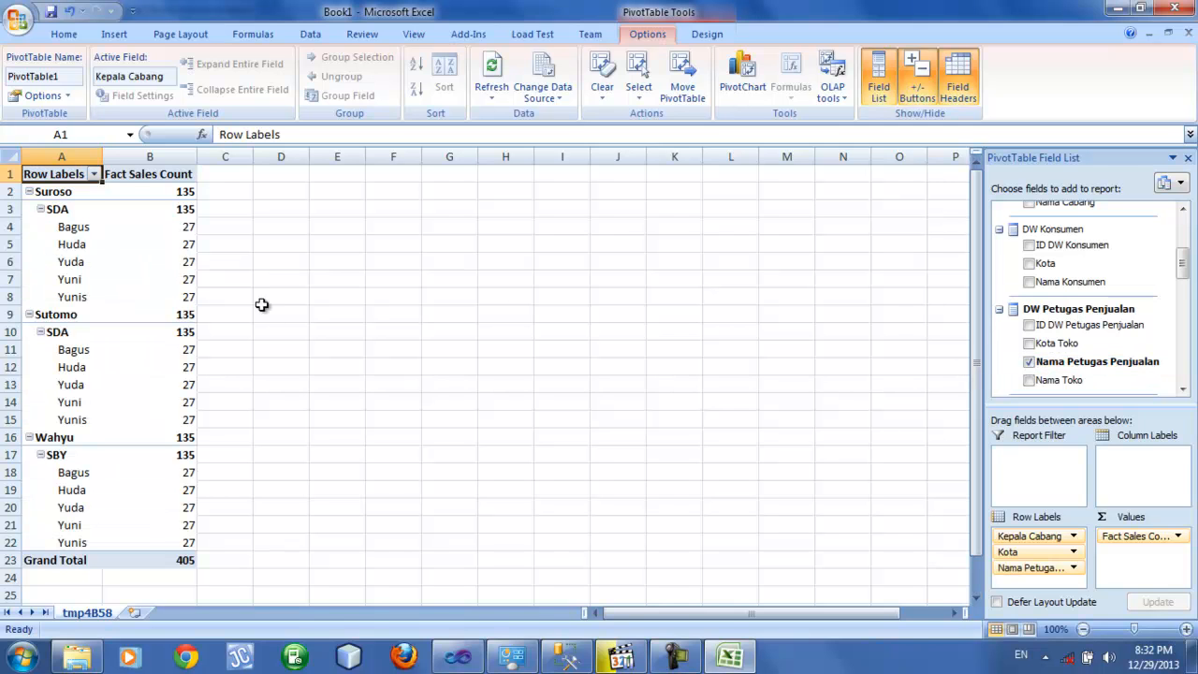
pyautogui.click(1030, 282)
pyautogui.click(535, 329)
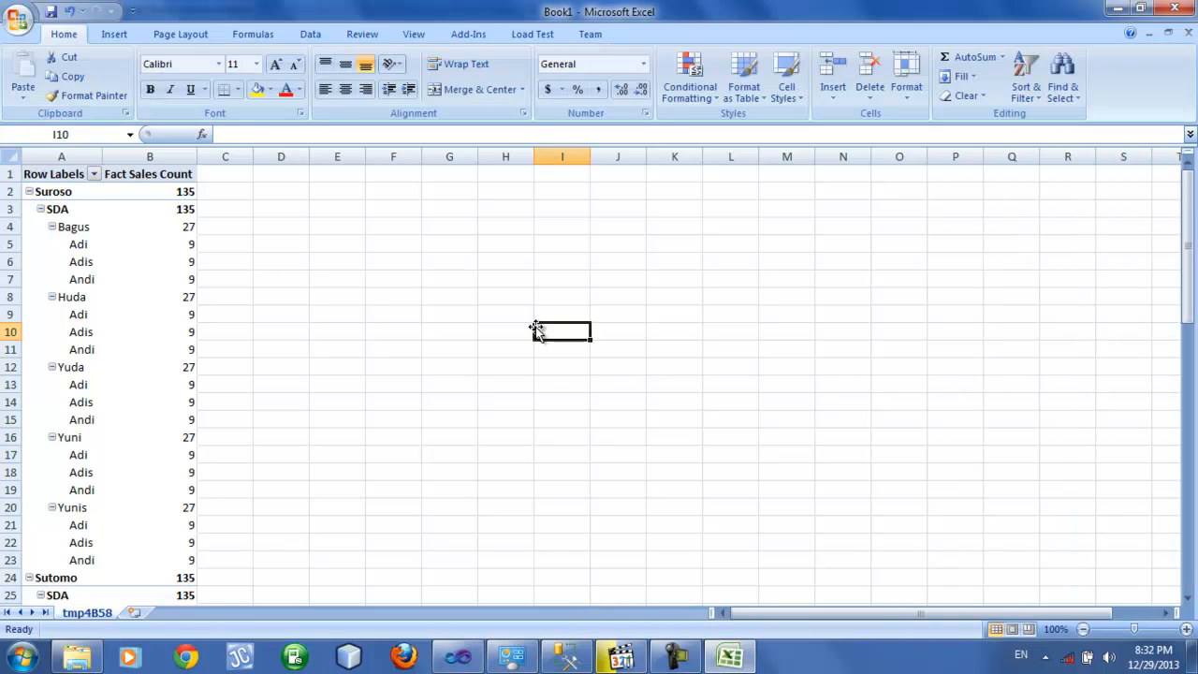
pyautogui.click(75, 193)
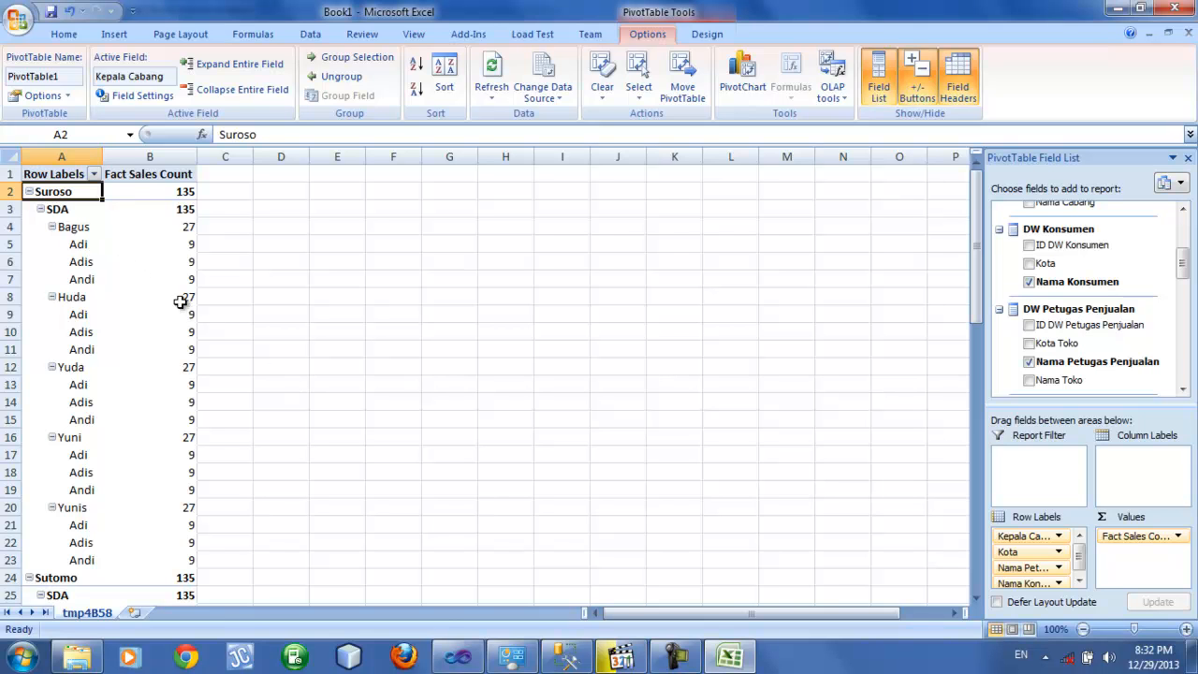
pyautogui.click(341, 342)
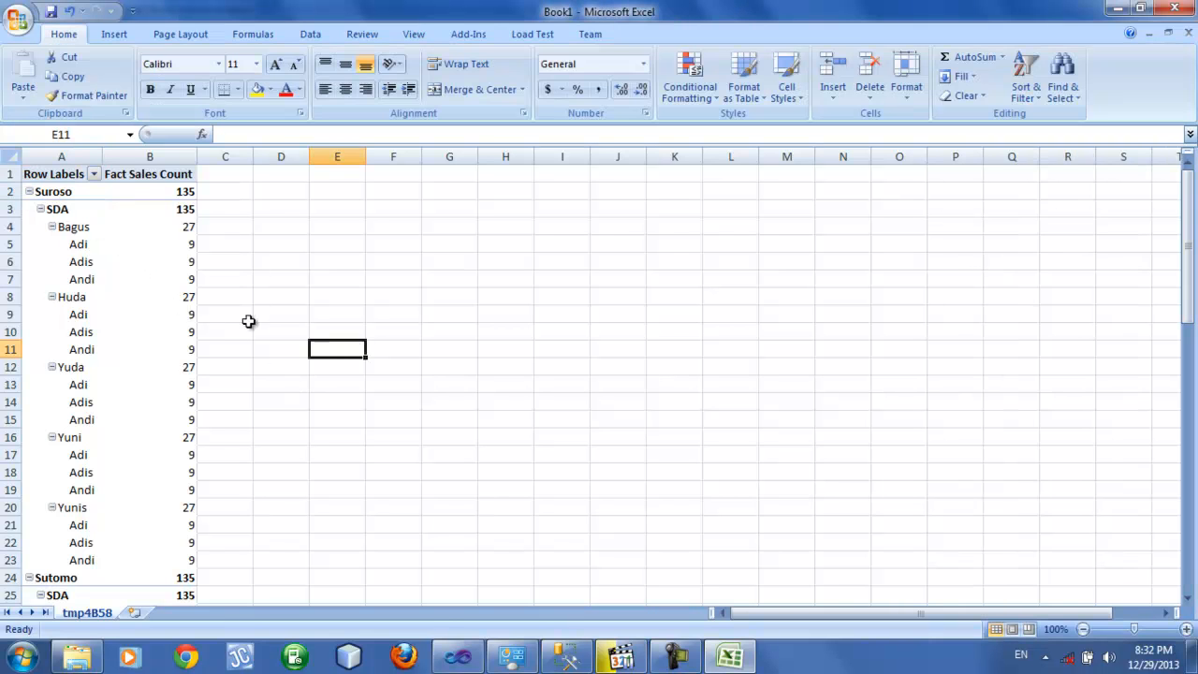
pyautogui.click(94, 211)
pyautogui.click(62, 193)
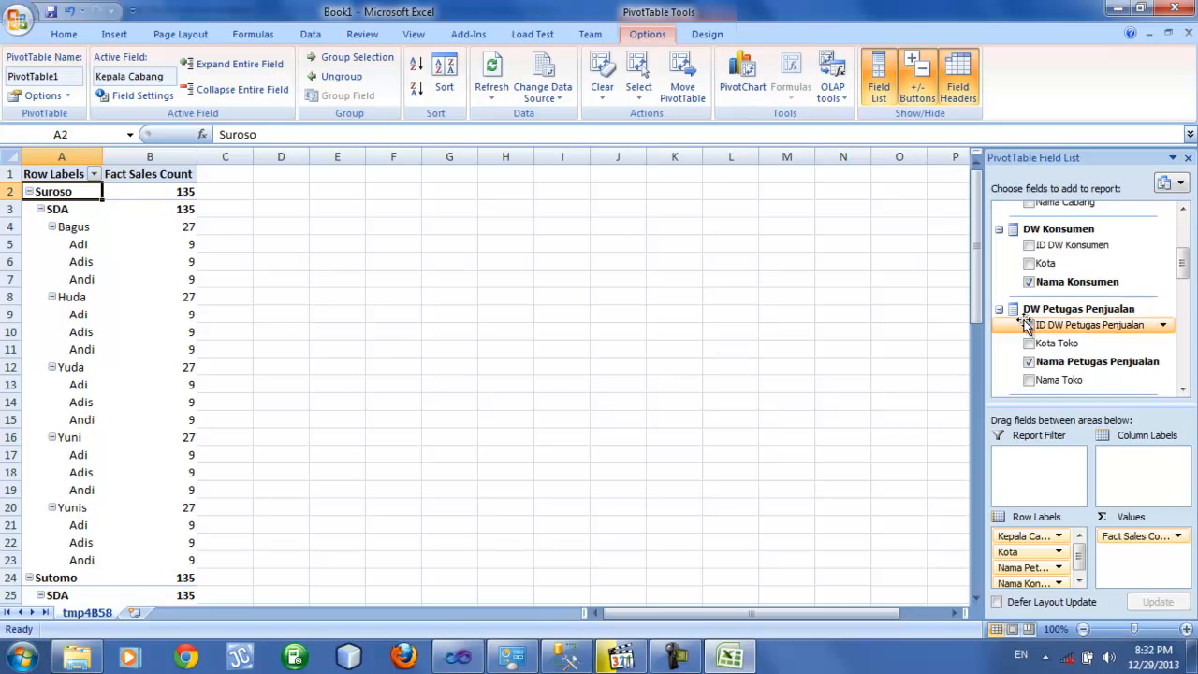
# - Examine how the PivotTable breaks down Fact Sales Count by branch head, city, salesperson and consumer
pyautogui.moveTo(1183, 264); pyautogui.dragTo(1186, 245)
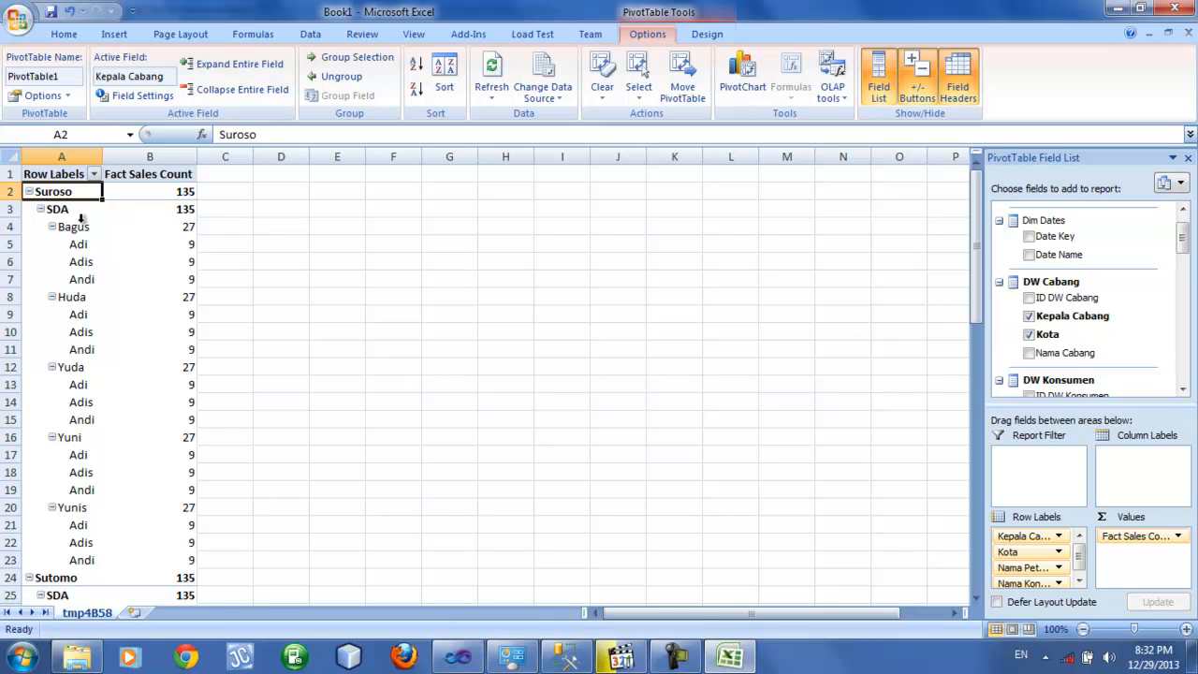
pyautogui.moveTo(1184, 236); pyautogui.dragTo(1184, 269)
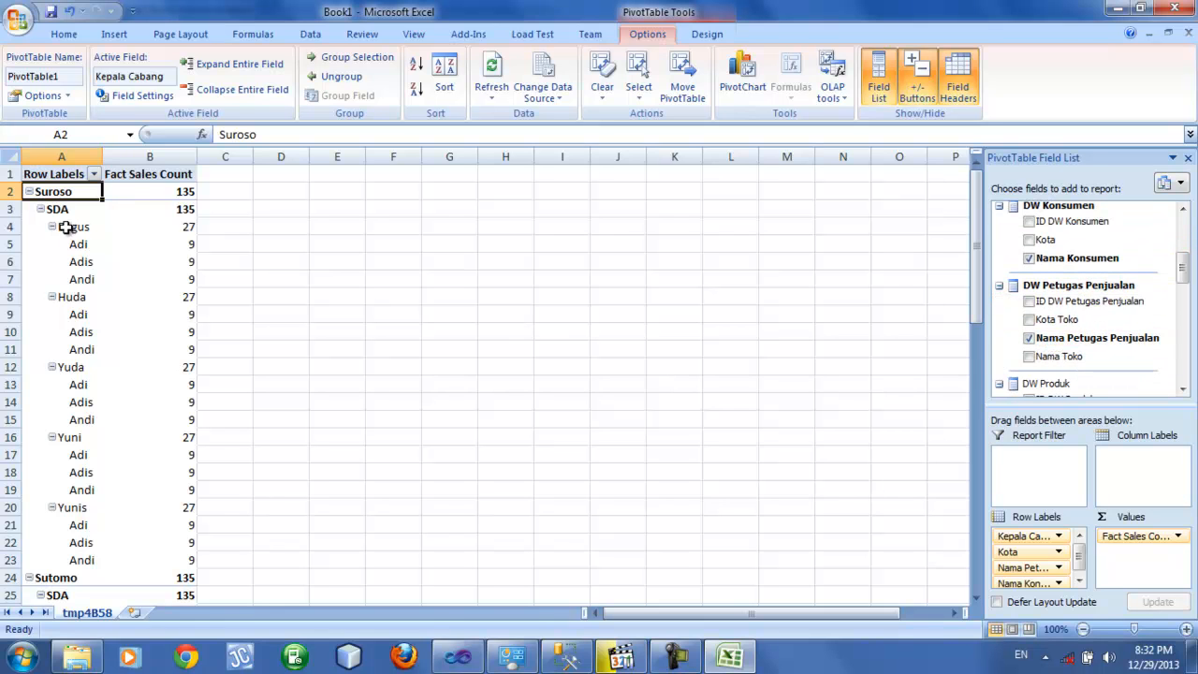
pyautogui.moveTo(1182, 277); pyautogui.dragTo(1182, 266)
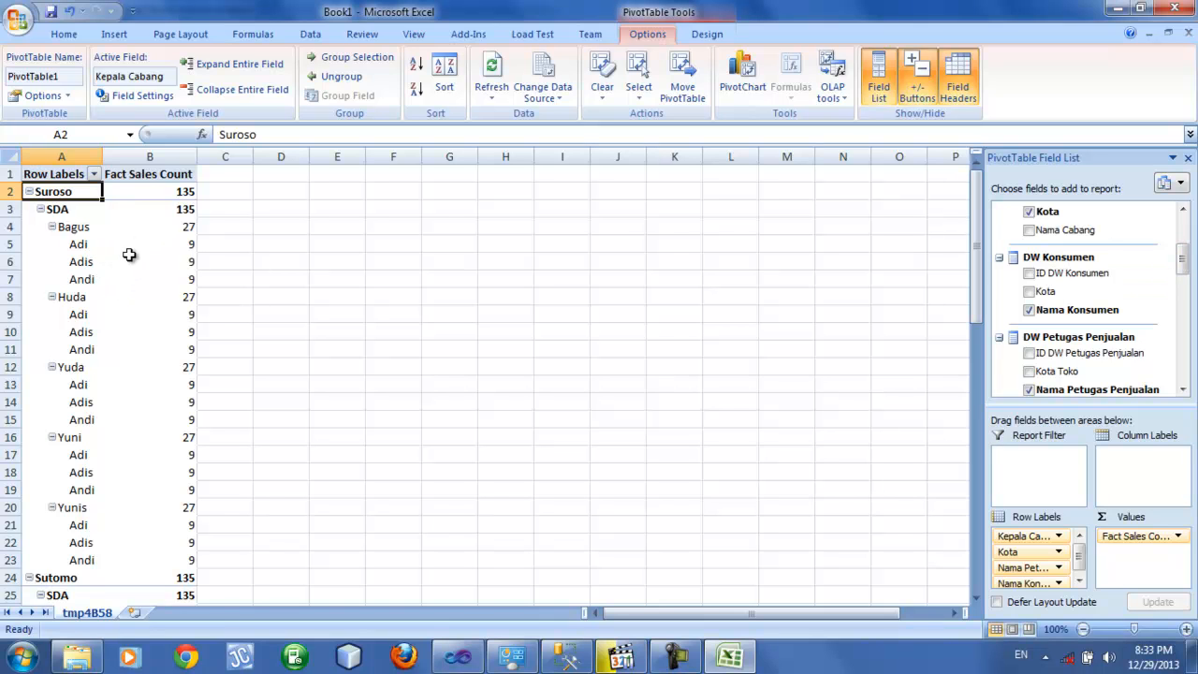
pyautogui.click(91, 247)
pyautogui.click(94, 263)
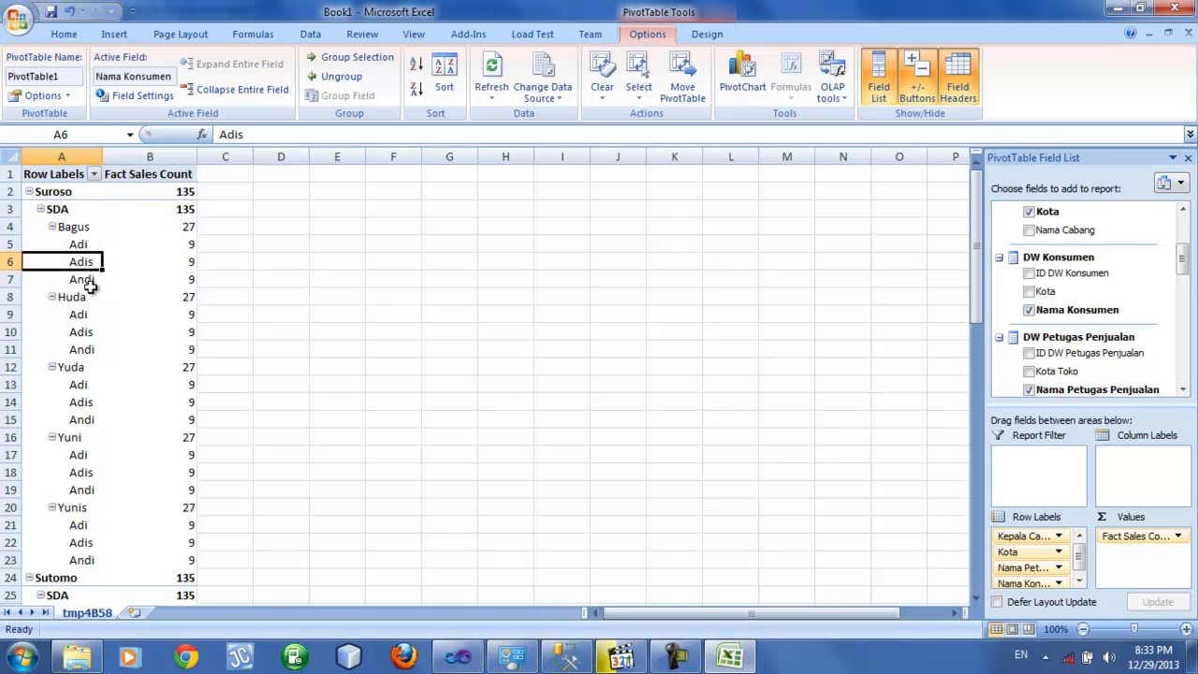
pyautogui.click(91, 281)
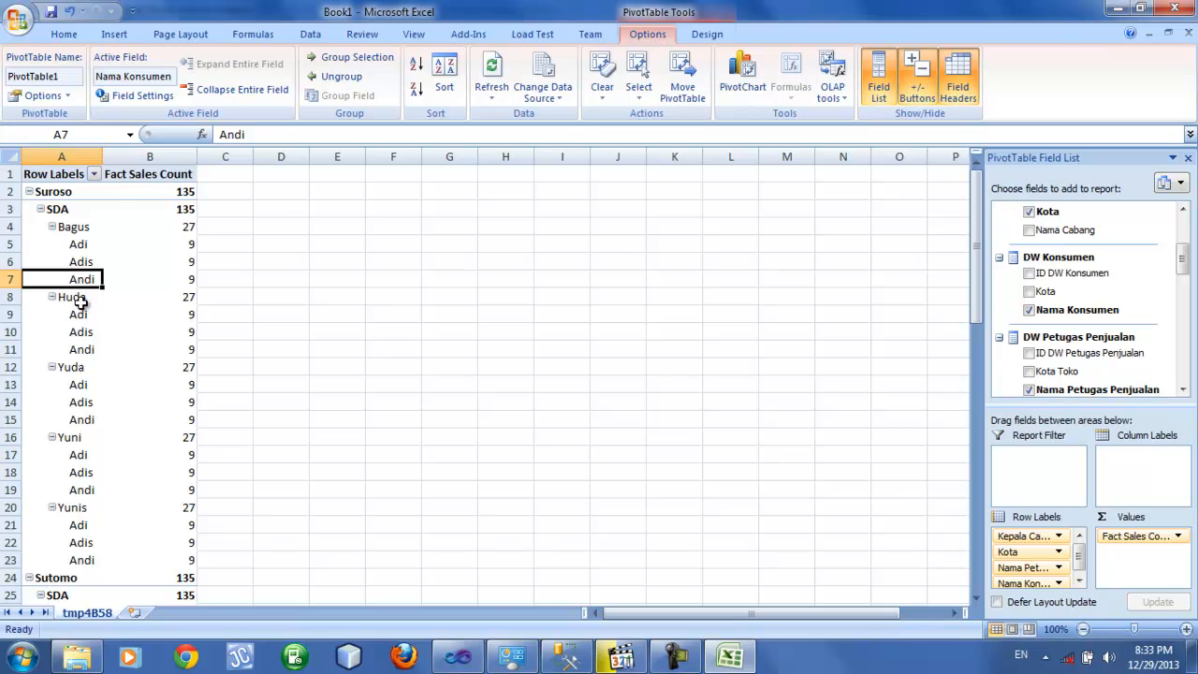
pyautogui.click(83, 230)
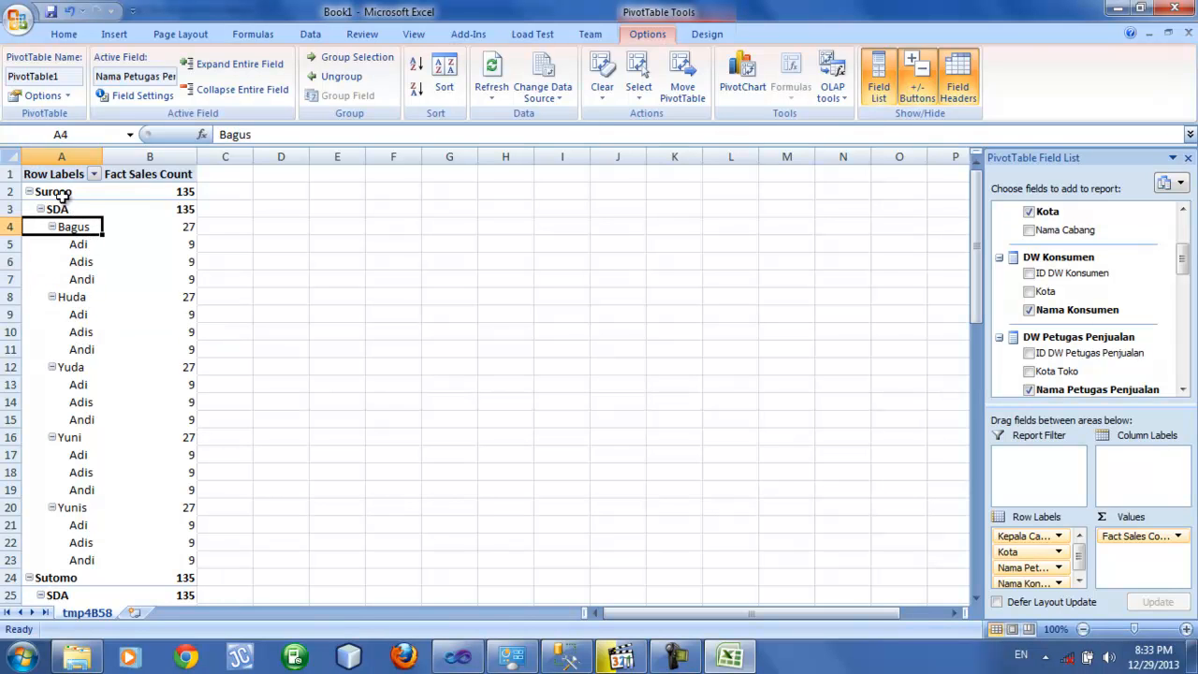
pyautogui.click(87, 300)
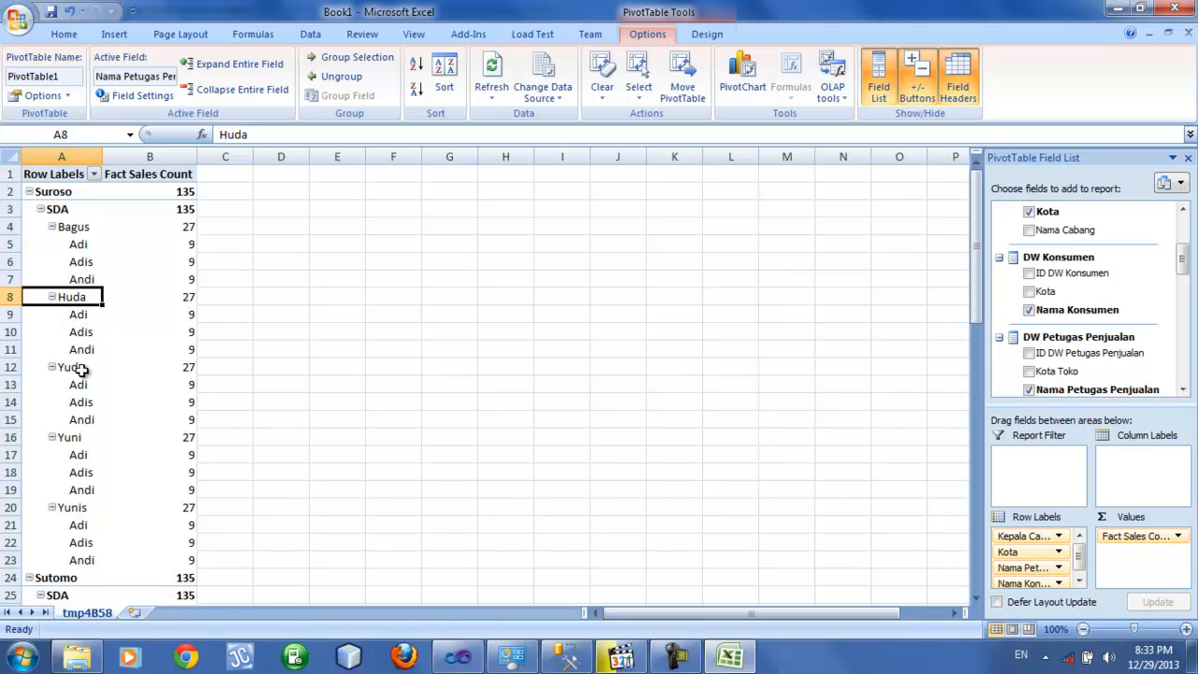
pyautogui.click(86, 368)
pyautogui.click(85, 440)
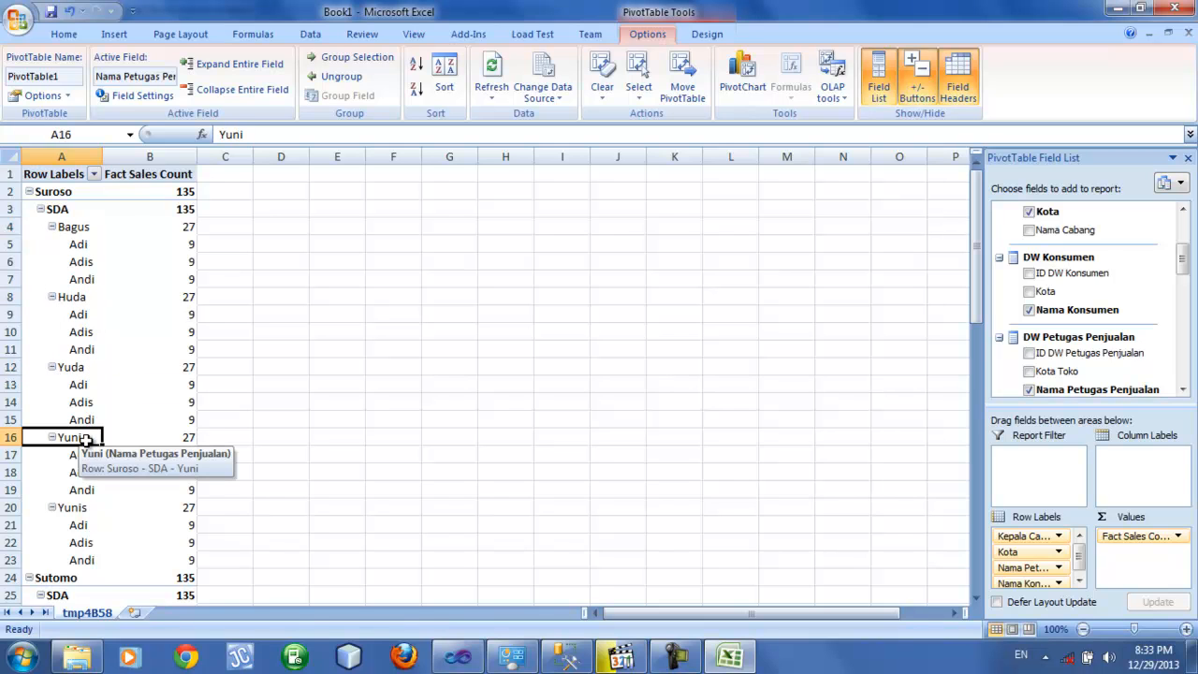
pyautogui.click(80, 513)
pyautogui.click(84, 457)
pyautogui.click(85, 439)
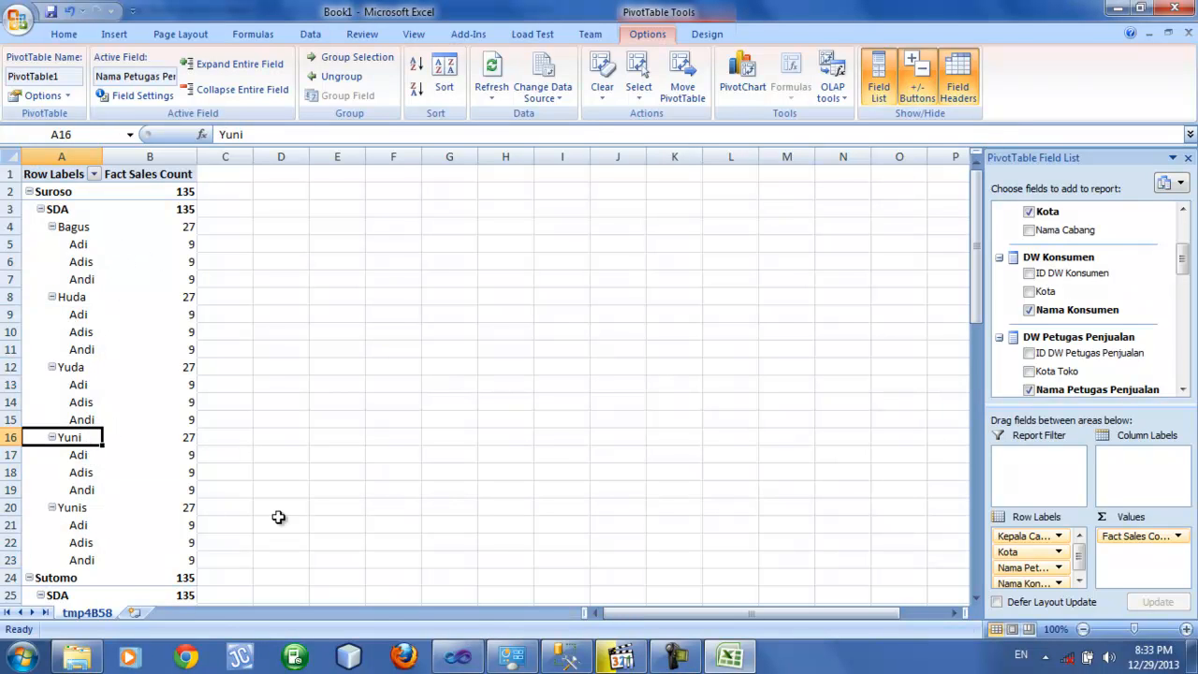
pyautogui.click(332, 508)
# - Review the Fact Sales Count of every branch head down to the grand total row
pyautogui.click(67, 193)
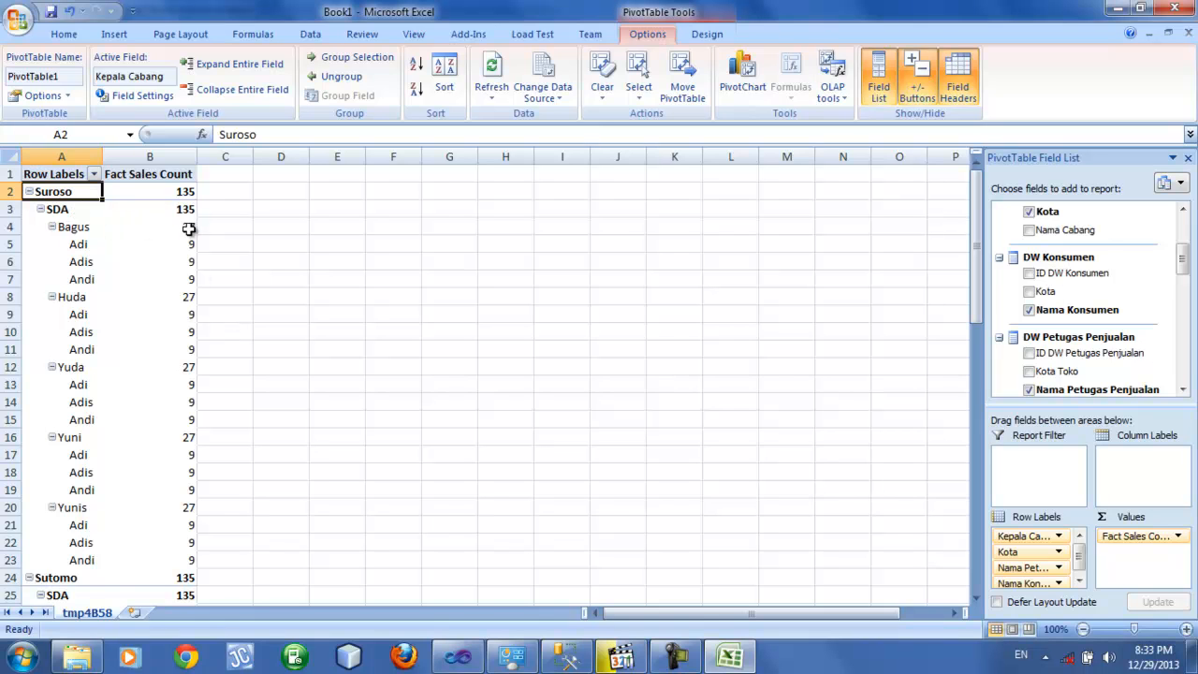
pyautogui.scroll(-19, 318, 467)
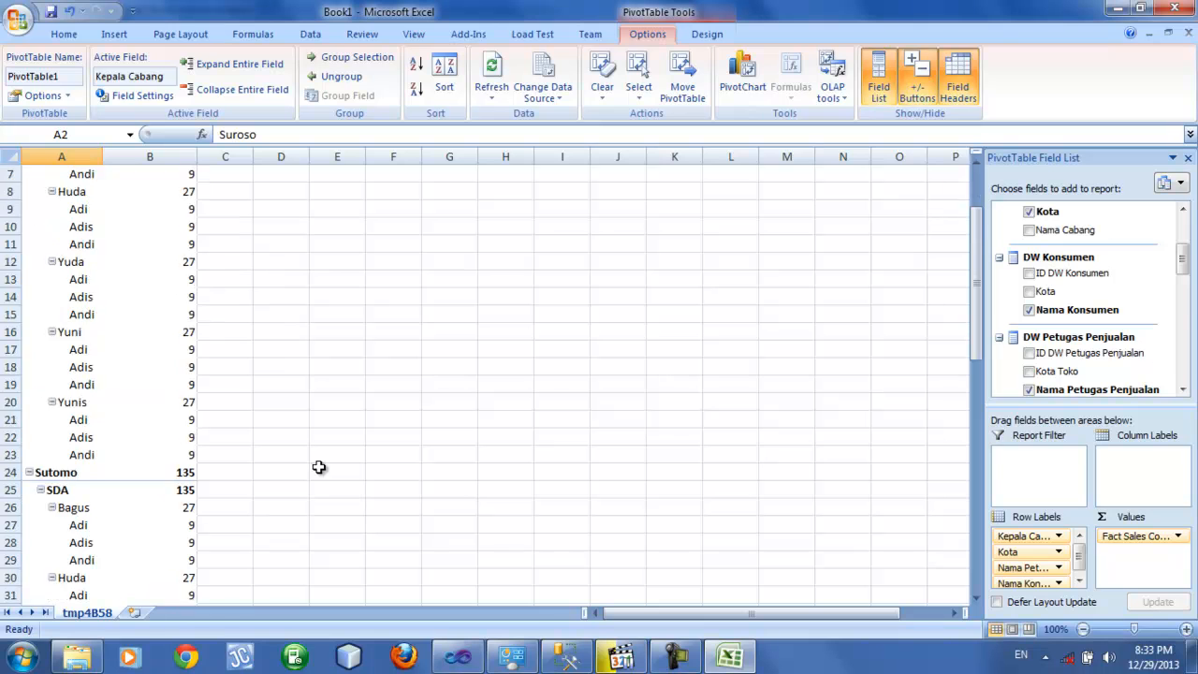
pyautogui.scroll(18, 310, 462)
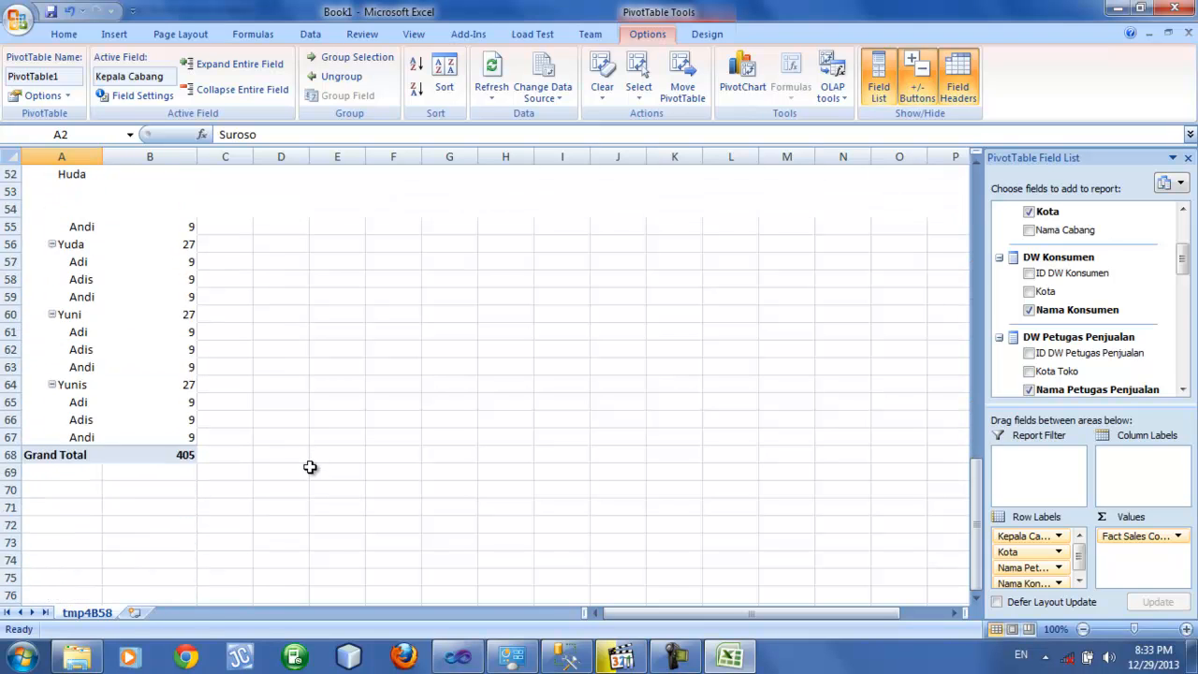
pyautogui.scroll(1, 307, 469)
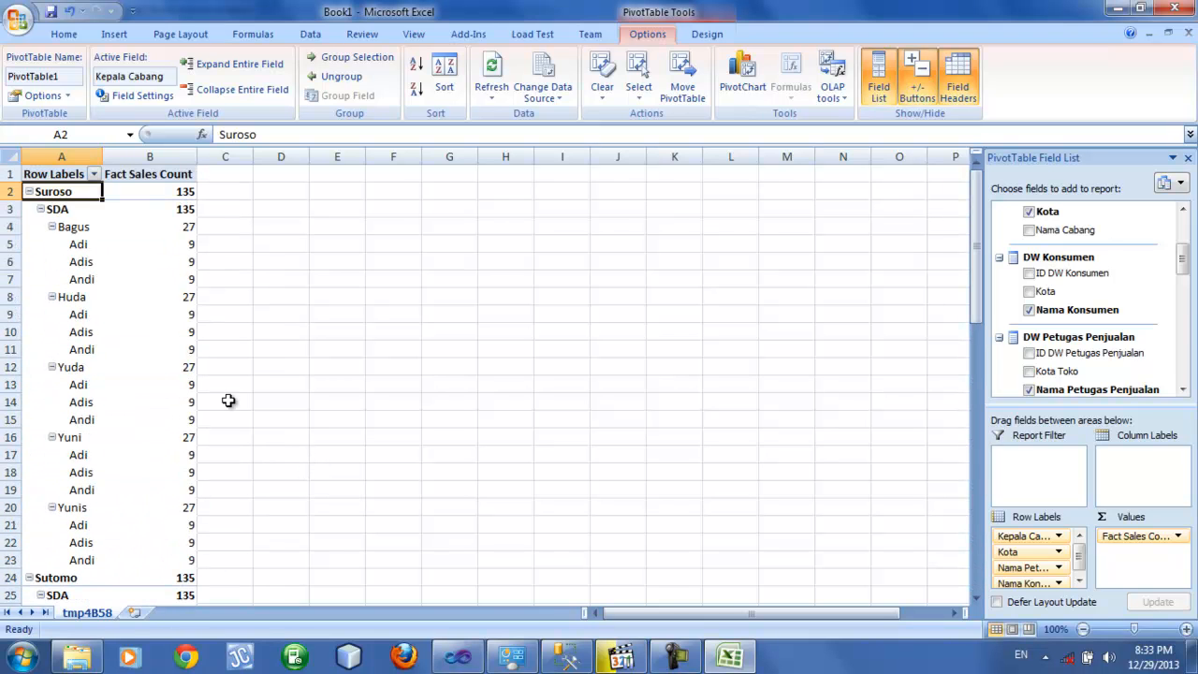
pyautogui.click(152, 384)
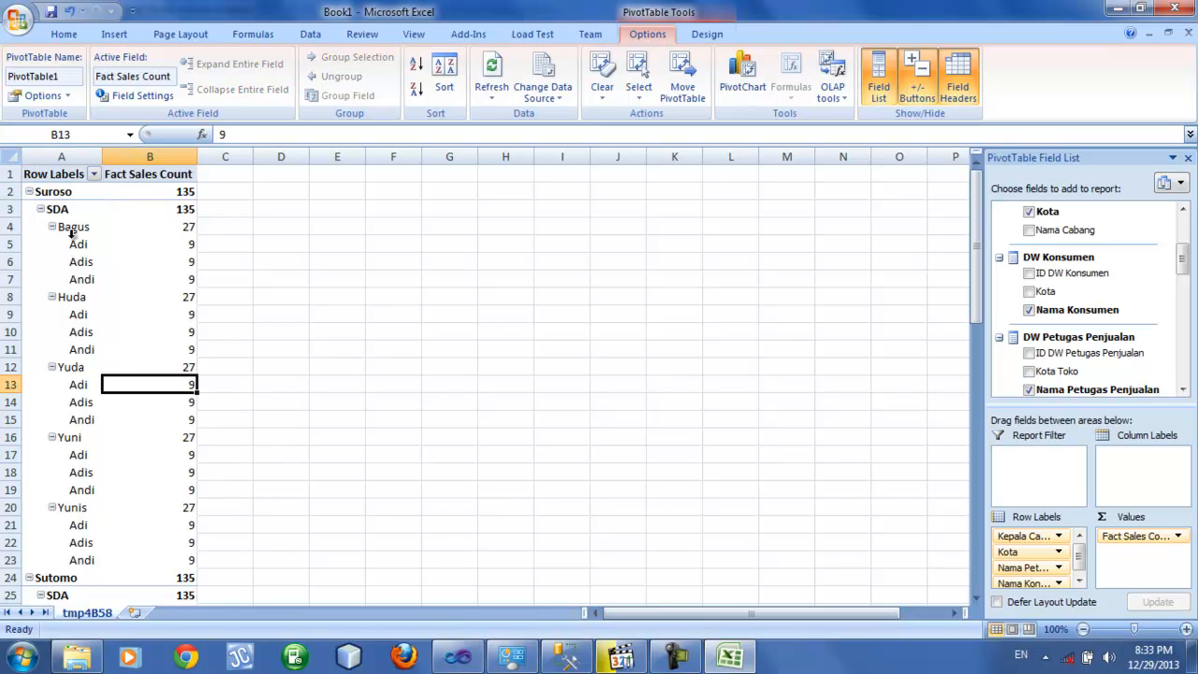
# - Collapse the SDA and SBY city groups in the PivotTable so only branch heads and cities are listed
pyautogui.click(41, 210)
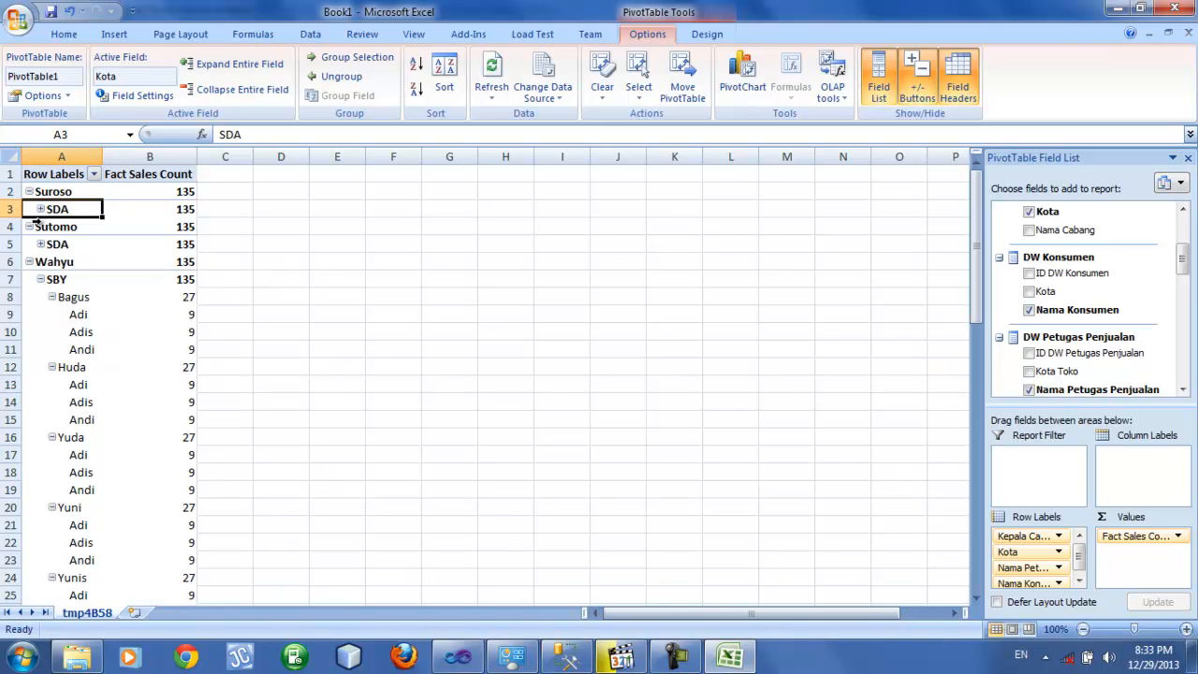
pyautogui.click(43, 279)
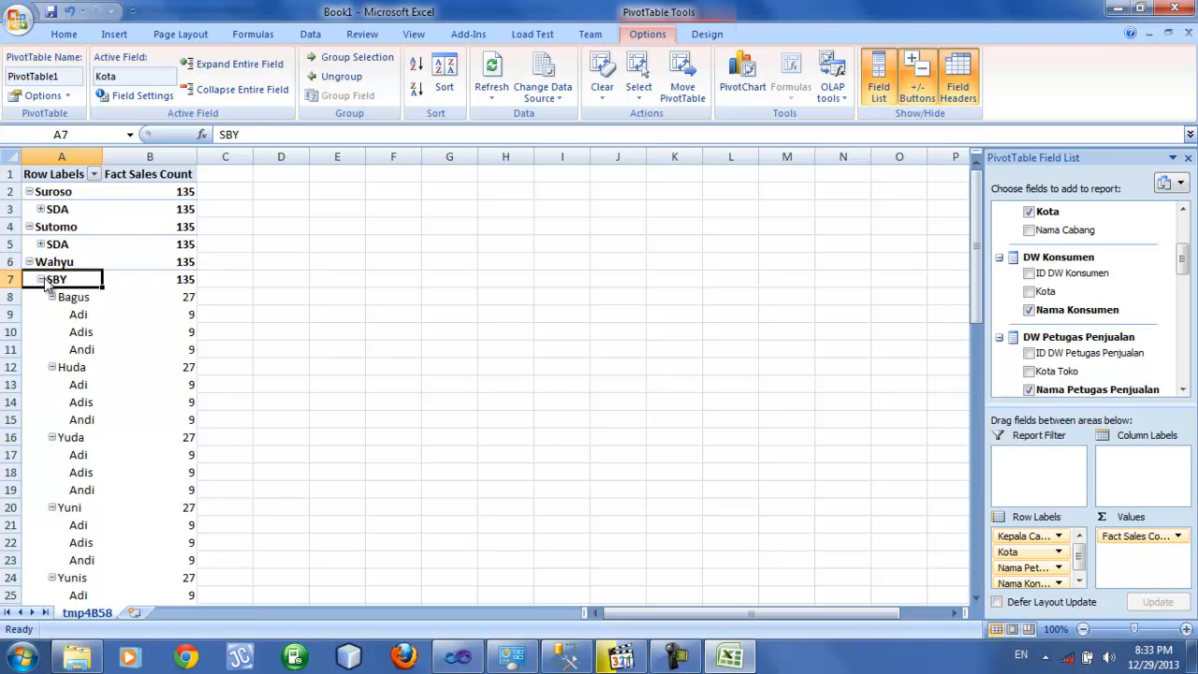
pyautogui.click(84, 316)
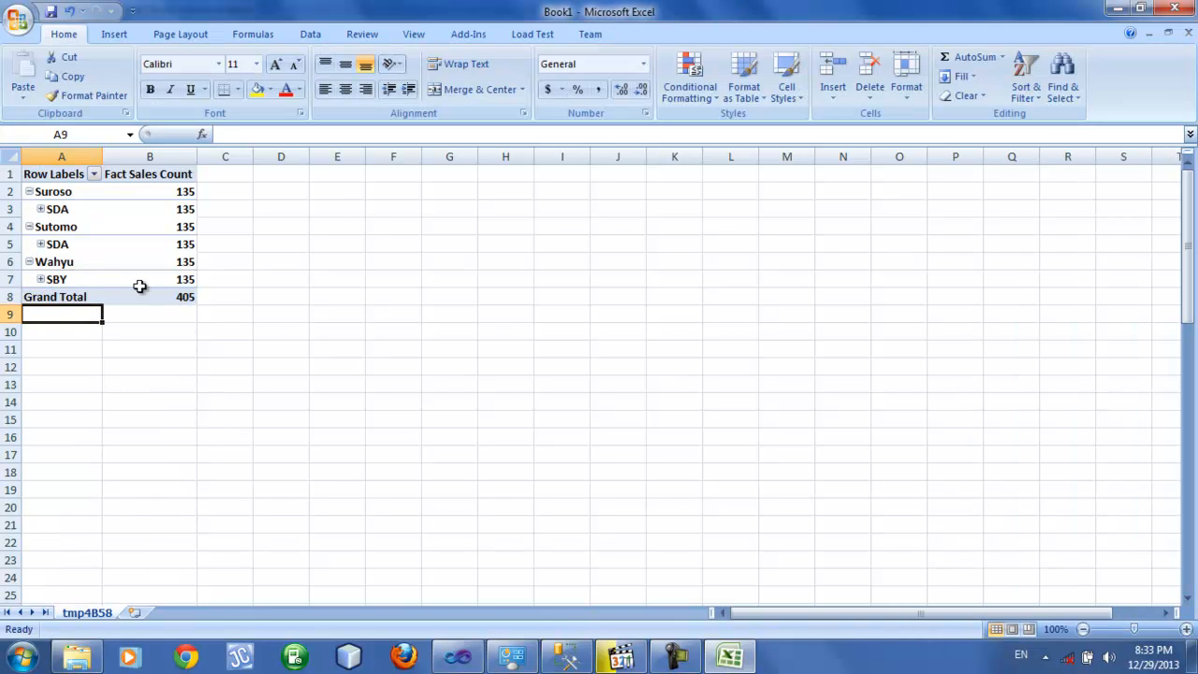
pyautogui.click(78, 197)
pyautogui.moveTo(182, 279); pyautogui.dragTo(36, 196)
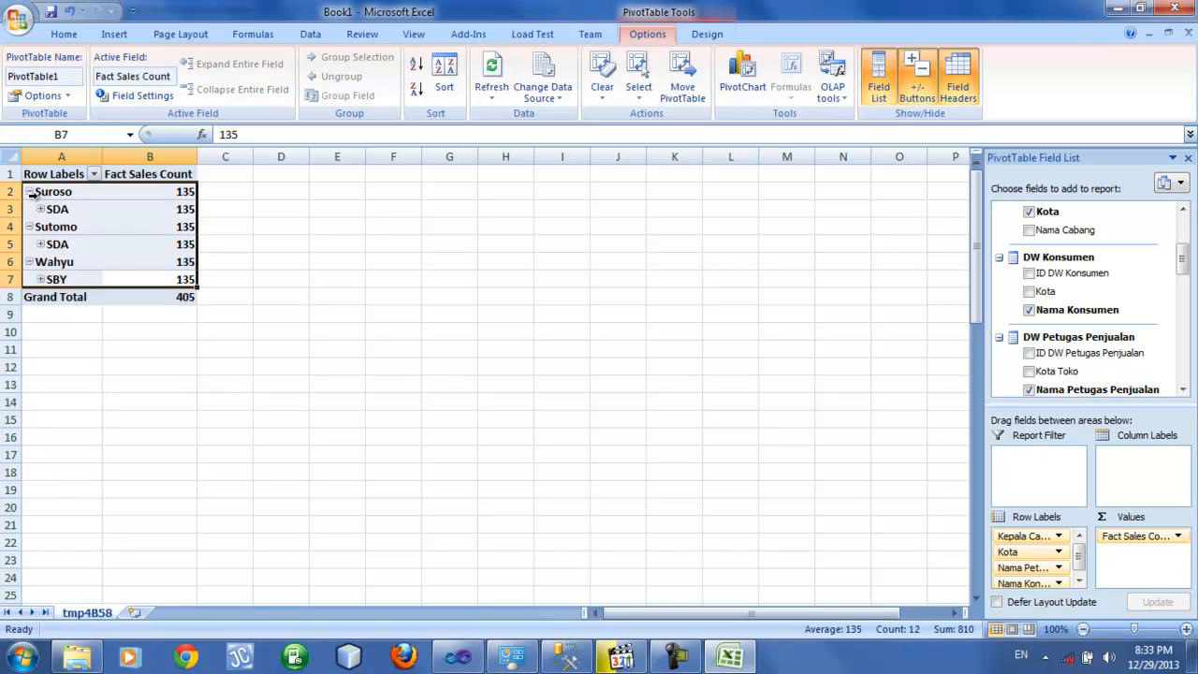
pyautogui.click(494, 312)
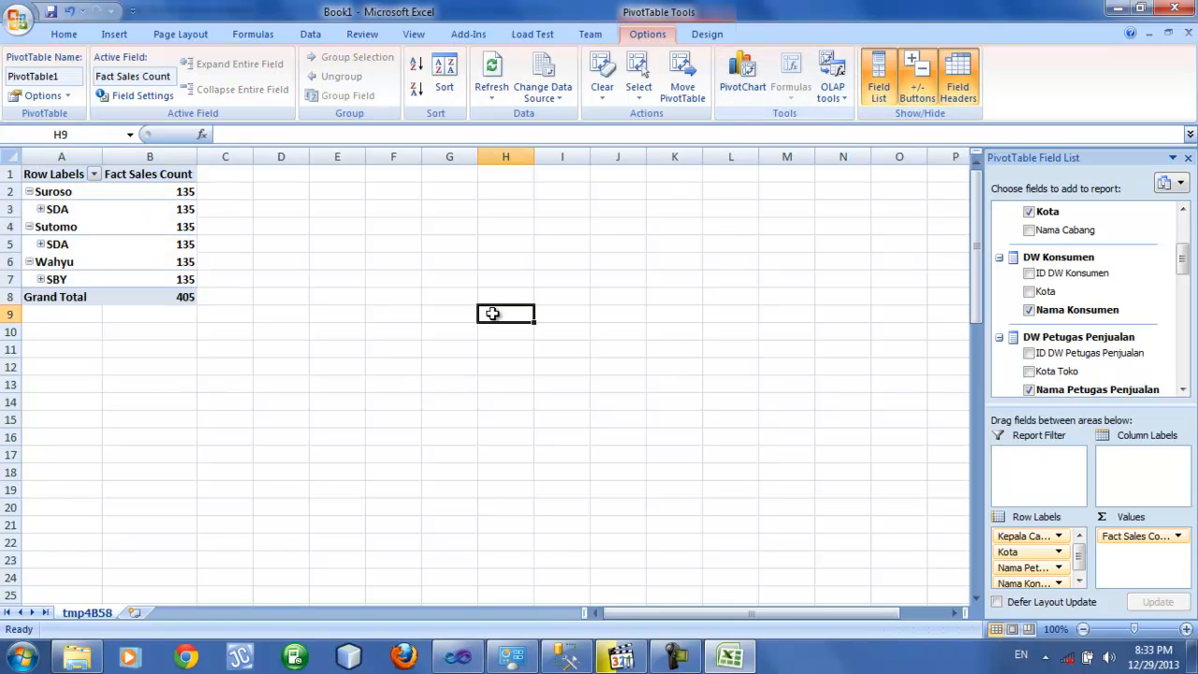
# - Insert a 3-D Cylinder PivotChart based on the whole collapsed PivotTable
pyautogui.click(170, 296)
pyautogui.hotkey('ctrl', 'a')
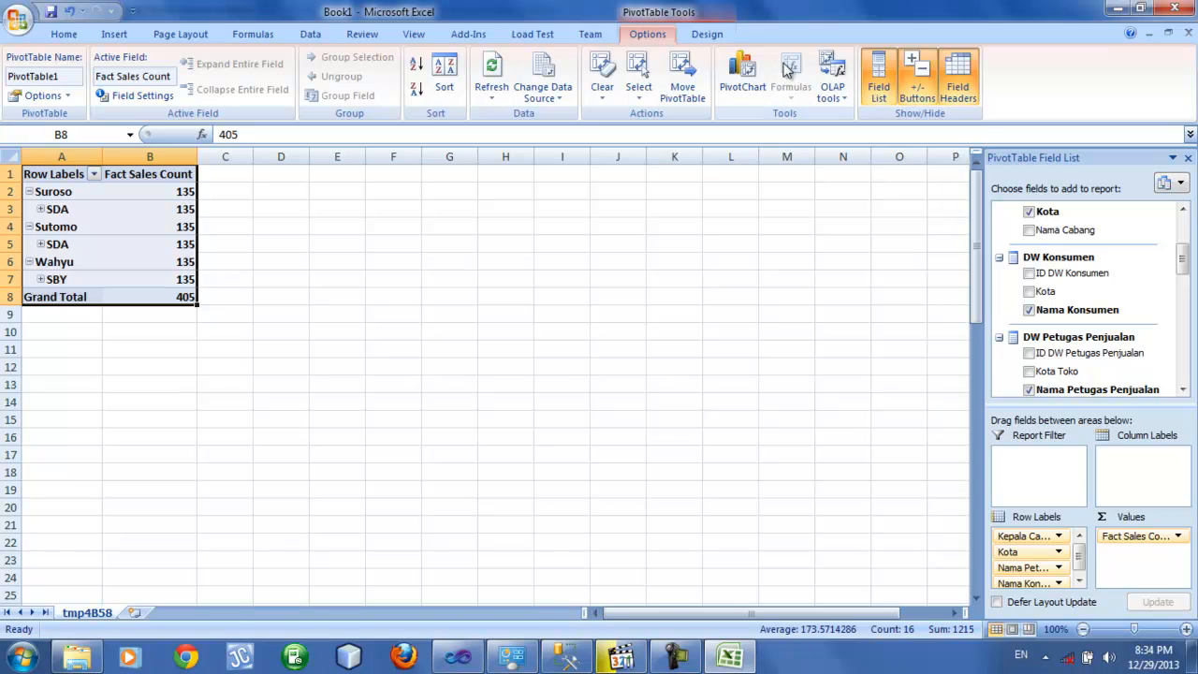
pyautogui.click(745, 83)
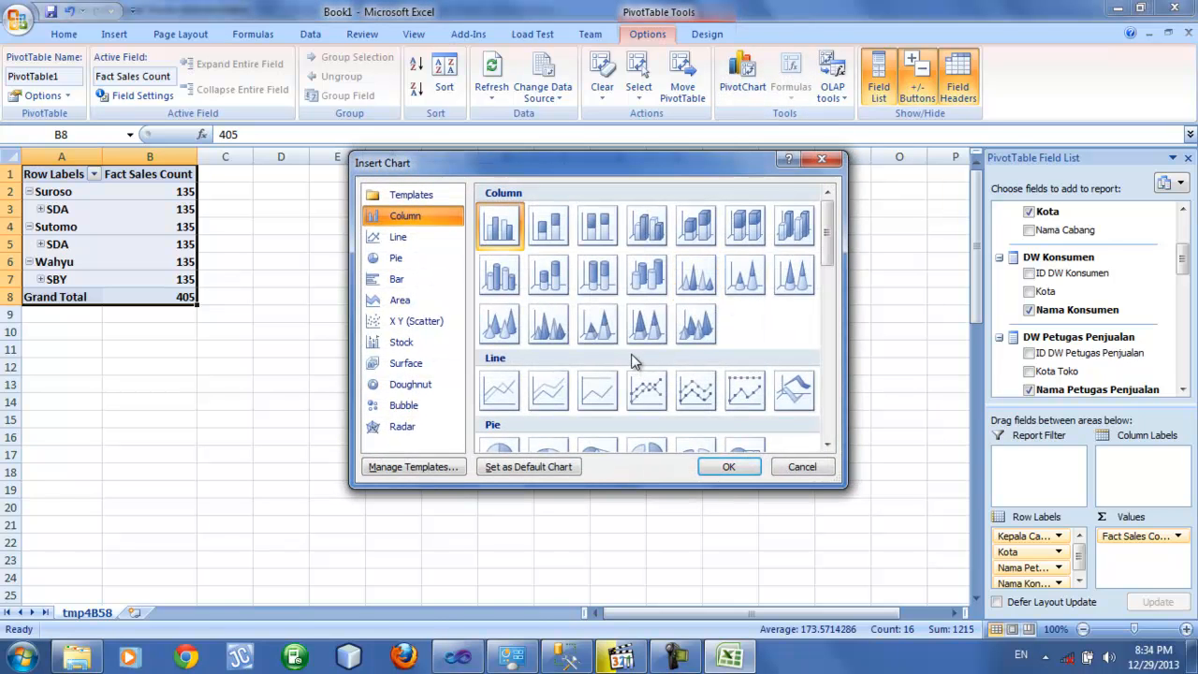
pyautogui.click(646, 273)
pyautogui.click(728, 466)
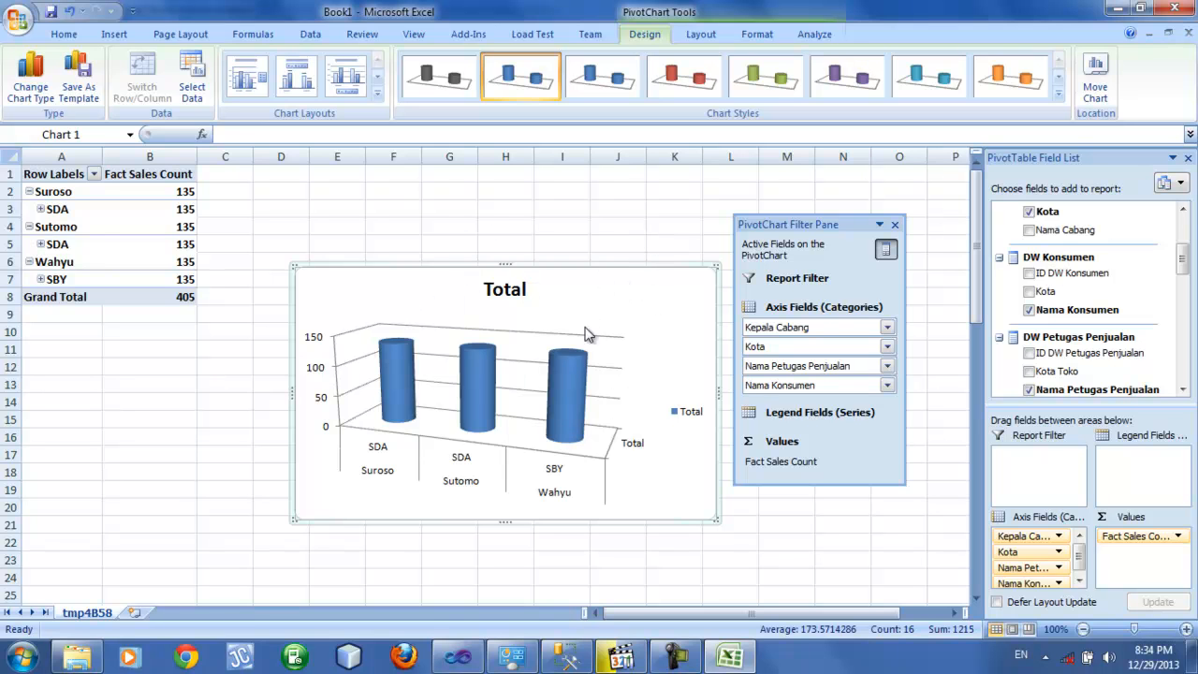
# - Examine the PivotChart's Fact Sales Count cylinders for each branch head and city
pyautogui.click(636, 208)
pyautogui.click(640, 313)
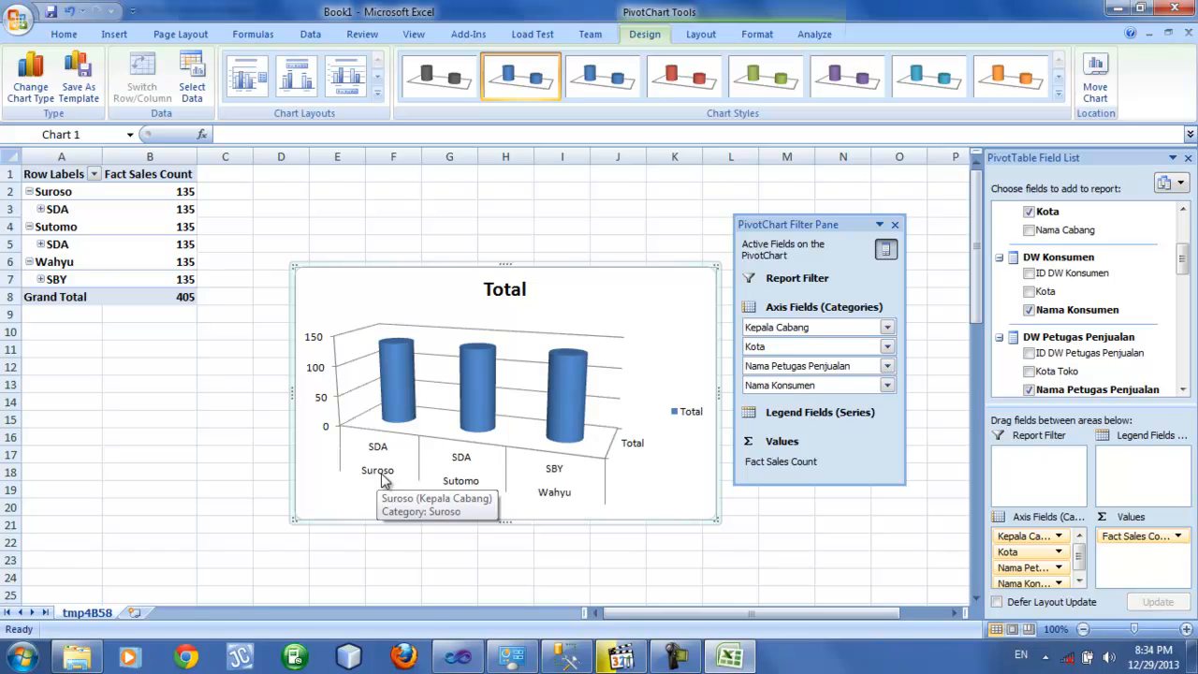
pyautogui.click(397, 350)
pyautogui.click(396, 340)
pyautogui.moveTo(567, 382)
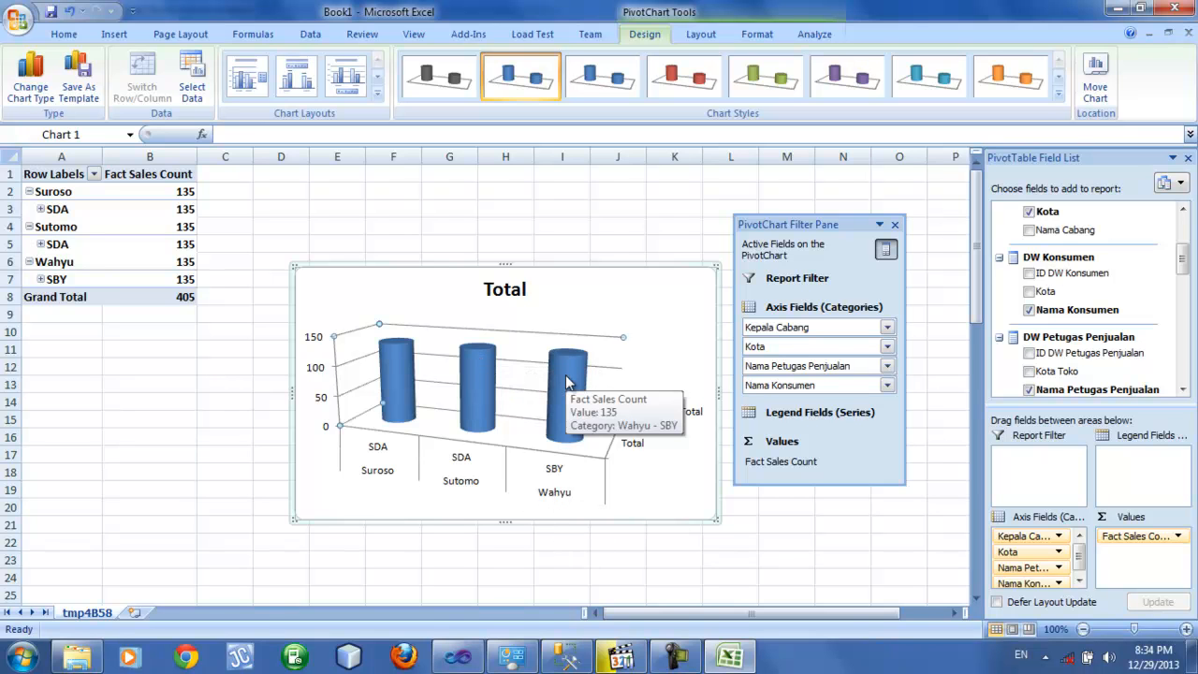